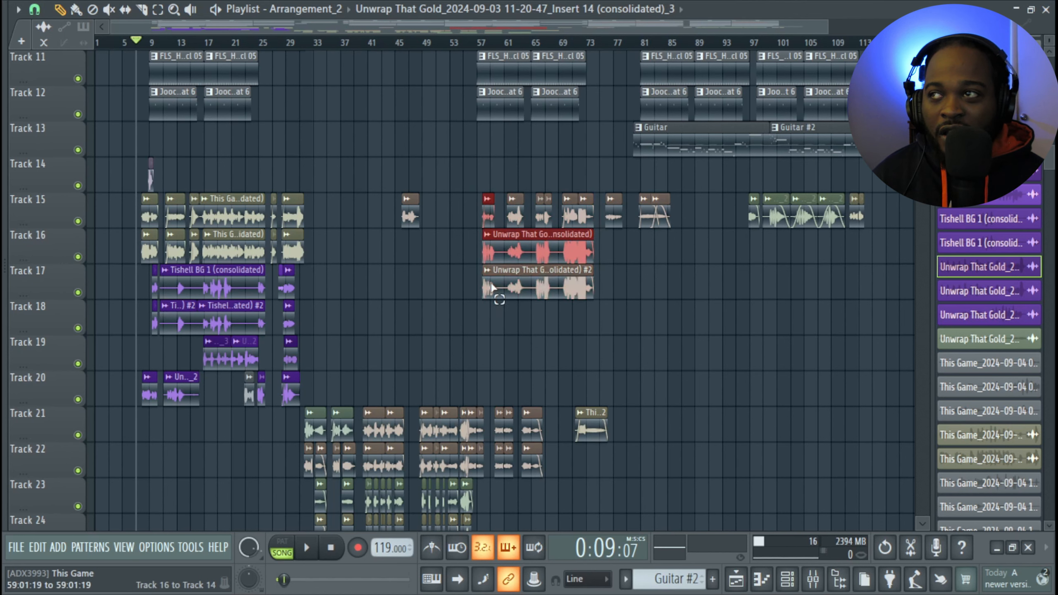
Highlight the lead vocal clips on Tracks 15 and 16 and the background vocal clips on Tracks 17 to 20.
left_click_drag(469, 337, 592, 529)
left_click(721, 403, "ctrl")
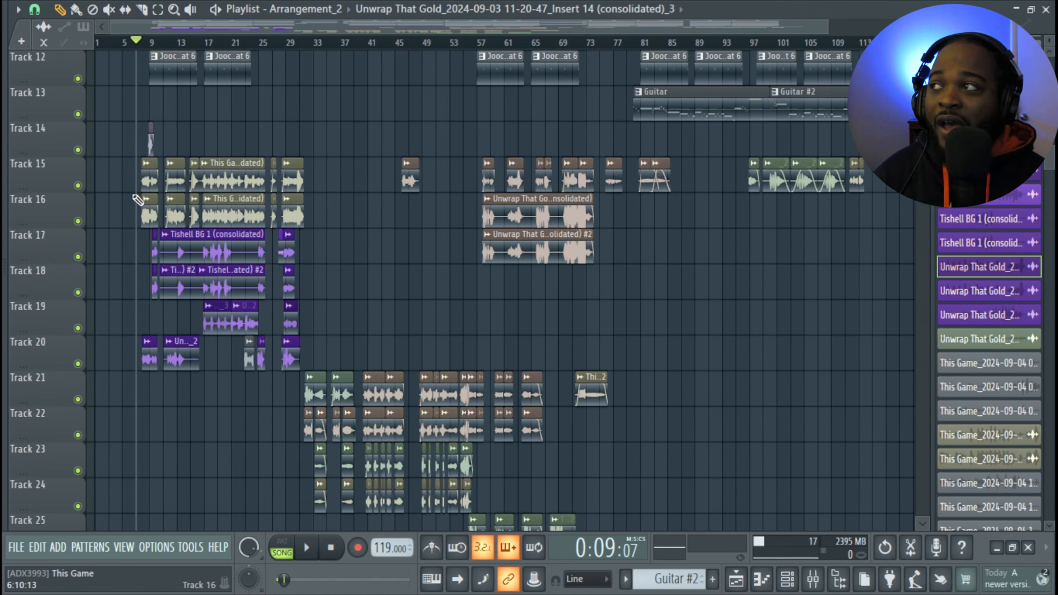
left_click_drag(126, 158, 319, 193)
left_click_drag(141, 213, 314, 217)
left_click_drag(126, 259, 310, 361)
Open the mixer, inspect the Newtone pitch editor on the Master track, and close it.
key("F9")
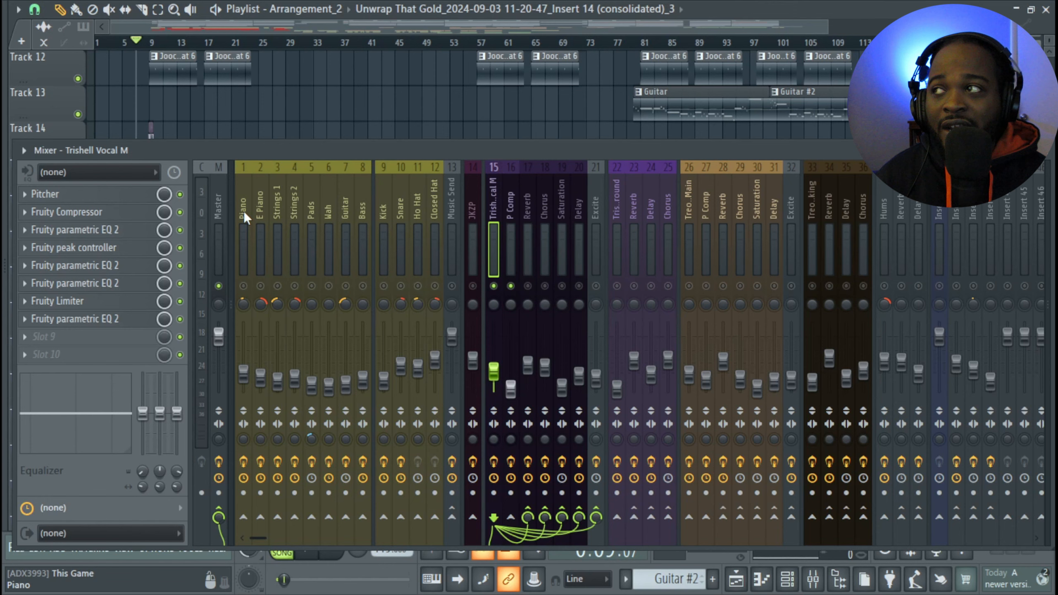
left_click(224, 186)
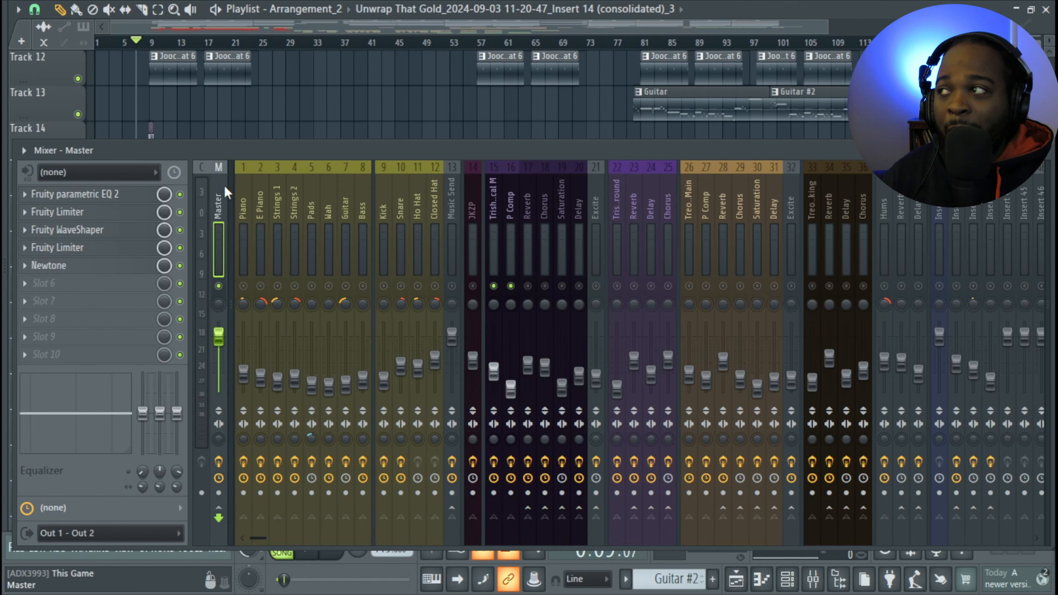
left_click(49, 267)
left_click_drag(414, 146, 1057, 180)
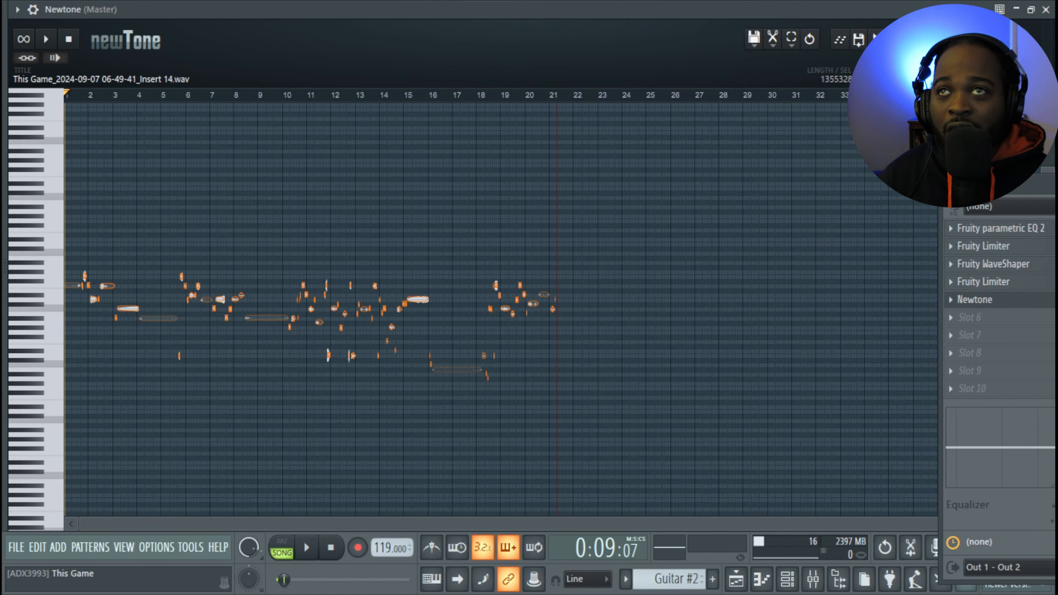
left_click(1047, 9)
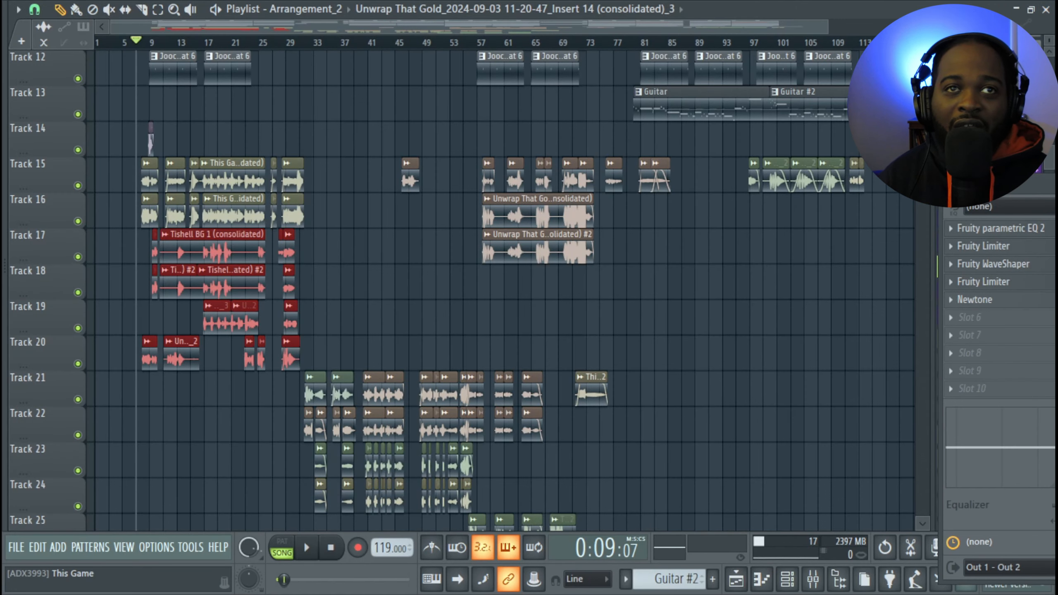
Bring the mixer back into view and select the main vocal's mixer track 15 after checking its Delay send track.
left_click_drag(958, 185, 482, 148)
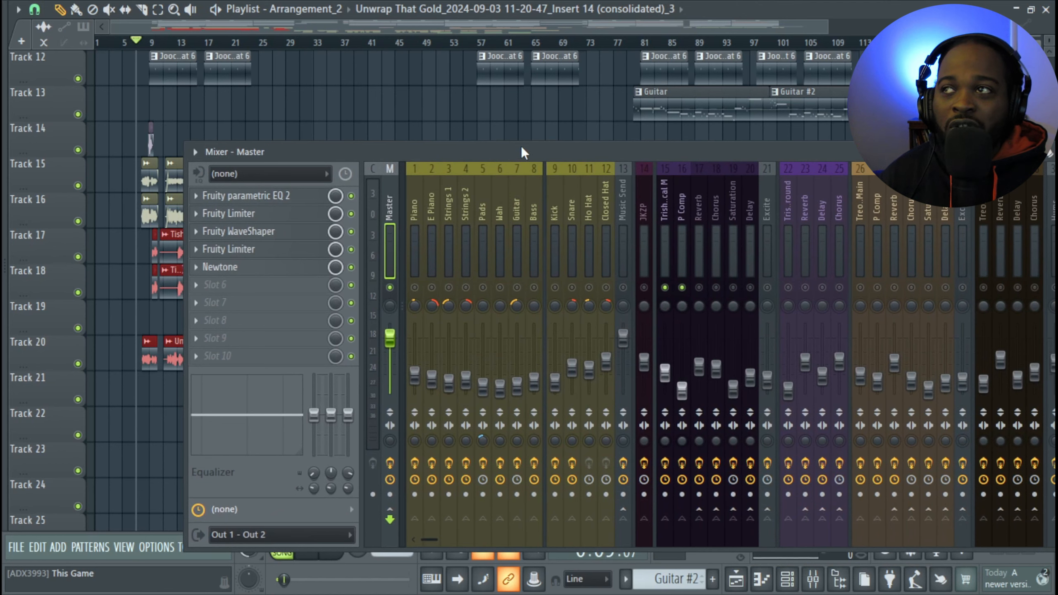
left_click_drag(581, 154, 408, 149)
left_click(494, 192)
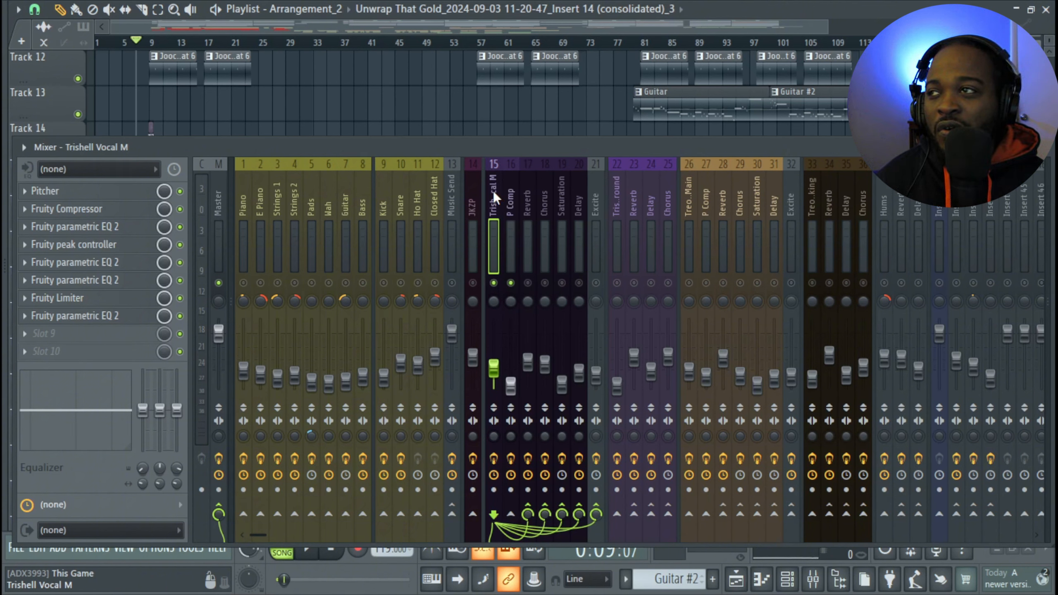
left_click(579, 196)
left_click(493, 193)
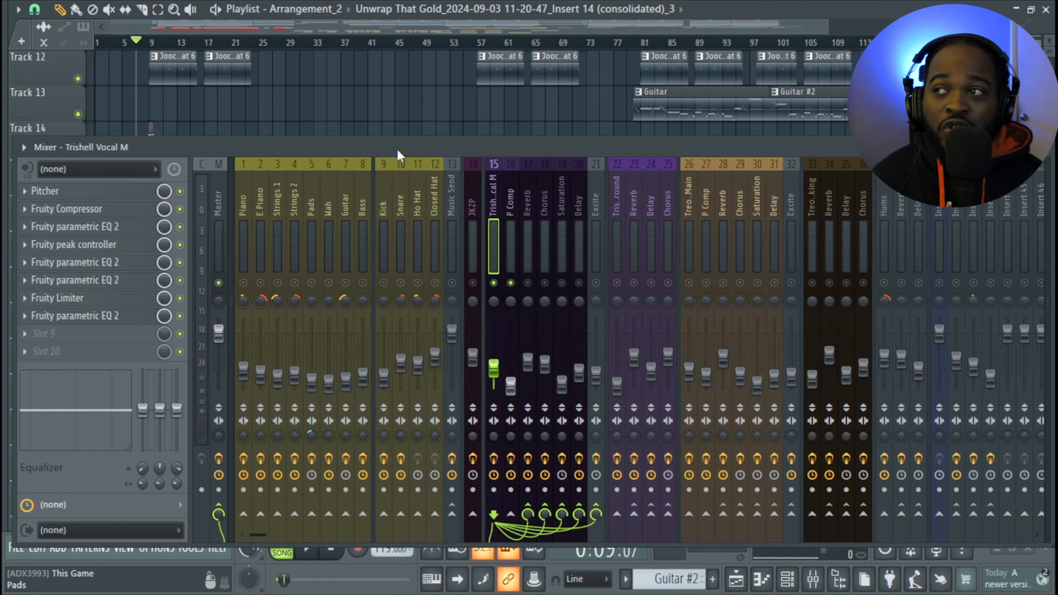
Move the mixer aside and inspect the Pitcher and Fruity Compressor settings on the main vocal track.
left_click_drag(408, 147, 954, 177)
left_click_drag(617, 177, 830, 194)
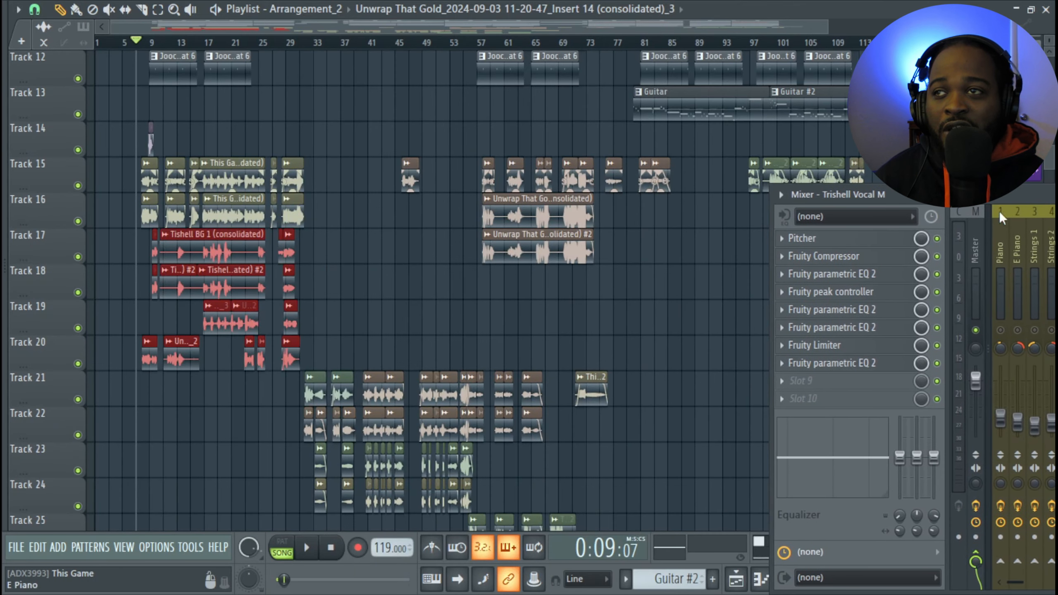
left_click(888, 242)
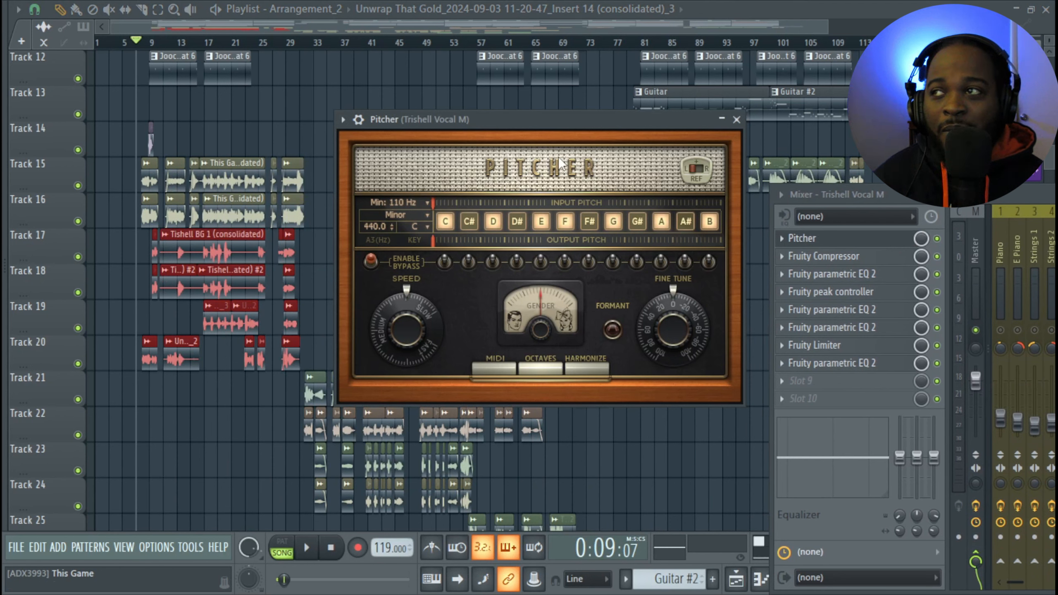
left_click_drag(566, 129, 535, 127)
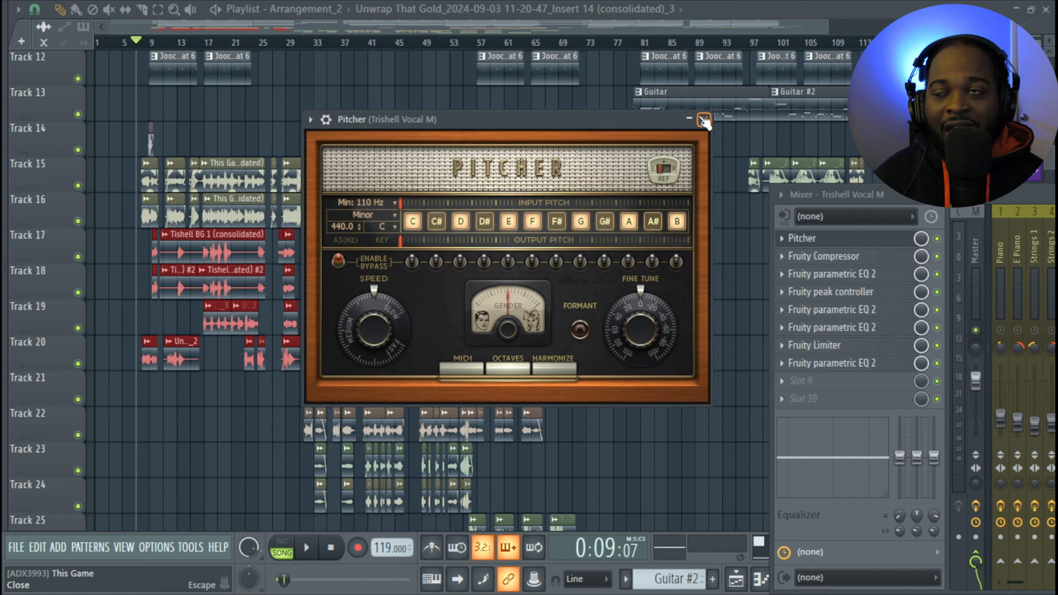
left_click(704, 121)
left_click(804, 258)
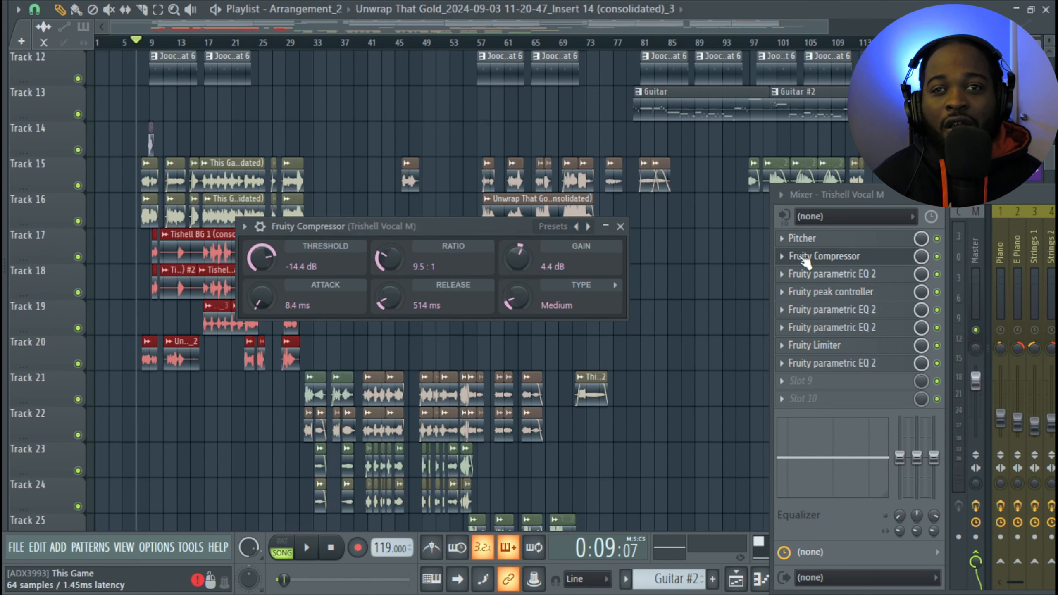
left_click_drag(388, 228, 431, 191)
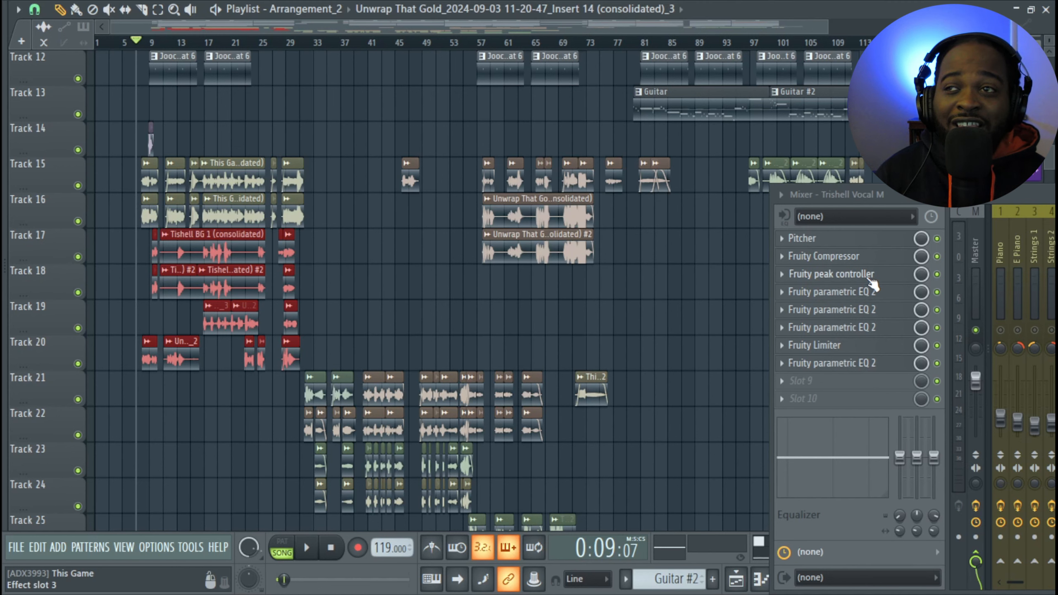
Open the Fruity peak controller and the adjacent Fruity parametric EQ 2, and examine the controller link options for band 6's level.
left_click(869, 279)
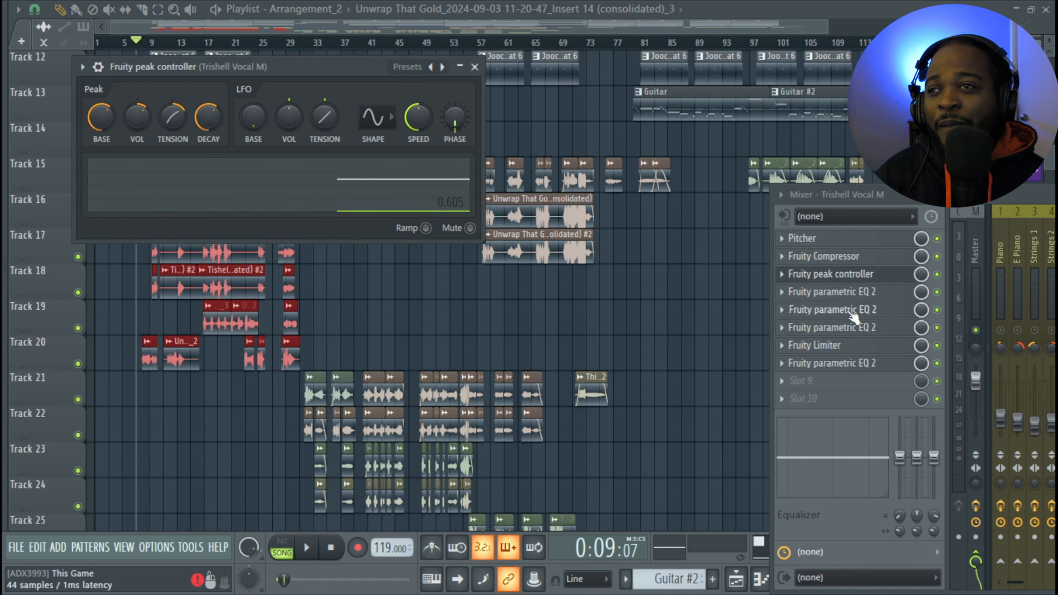
left_click(875, 296)
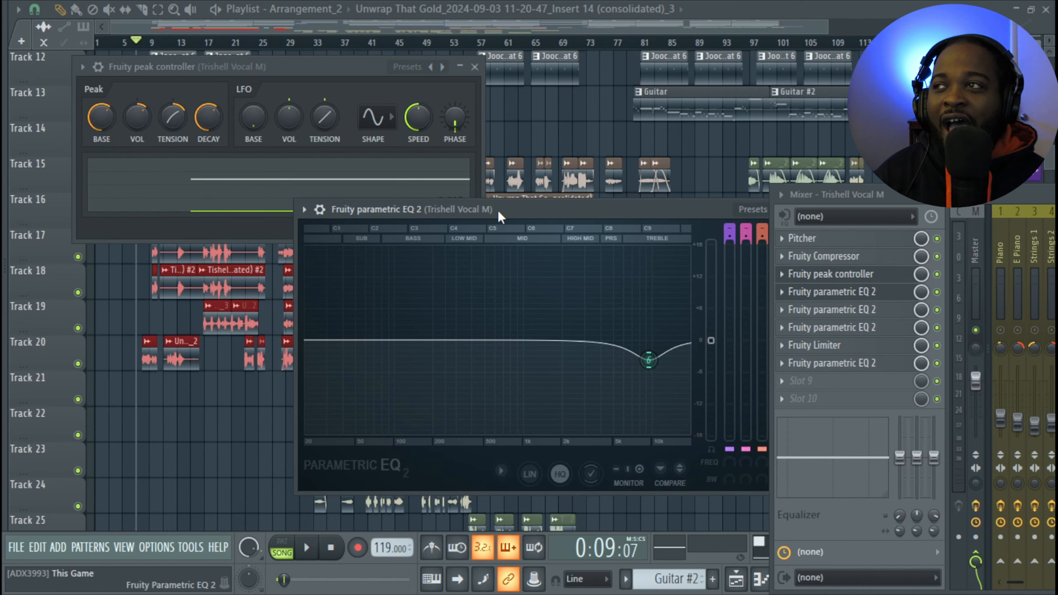
left_click_drag(499, 209, 323, 202)
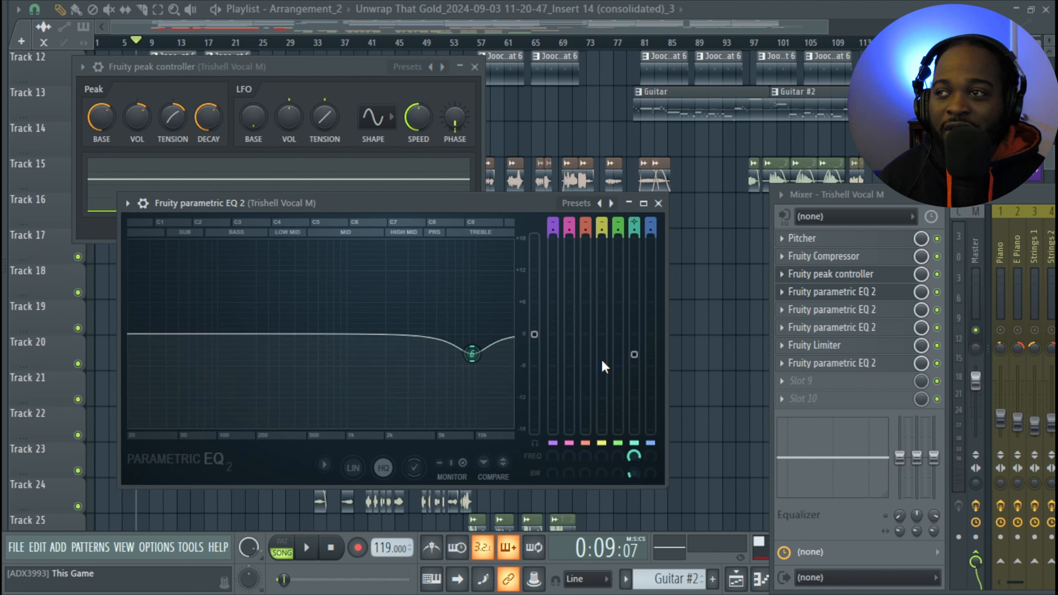
right_click(634, 354)
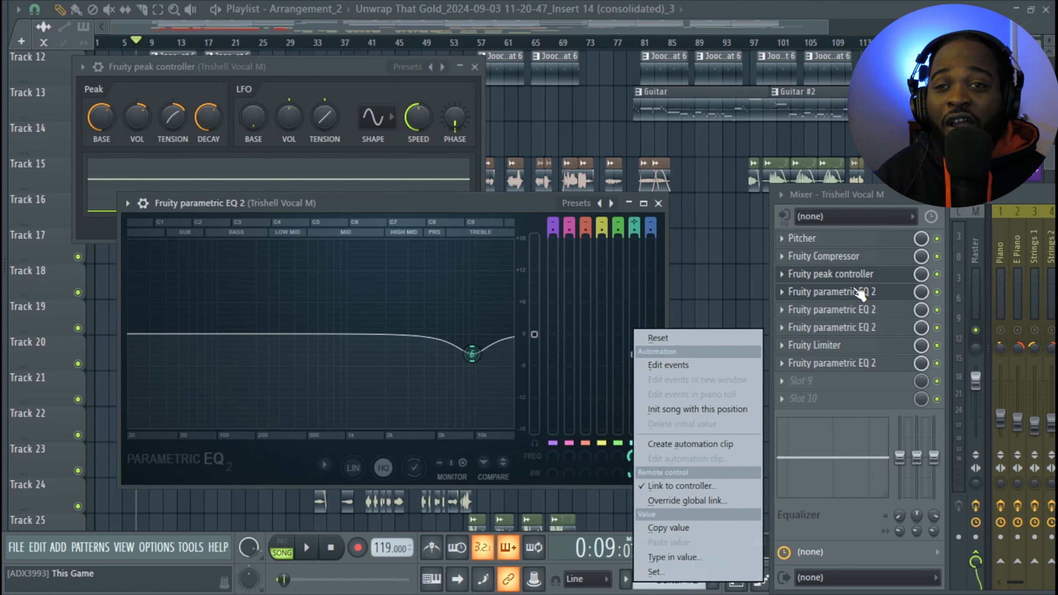
left_click(302, 75)
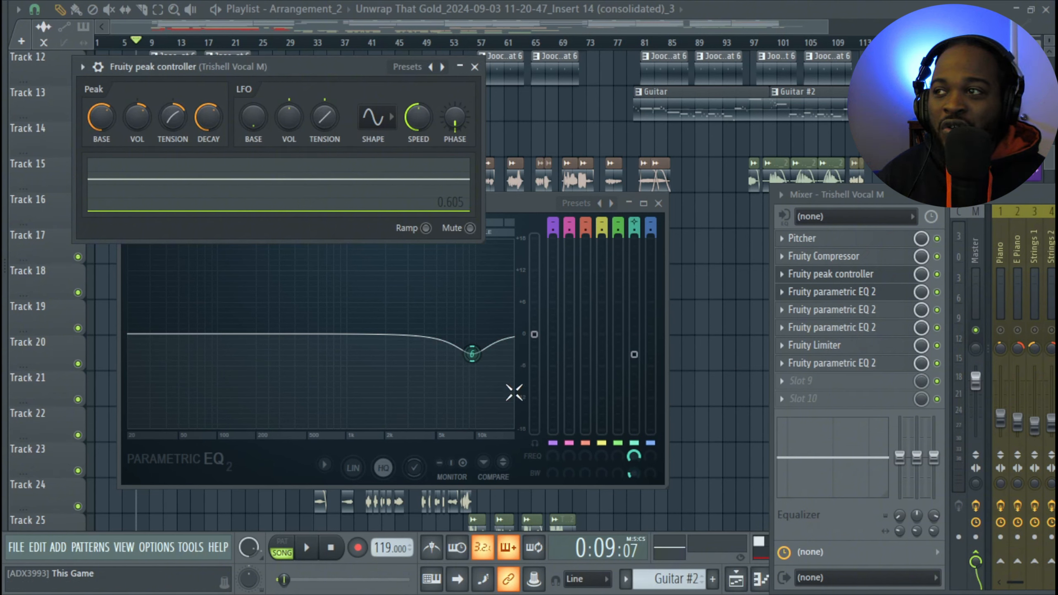
Play the song to watch the peak controller drive EQ band 6, stop playback, and close both plugins.
key("space")
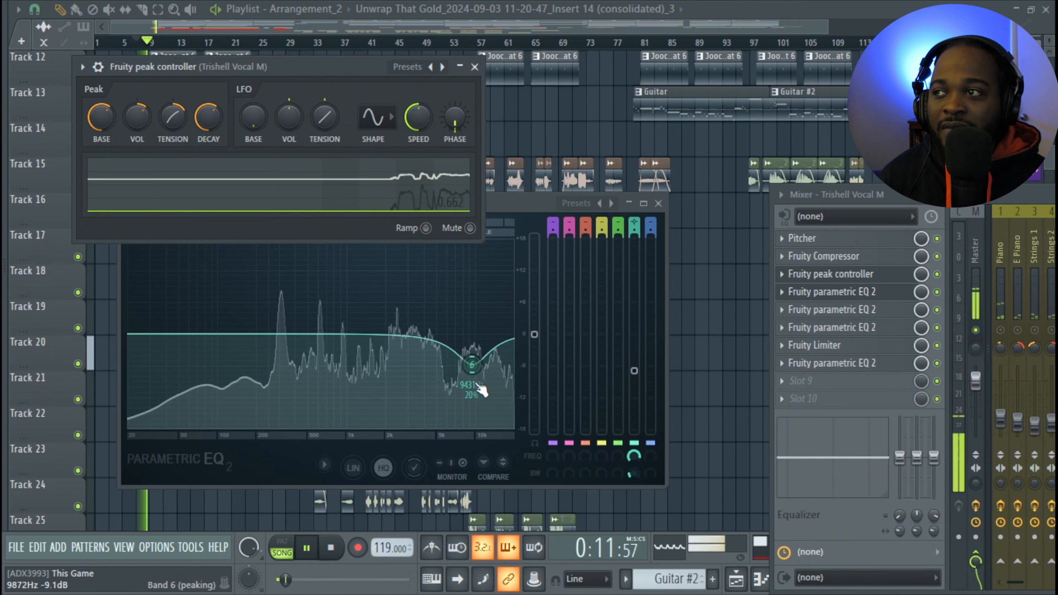
key("space")
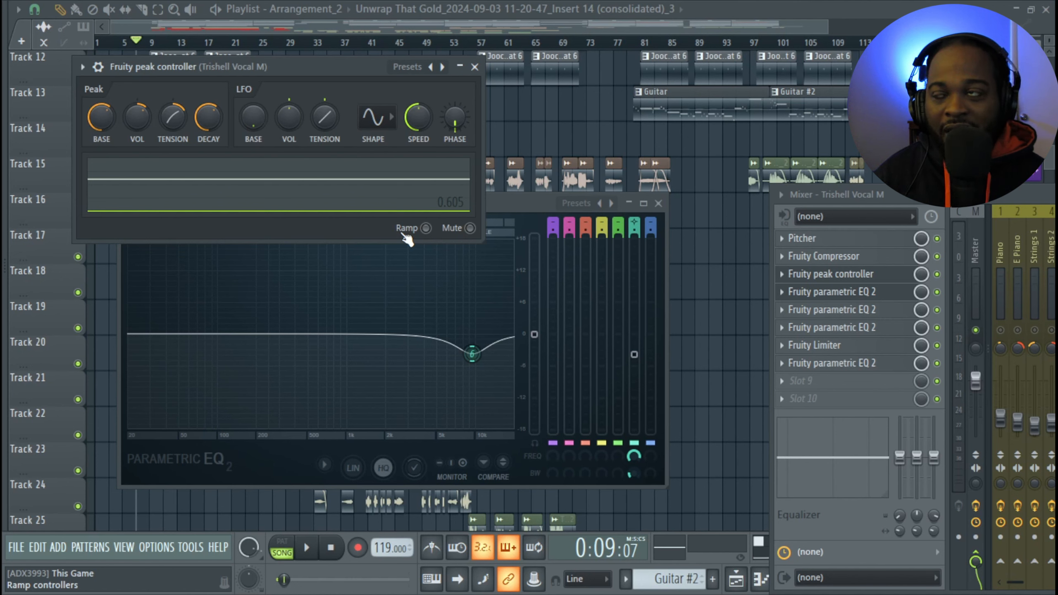
left_click(796, 279)
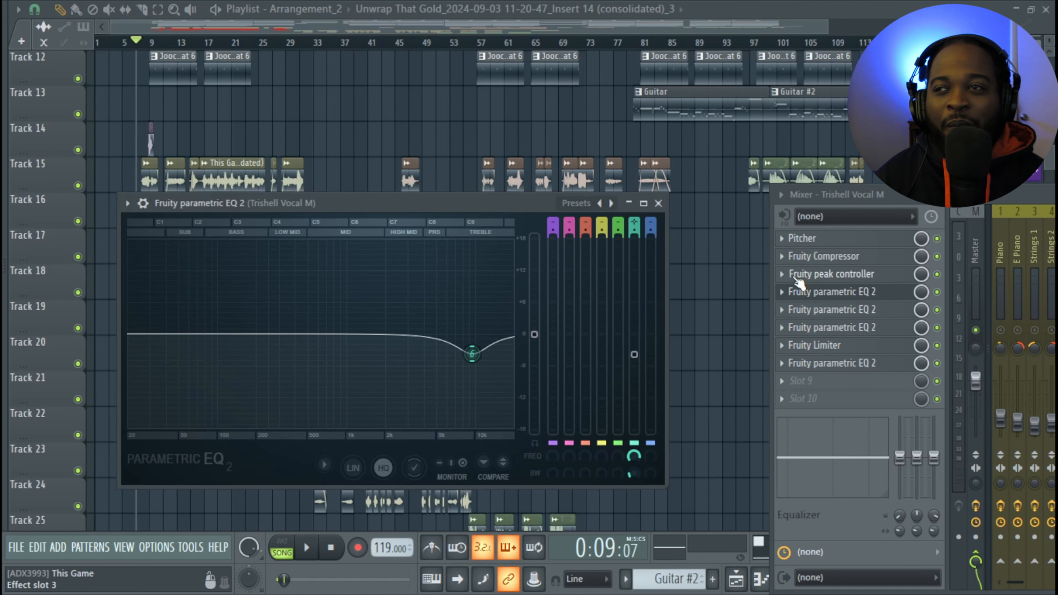
left_click(797, 293)
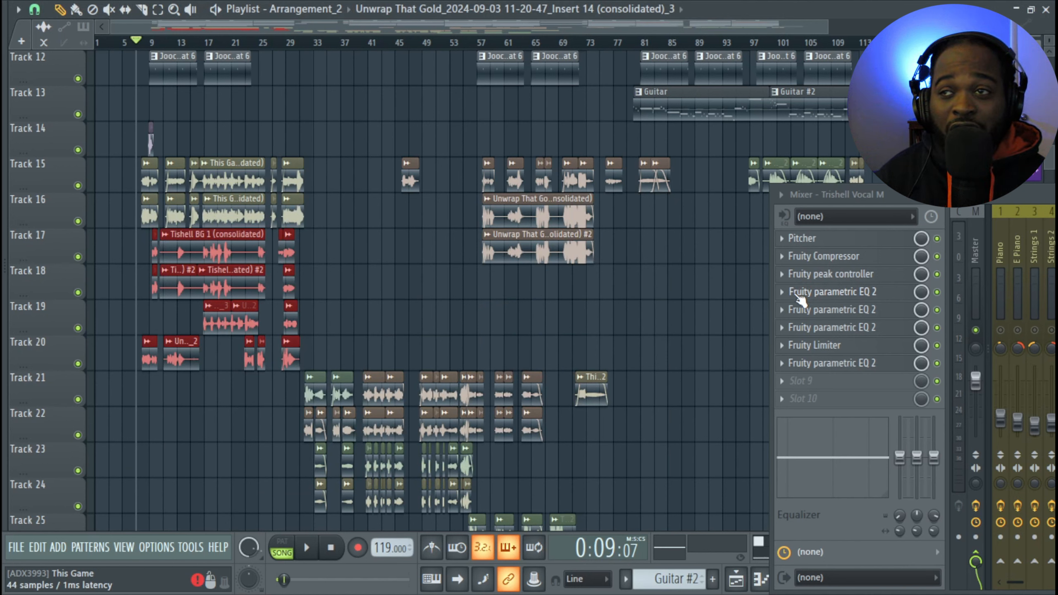
Inspect the curves of the second and third Fruity parametric EQ 2 plugins on the main vocal track.
left_click(796, 294)
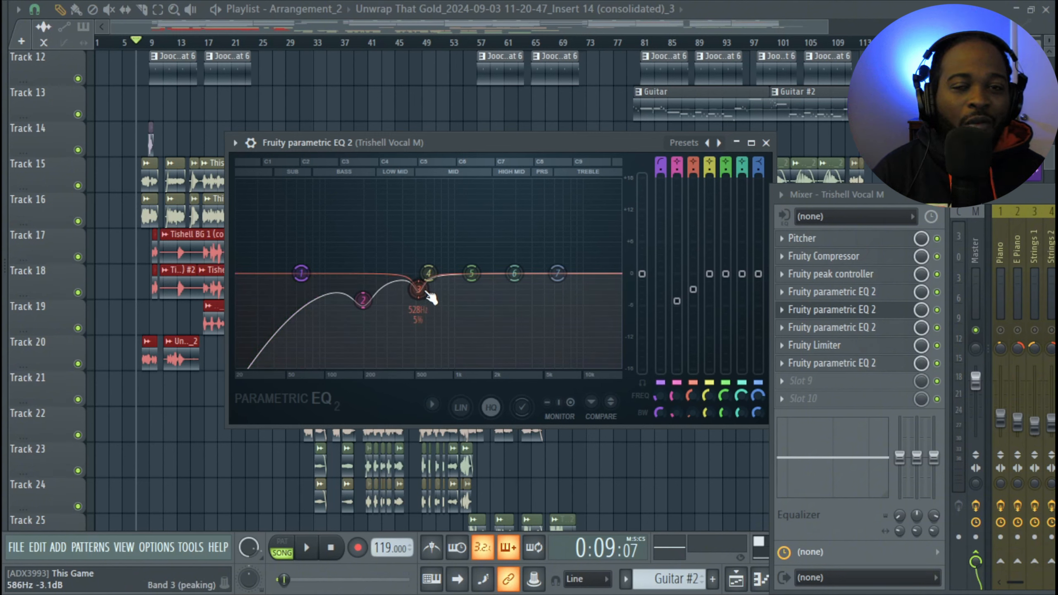
left_click(766, 143)
left_click(808, 331)
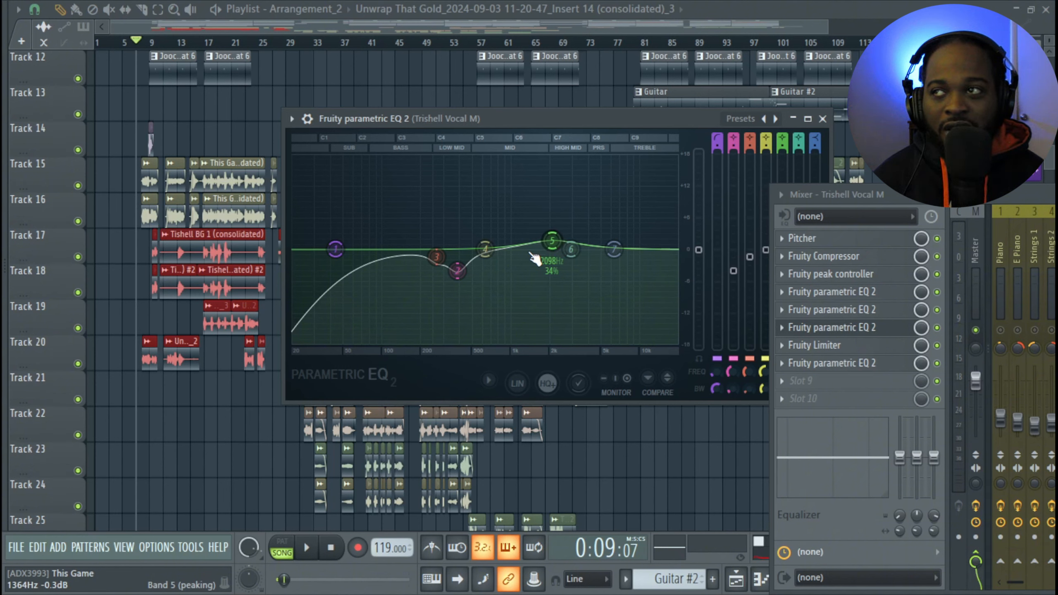
Try boosting band 5 of the third EQ to about 12.6 dB and sweeping its frequency to about 1809 Hz.
left_click_drag(548, 244, 548, 187)
left_click_drag(584, 119, 506, 115)
left_click_drag(723, 385, 698, 367)
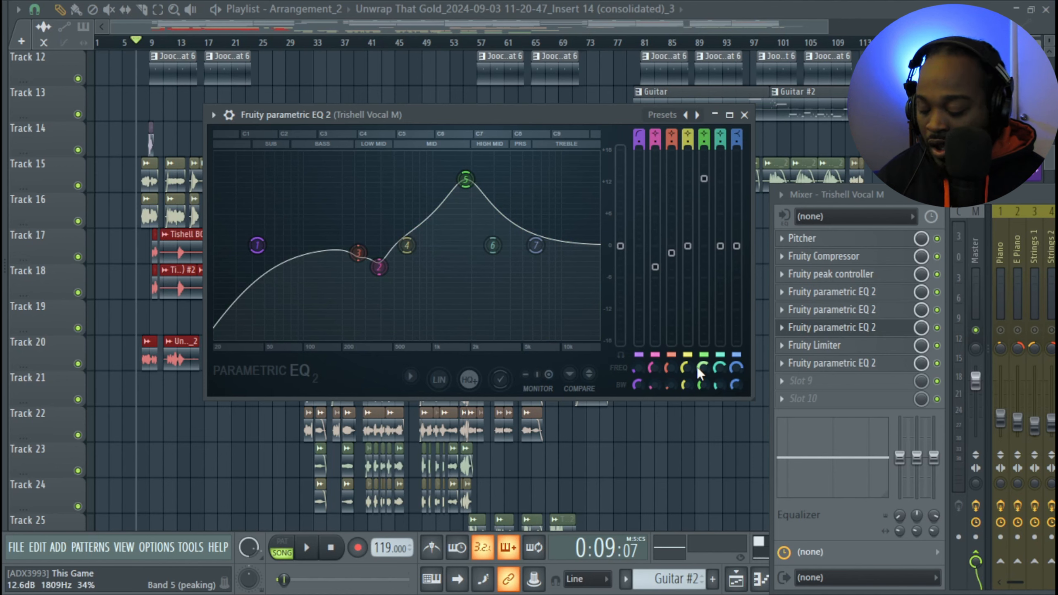
Undo the recent EQ band adjustments and close the third Fruity parametric EQ 2.
key("ctrl+z")
key("ctrl+z")
key("ctrl+z")
key("ctrl+z")
key("ctrl+z")
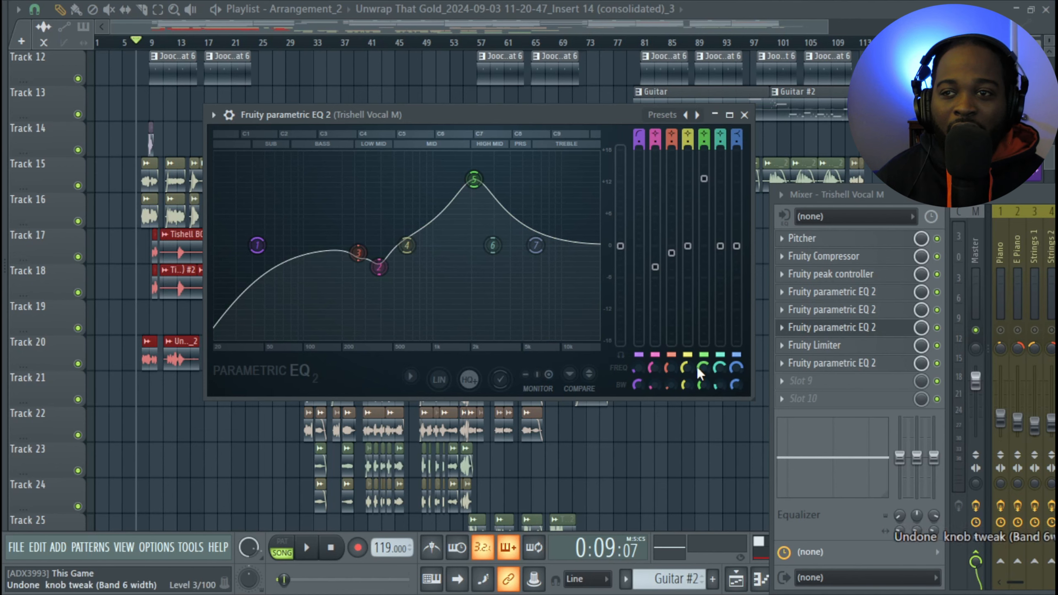
left_click(745, 115)
Inspect the Fruity Limiter on the main vocal track while playing the song, and close it after stopping playback.
left_click(855, 346)
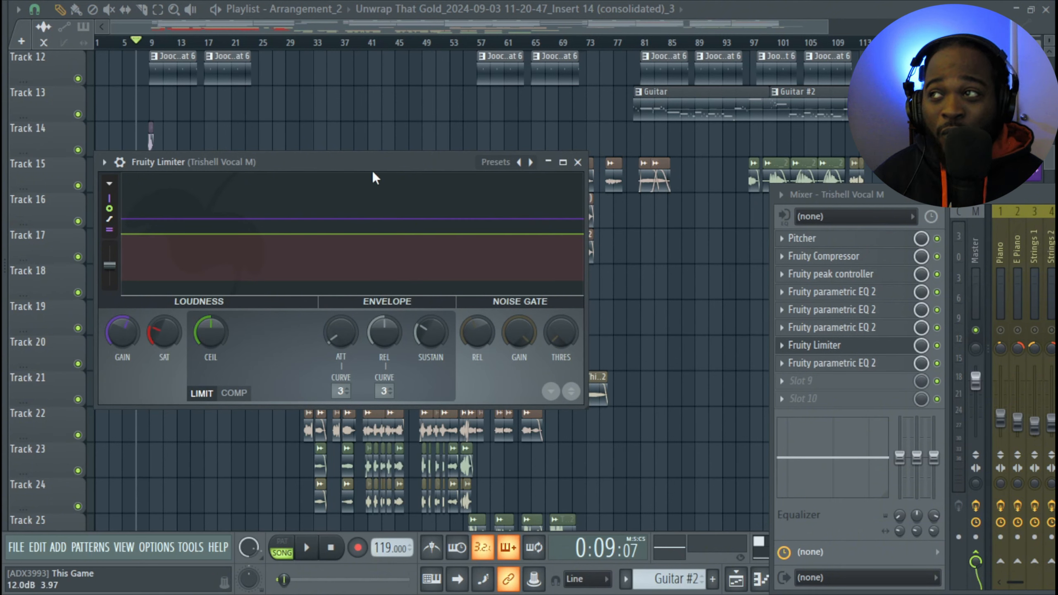
left_click_drag(374, 168, 426, 136)
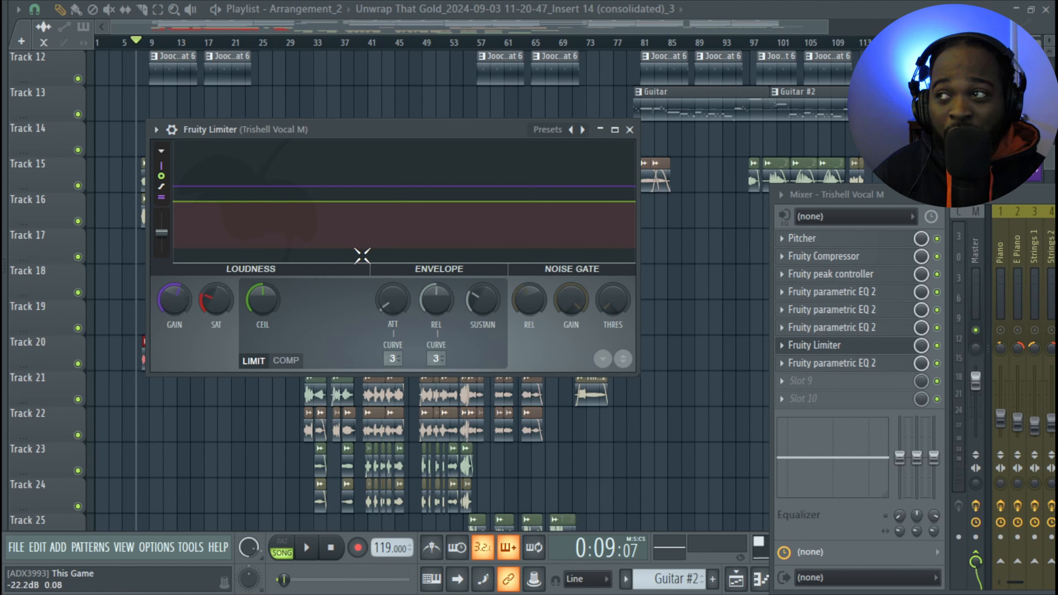
key("space")
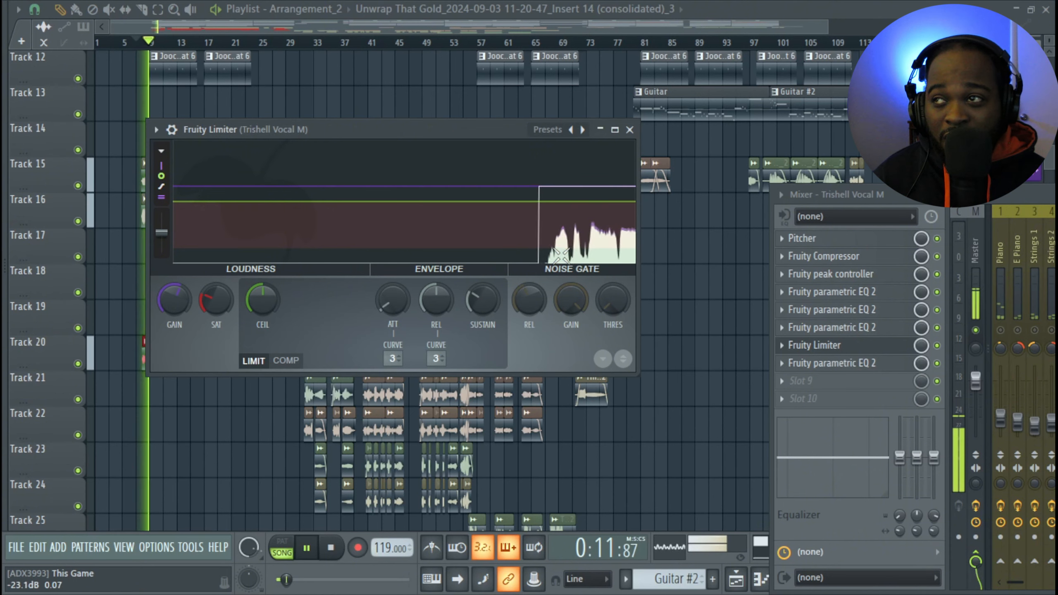
key("space")
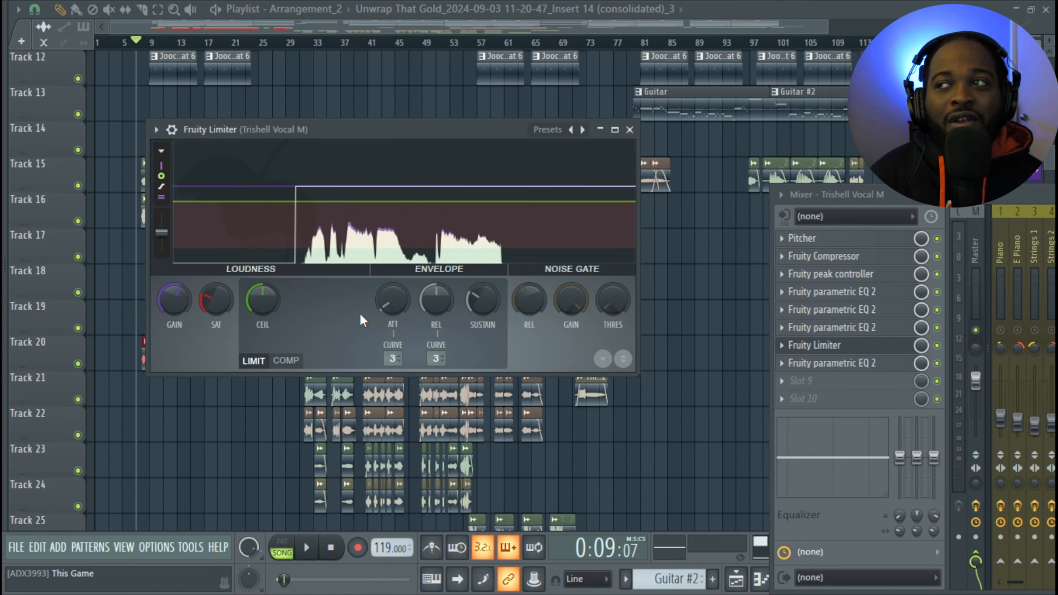
left_click(630, 130)
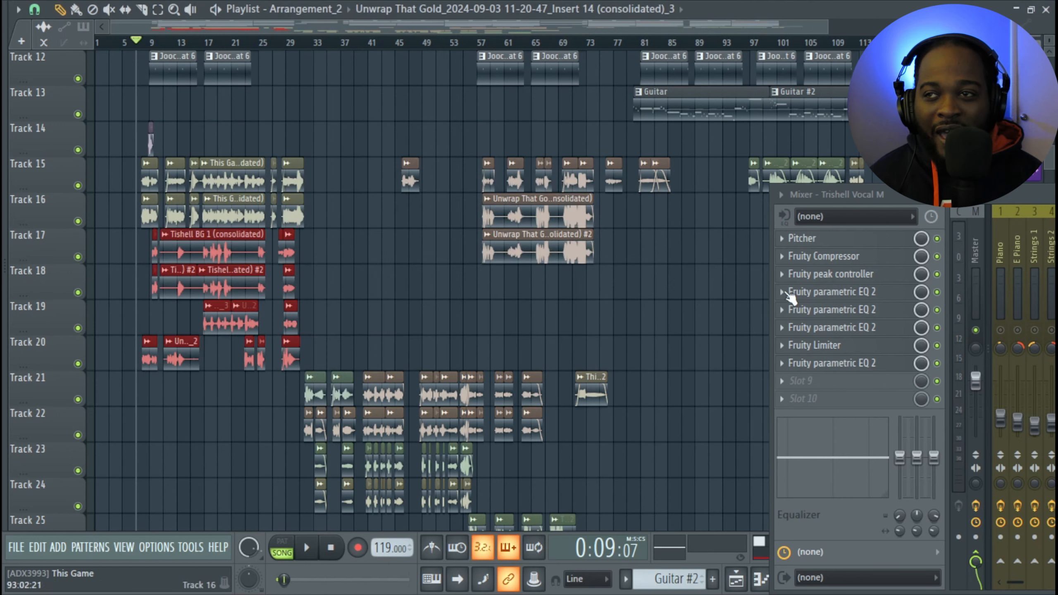
Inspect the final Fruity parametric EQ 2 after the limiter and close it.
left_click(866, 363)
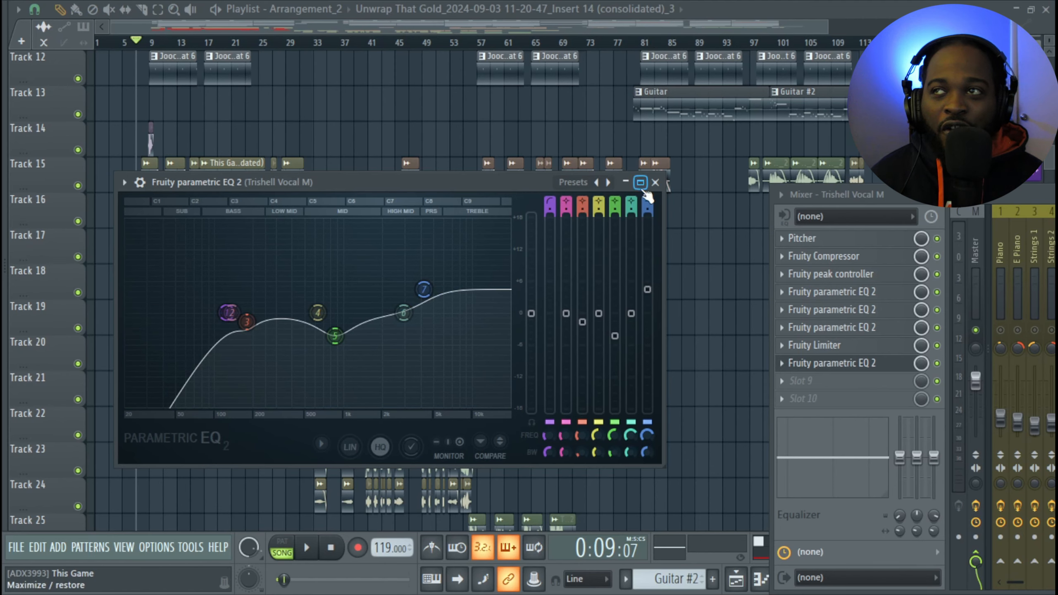
left_click(656, 182)
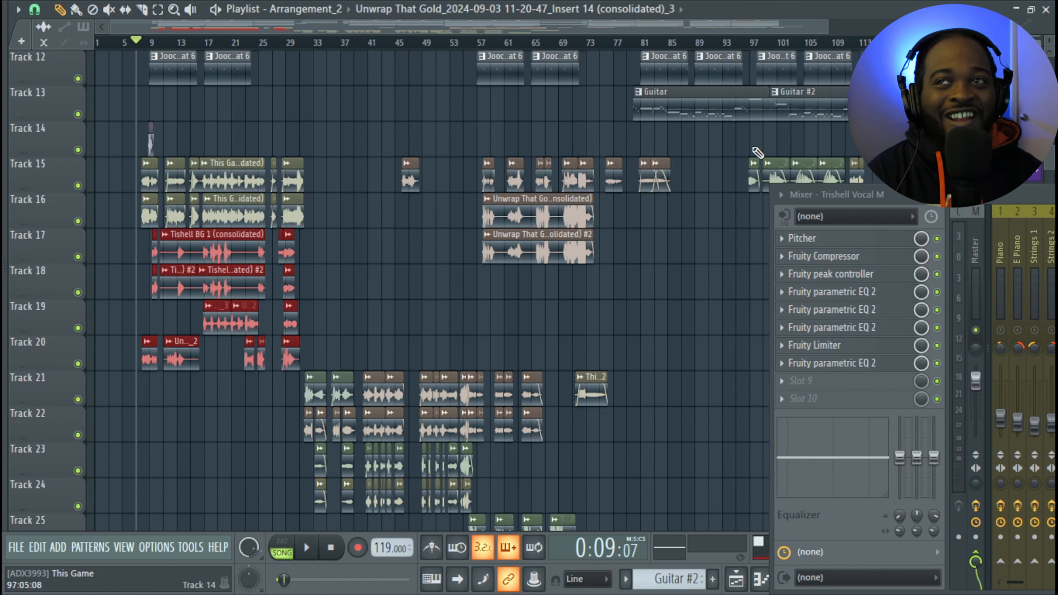
Bring the full mixer back into view and set the song's playback position to 0:10:58.
left_click_drag(907, 199, 318, 128)
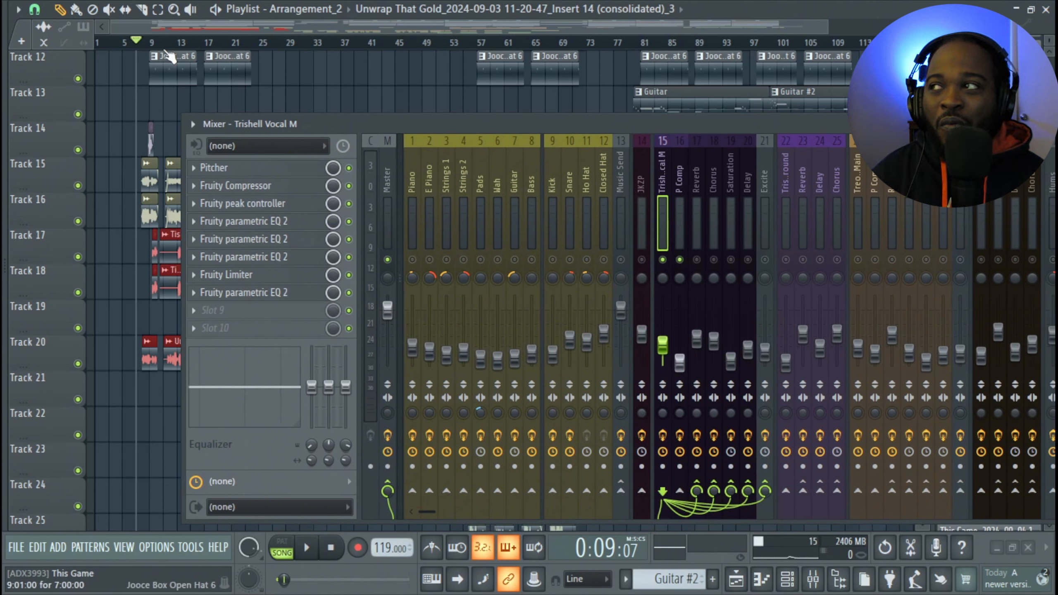
left_click_drag(144, 43, 144, 43)
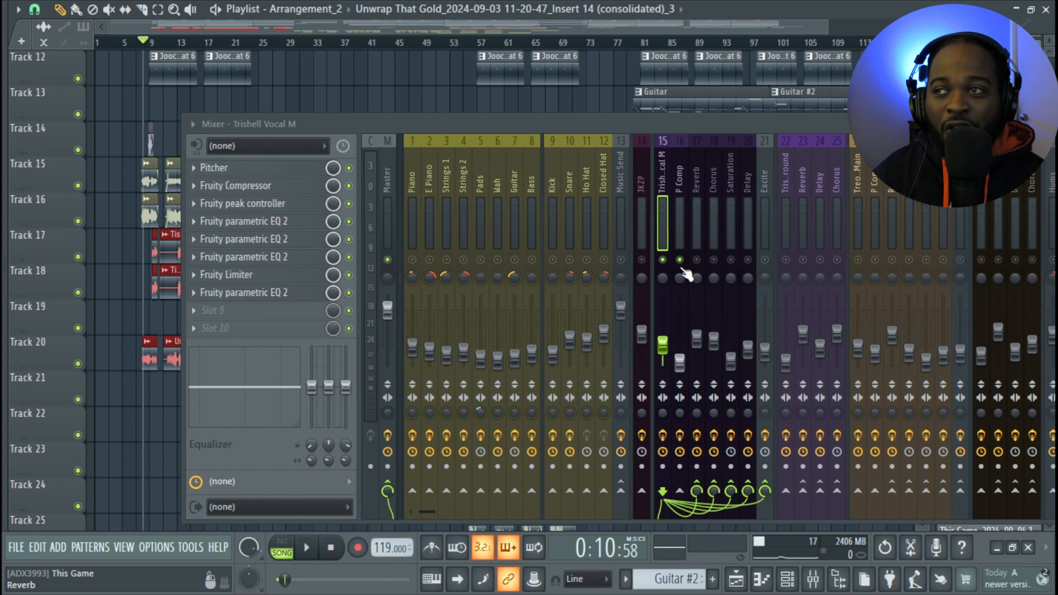
Mute the main vocal track and play the song to hear its P Comp track on its own.
left_click(663, 260)
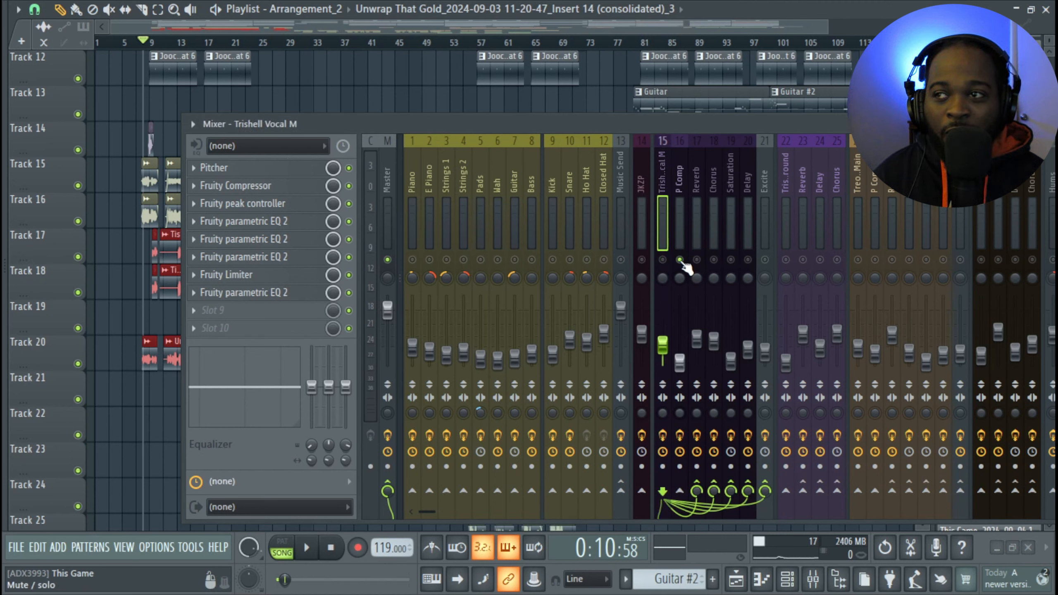
key("space")
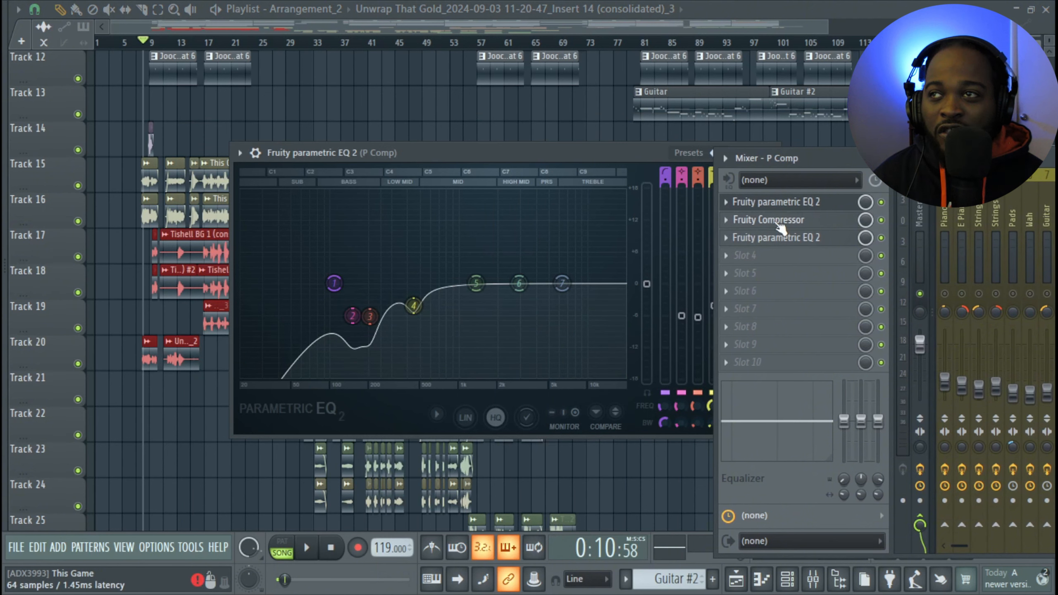
Inspect the Fruity Compressor and the last Fruity parametric EQ 2 on the P Comp track, and close all its plugin windows.
left_click(777, 222)
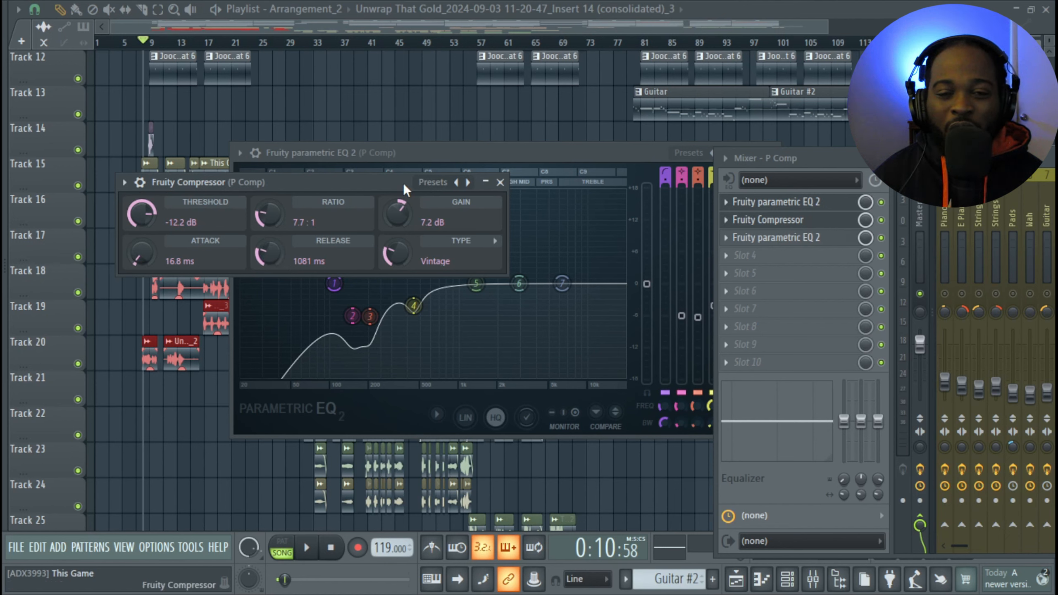
left_click(501, 182)
left_click(742, 240)
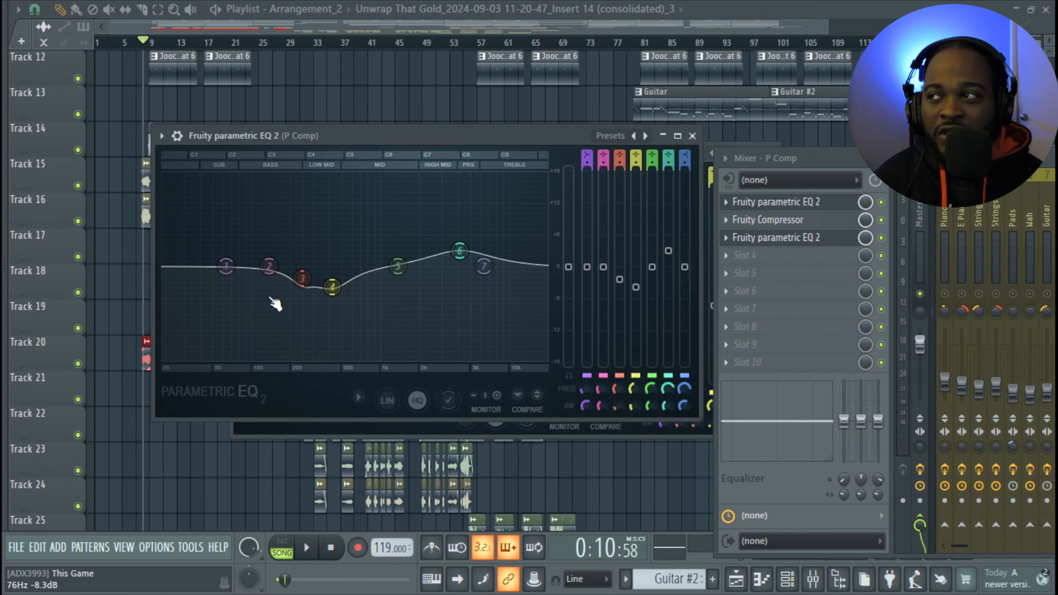
left_click(693, 136)
left_click(760, 202)
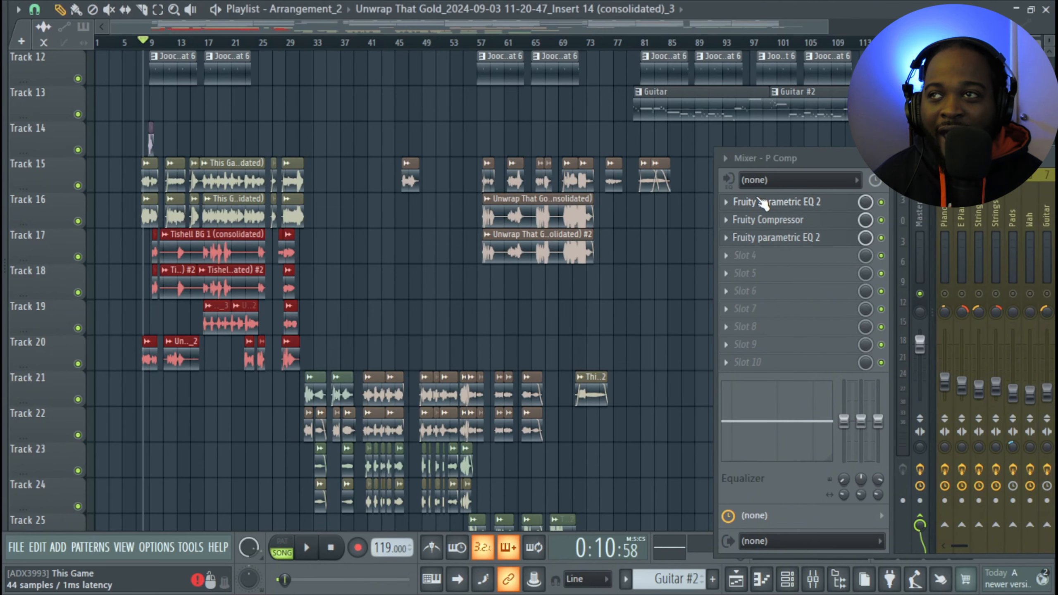
Bring the full mixer back into view and play the song to compare the P Comp track and the main vocal separately and together.
left_click_drag(882, 167, 323, 130)
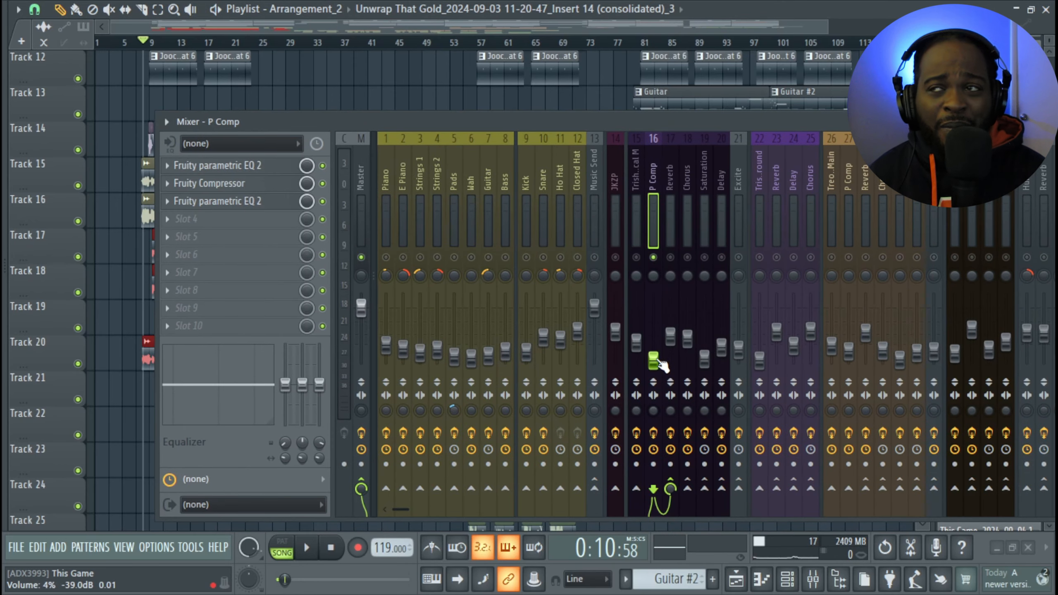
key("space")
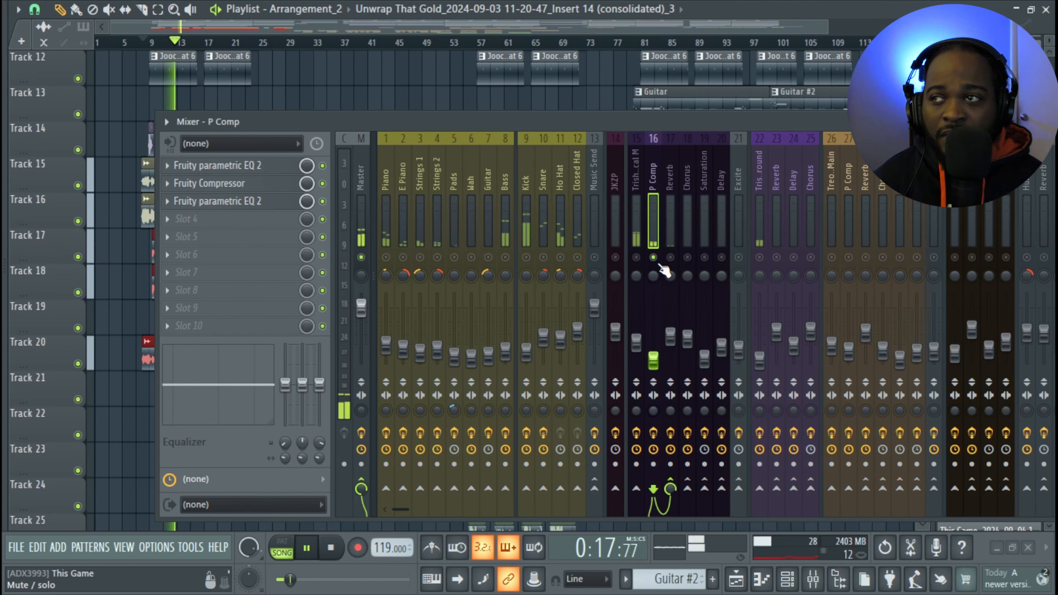
key("space")
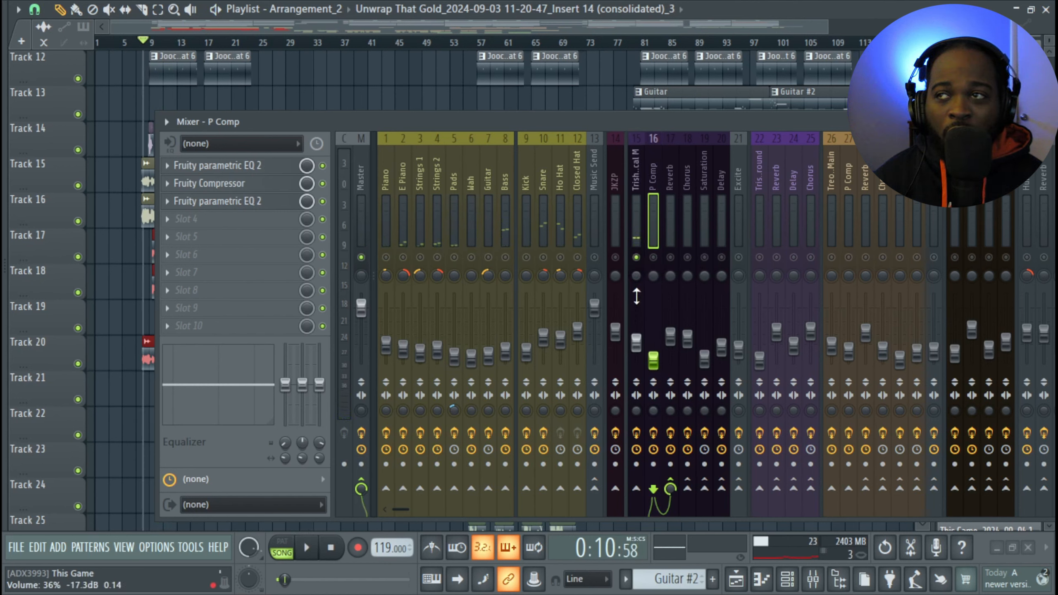
key("space")
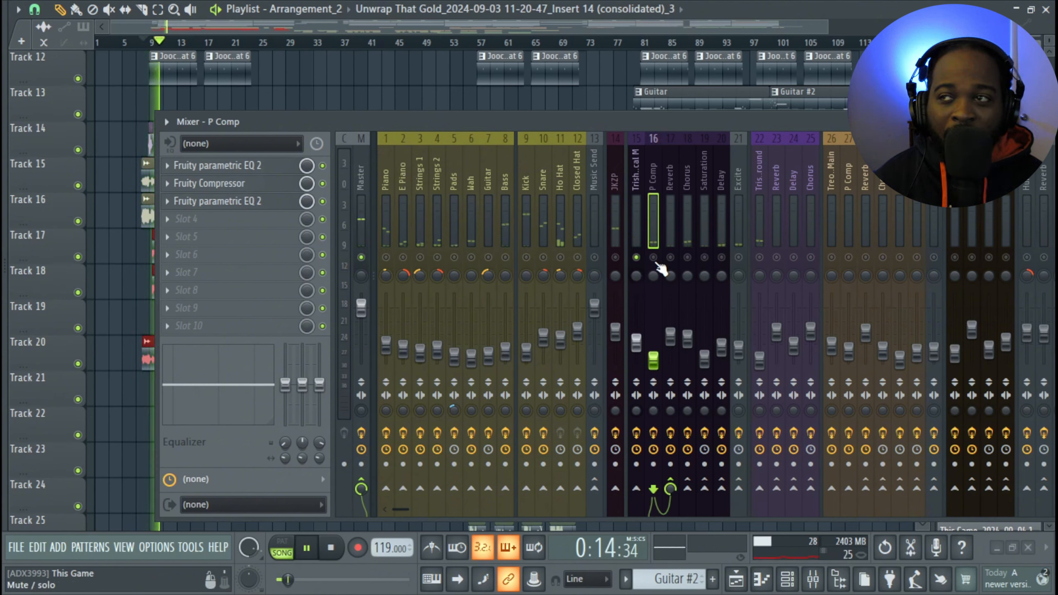
key("space")
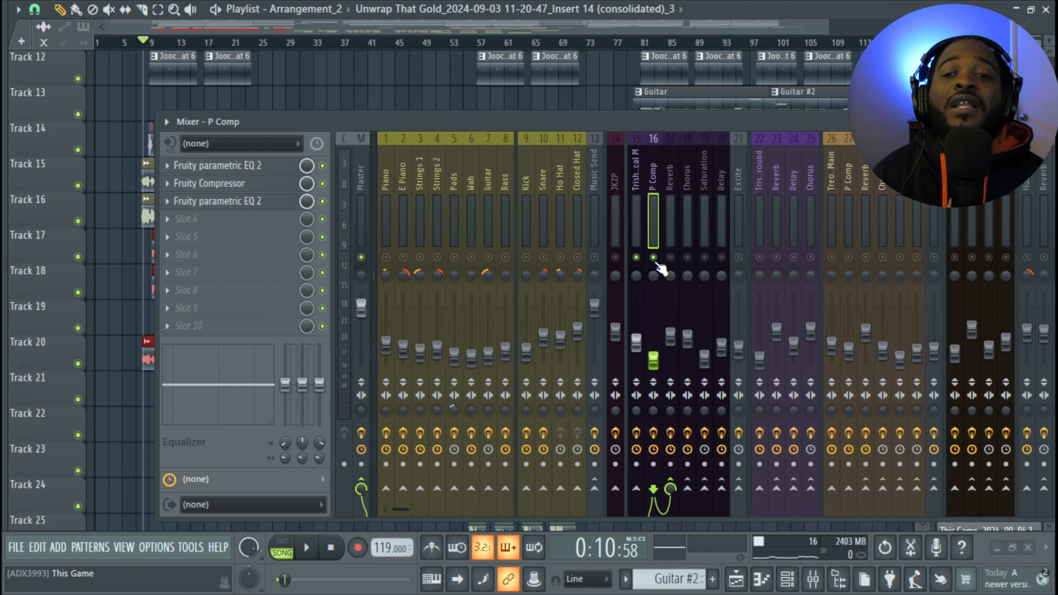
Unmute the main vocal's Reverb track and play the song to hear it with the main vocal and P Comp.
left_click_drag(712, 121, 602, 109)
left_click(530, 161)
left_click(546, 196)
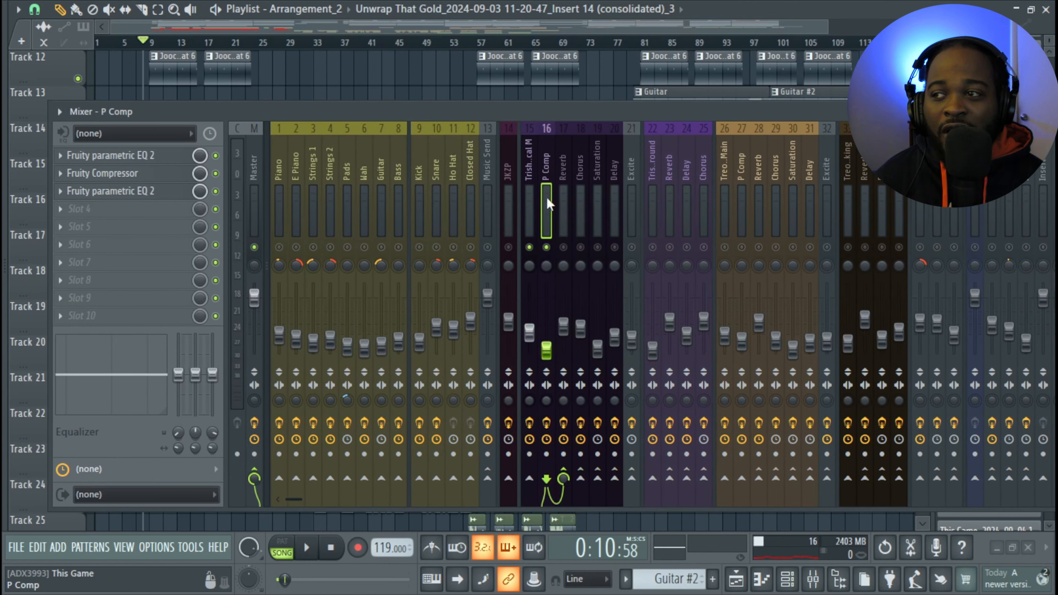
left_click(528, 156)
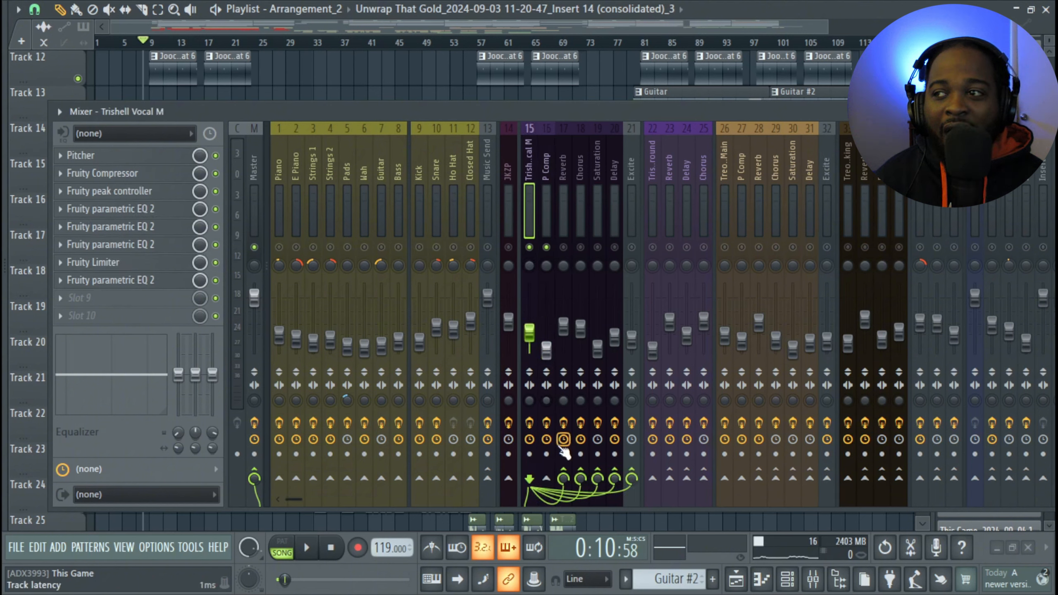
left_click(565, 247)
key("space")
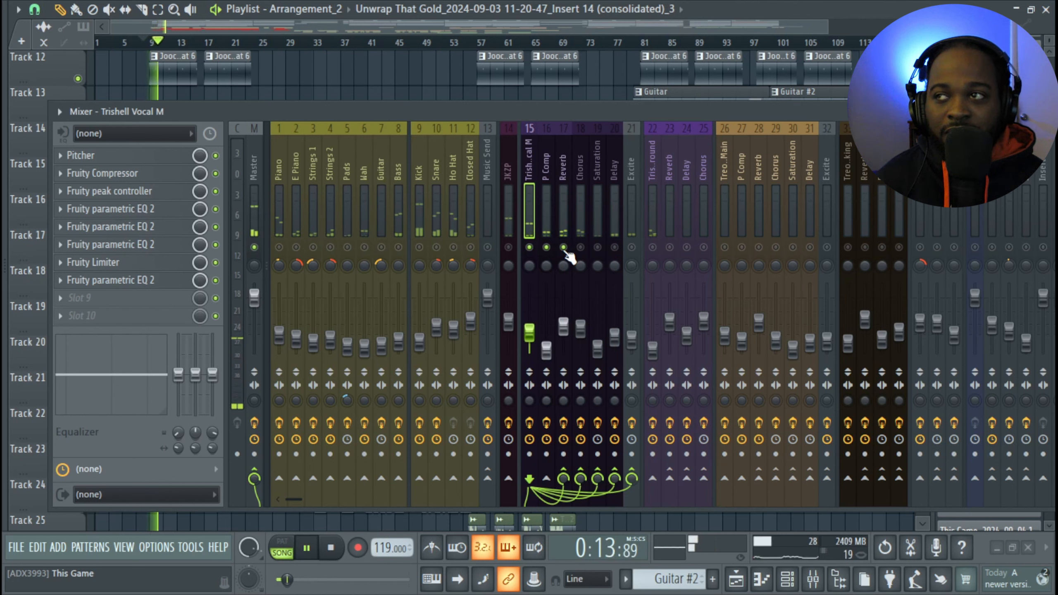
key("space")
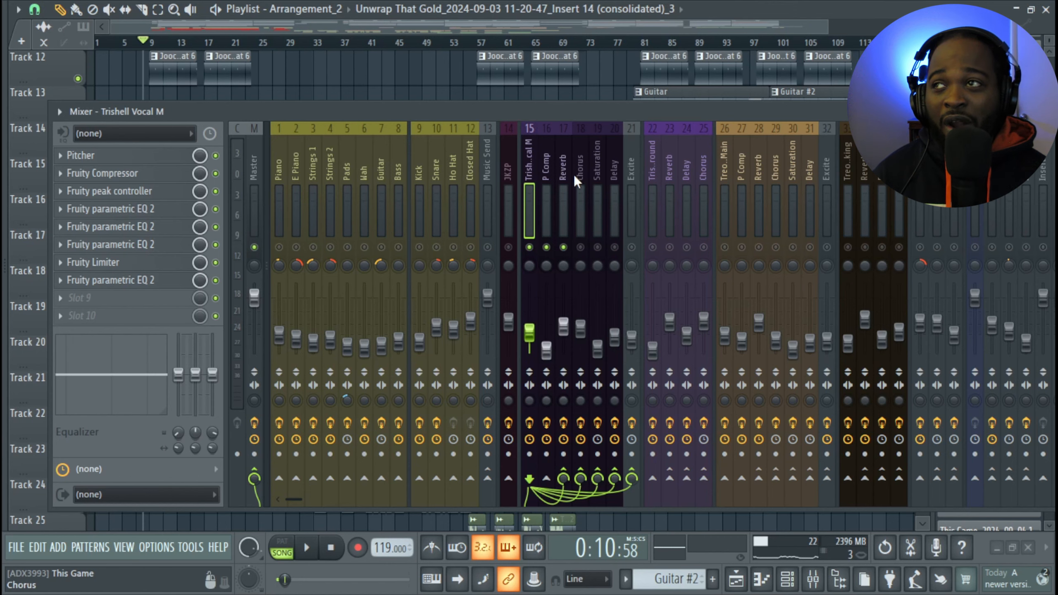
Inspect the Fruity Reeverb 2 and Fruity parametric EQ 2 on the main vocal's Reverb track.
left_click(566, 165)
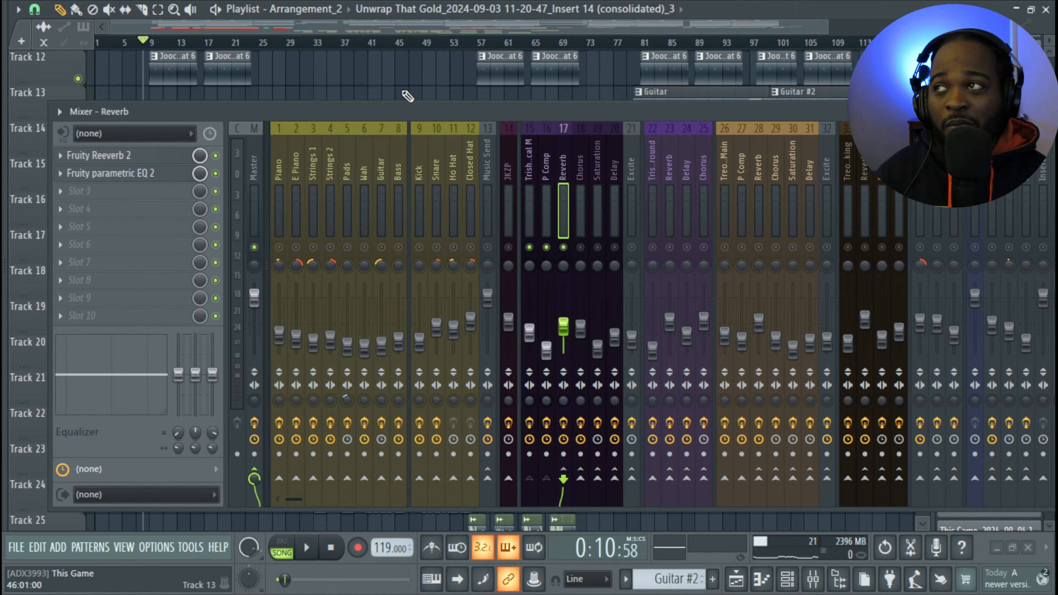
left_click_drag(396, 114, 985, 134)
left_click(688, 175)
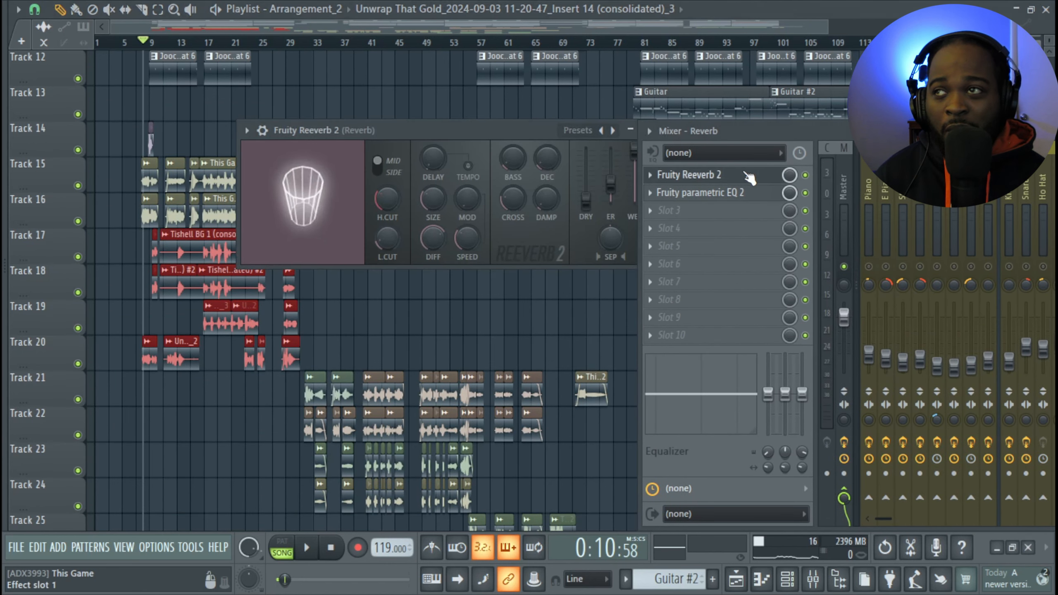
left_click_drag(528, 129, 458, 128)
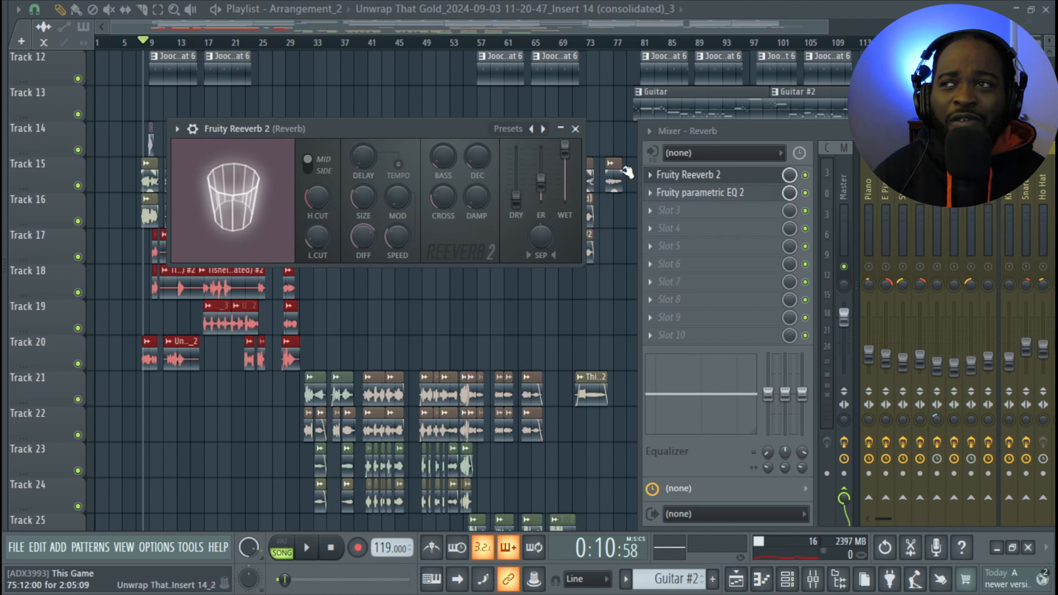
left_click(673, 193)
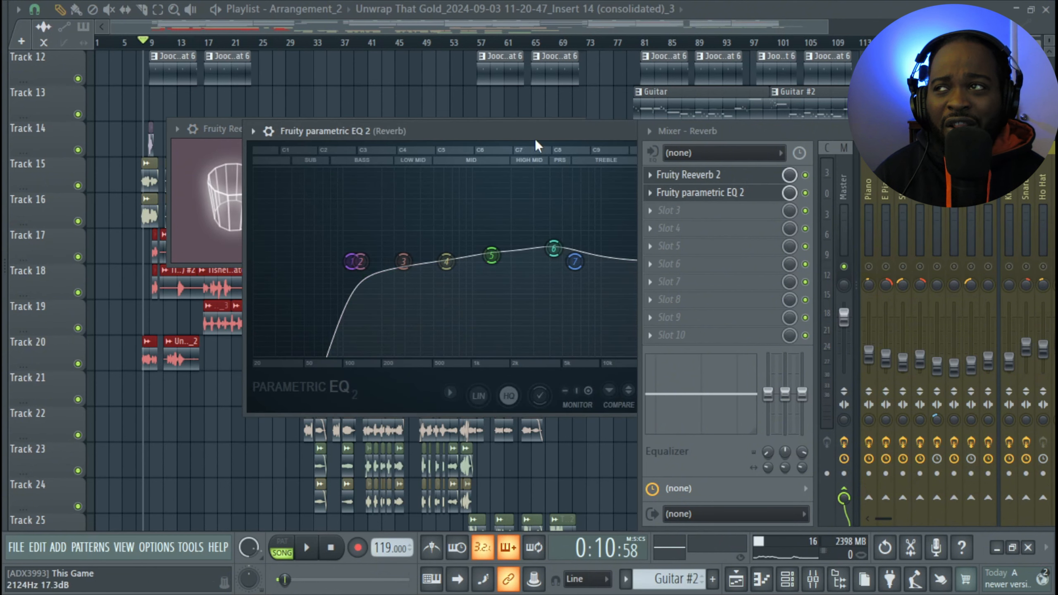
left_click_drag(534, 138, 431, 132)
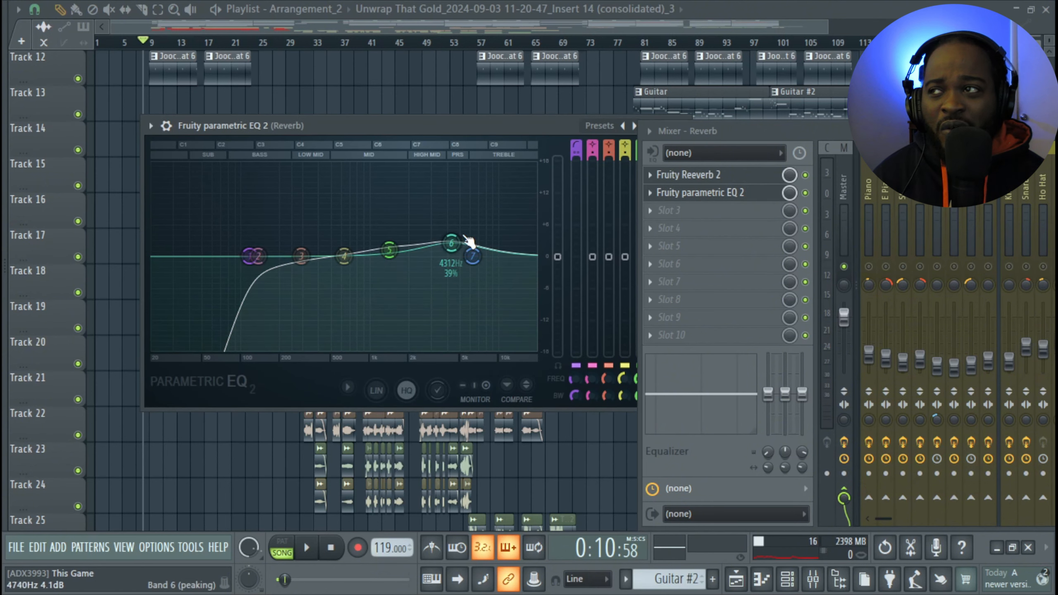
left_click(670, 197)
Play the song to compare the Reverb track with its Fruity parametric EQ 2 bypassed and enabled, and stop playback.
left_click_drag(834, 135, 575, 128)
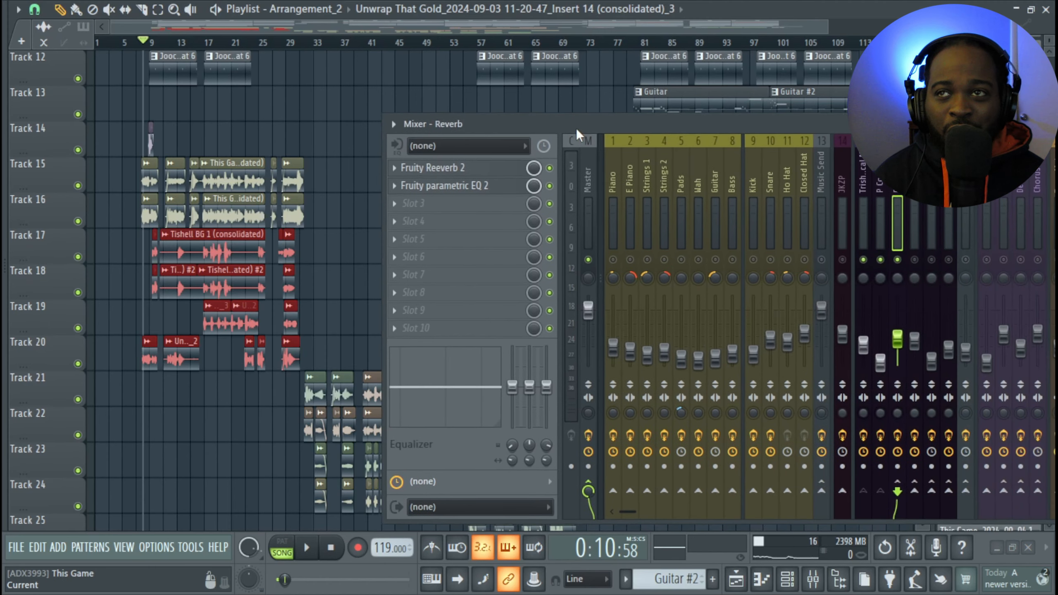
left_click(548, 186)
key("space")
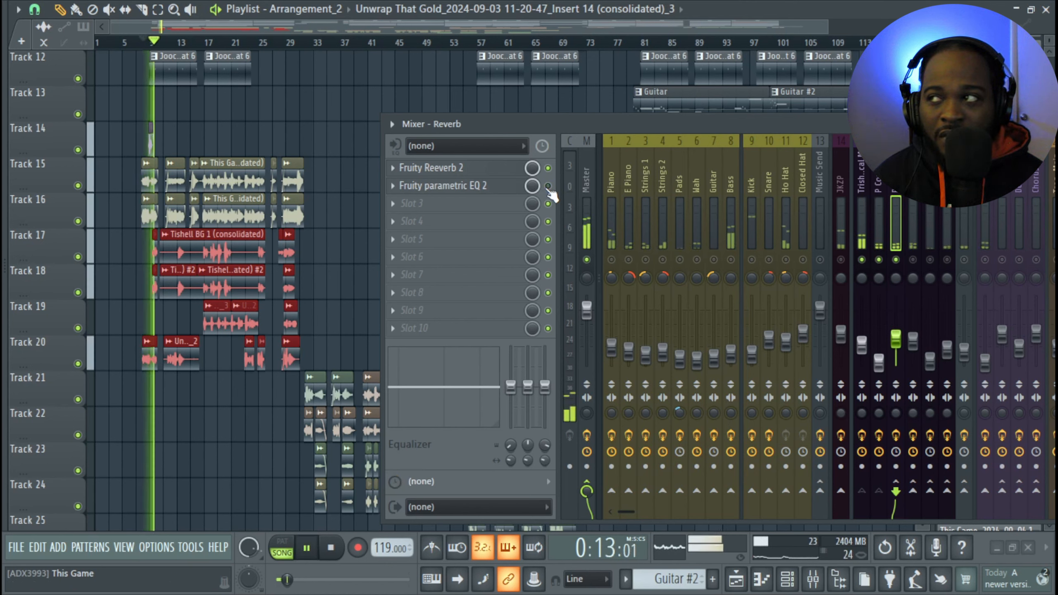
left_click(548, 186)
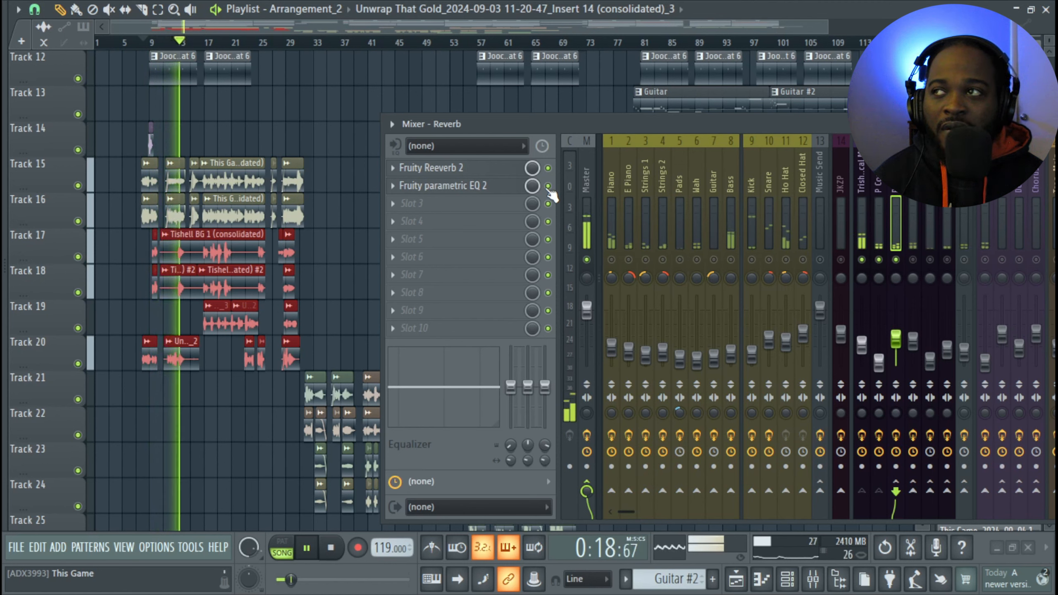
key("space")
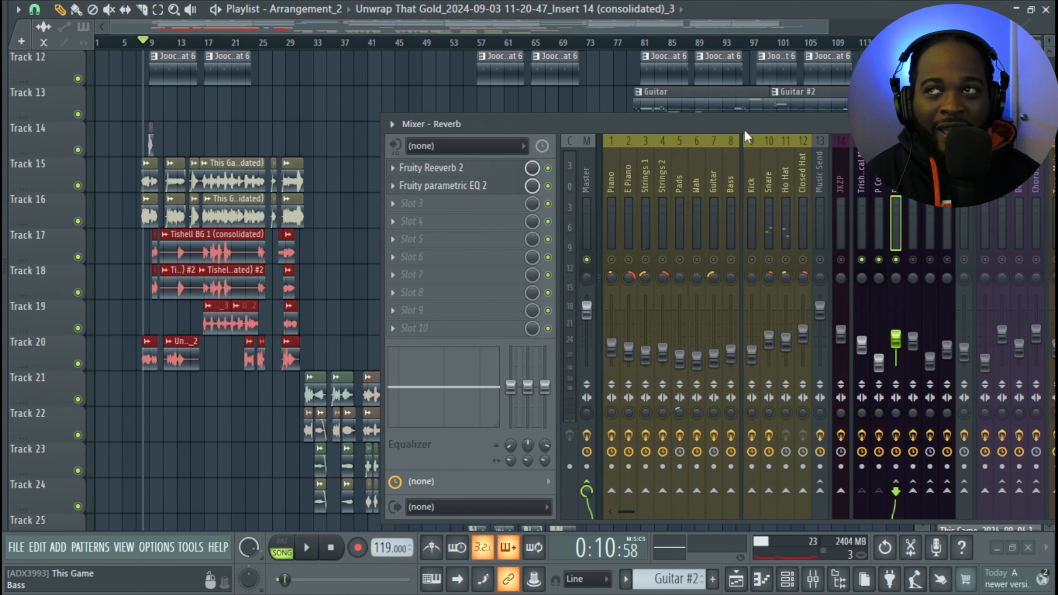
Inspect the Hyper Chorus and Fruity parametric EQ 2 on the main vocal's Chorus track.
left_click_drag(744, 129, 821, 131)
left_click(659, 157)
left_click(610, 175)
left_click_drag(699, 131, 811, 162)
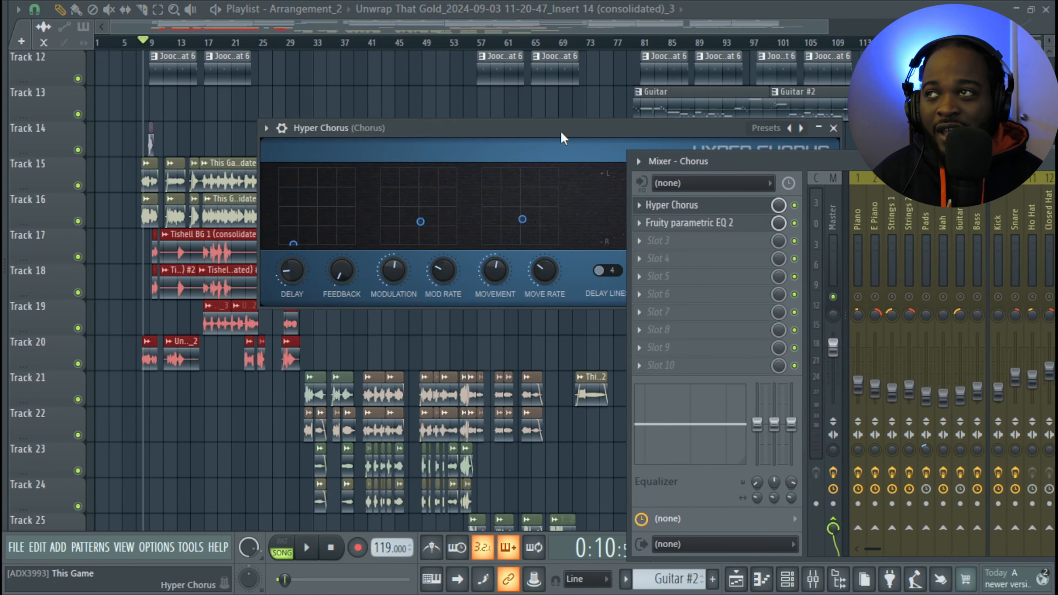
left_click_drag(561, 131, 405, 65)
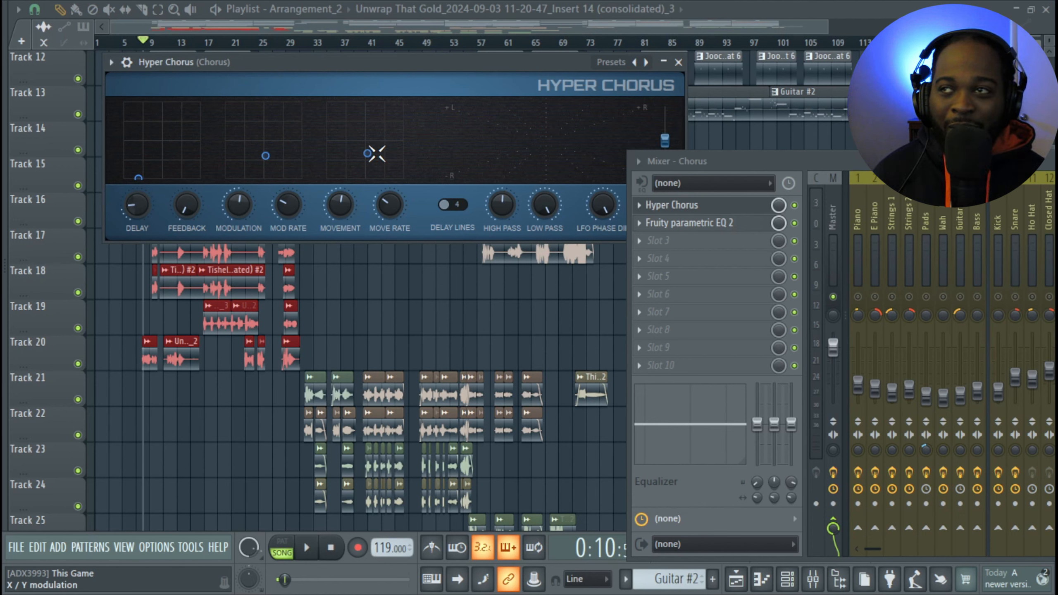
left_click(659, 225)
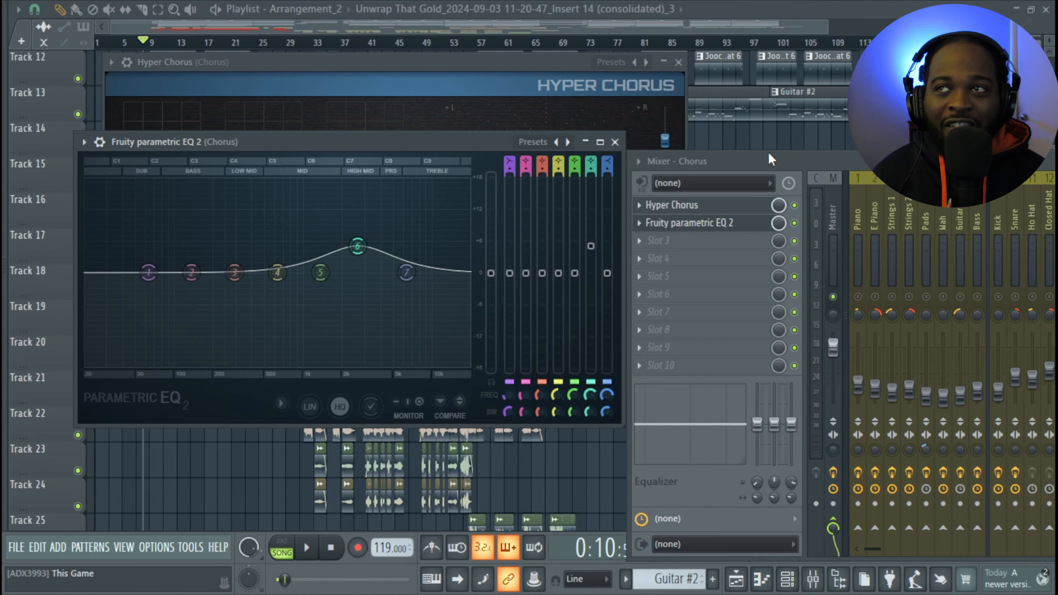
Unmute the main vocal's Chorus track and play the song to hear the chorus blended with the vocal.
left_click_drag(741, 158, 466, 145)
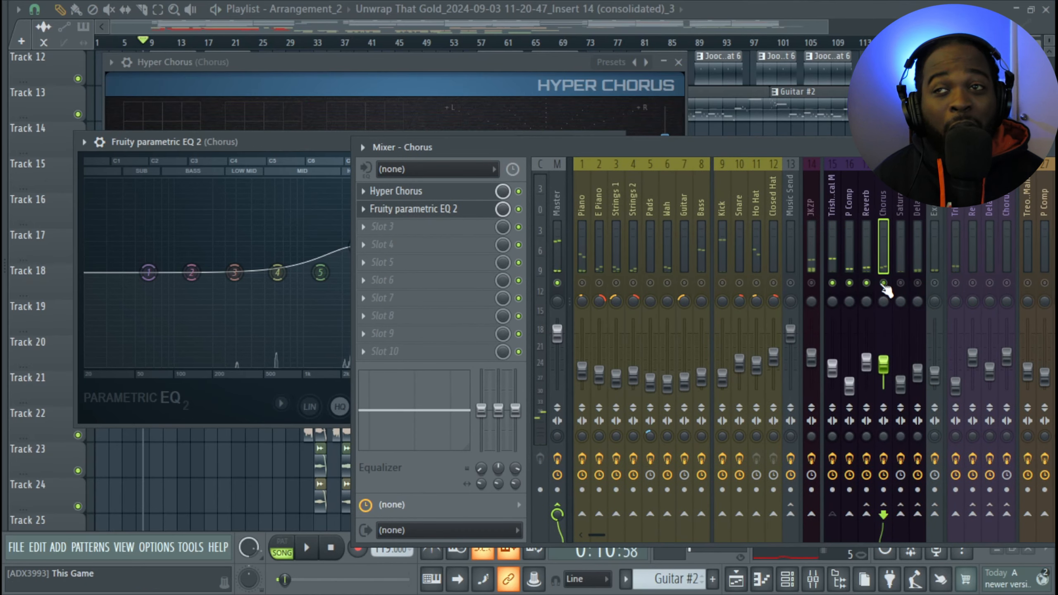
key("space")
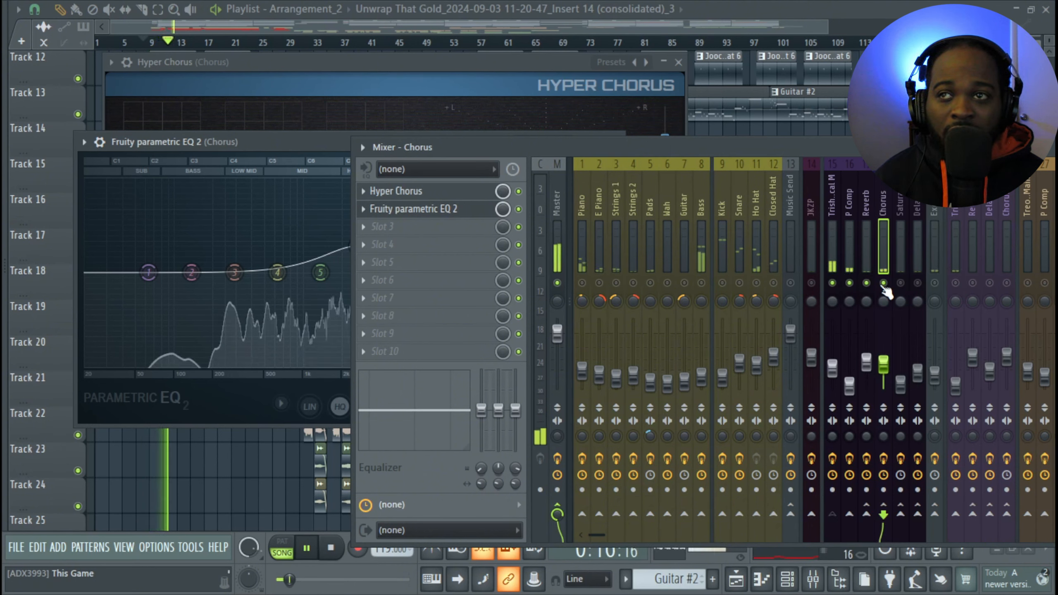
key("space")
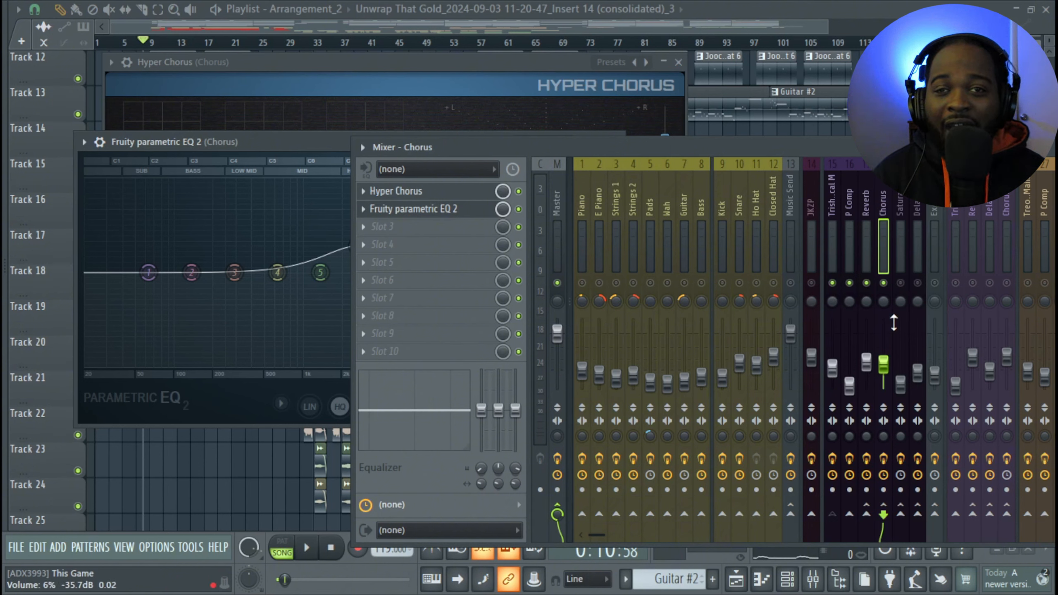
Close the Chorus track's plugin windows and select the main vocal's Saturation track in the mixer.
left_click(901, 207)
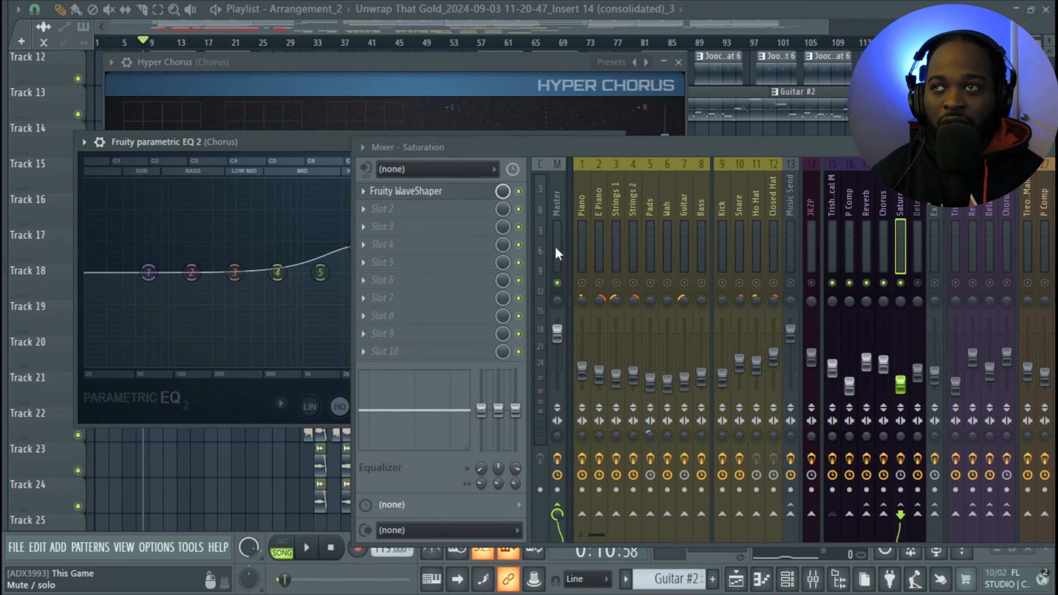
left_click_drag(750, 142, 739, 141)
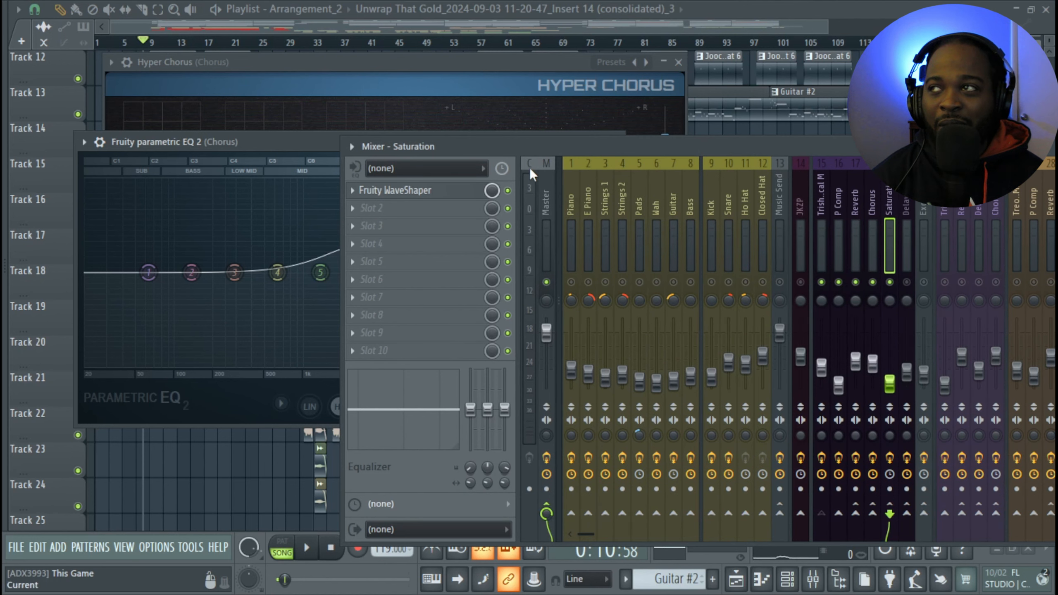
left_click(539, 61)
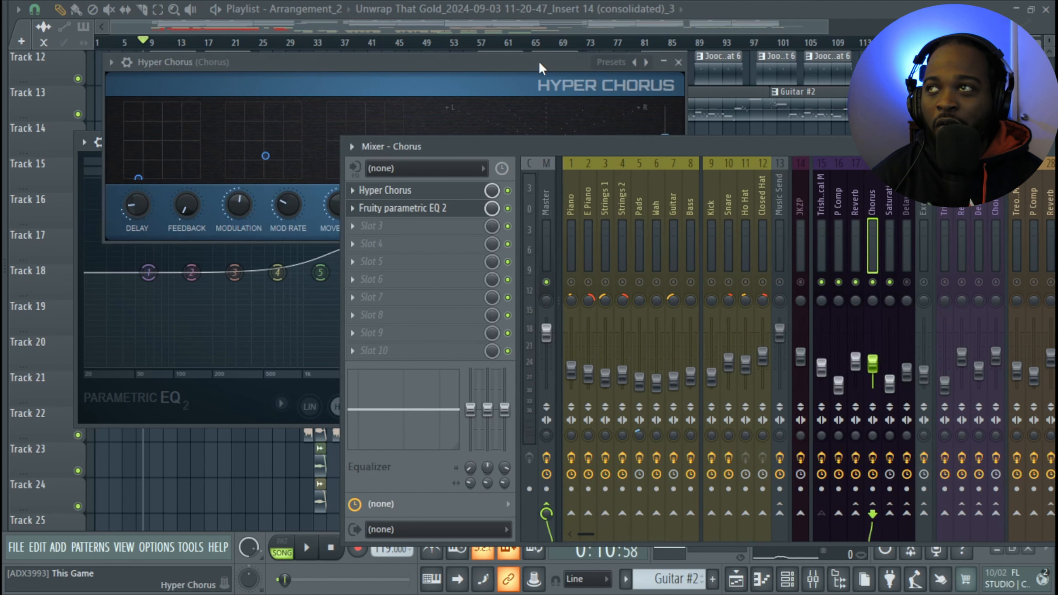
left_click(678, 61)
left_click(886, 192)
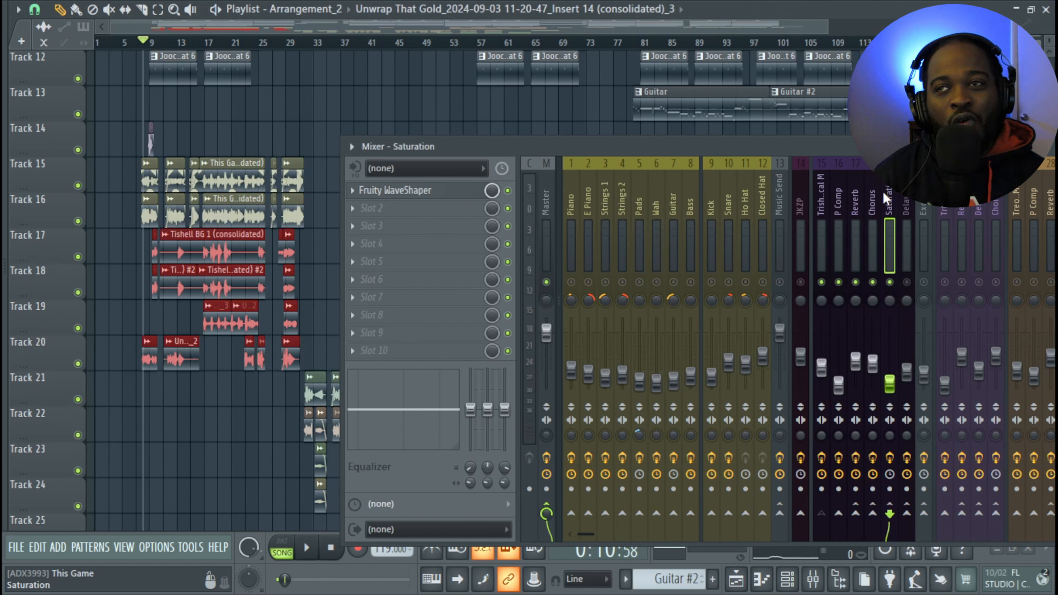
Play the song with the main vocal's Saturation track muted and unmuted to compare, and stop playback.
left_click(890, 282)
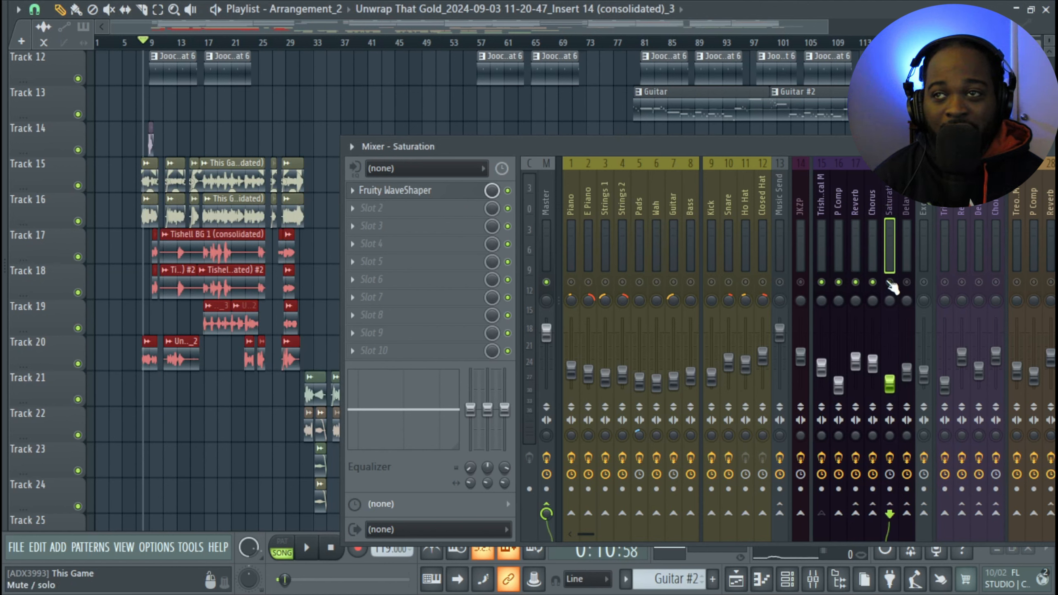
key("space")
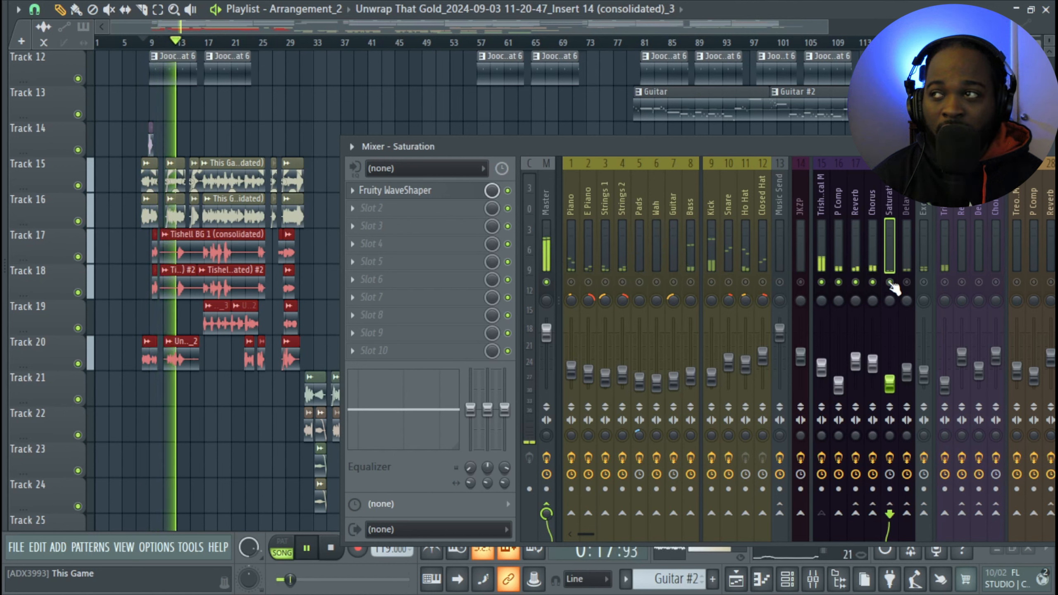
key("space")
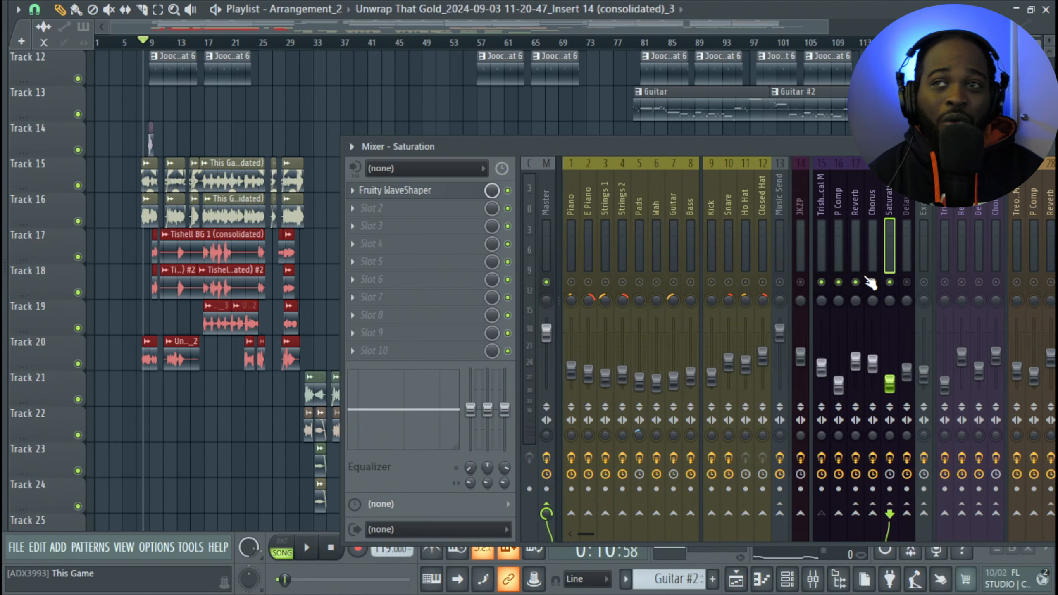
Inspect the Fruity WaveShaper curve on the main vocal's Saturation track.
left_click(449, 203)
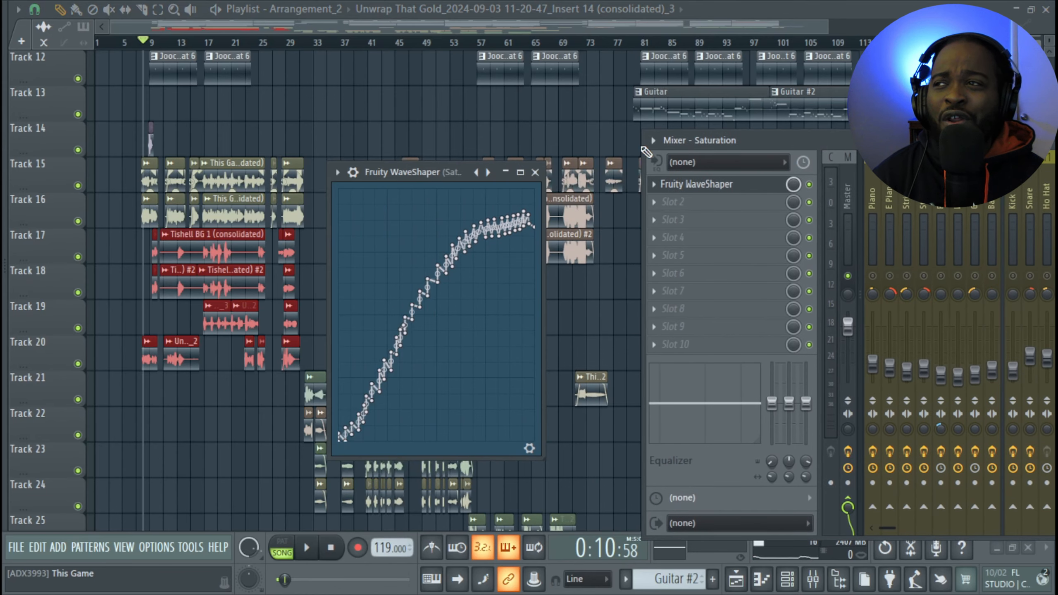
left_click_drag(400, 174, 357, 103)
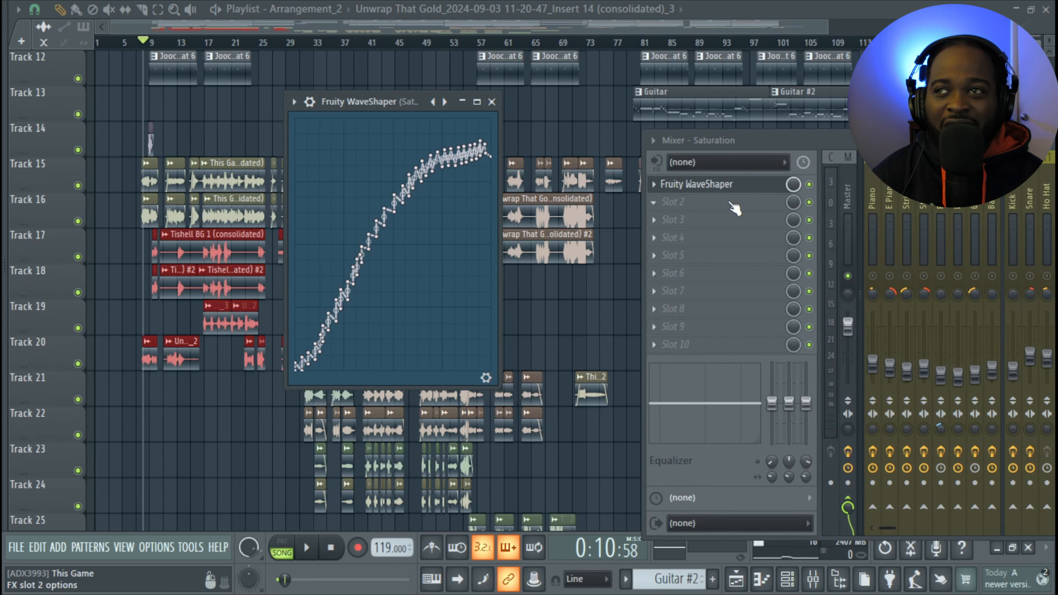
Try the Saturation track's volume at about -7.5 dB with a brief playback, and undo the volume change.
left_click_drag(978, 144, 681, 135)
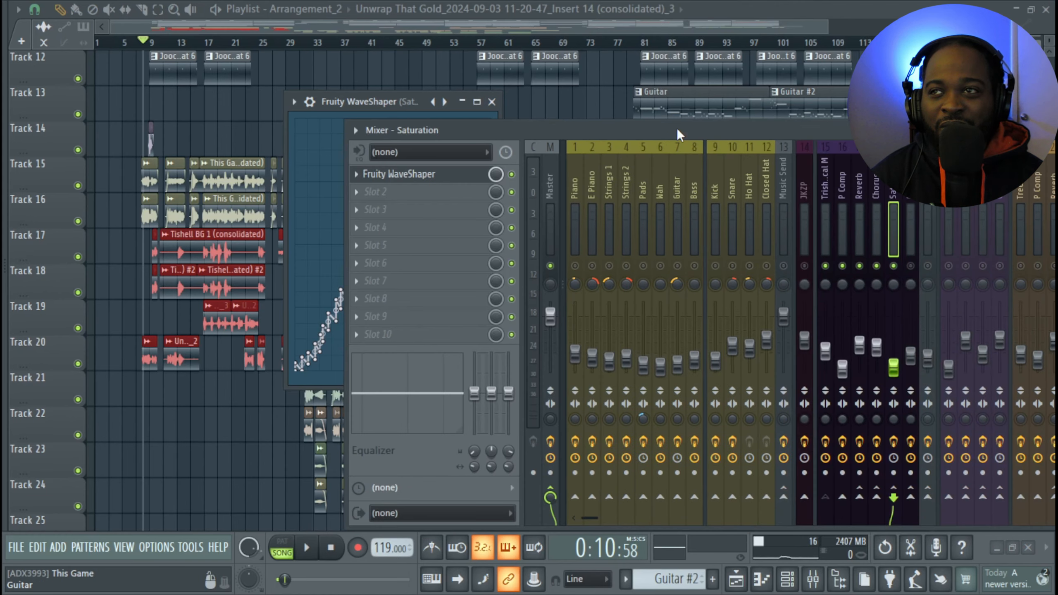
left_click_drag(896, 370, 898, 340)
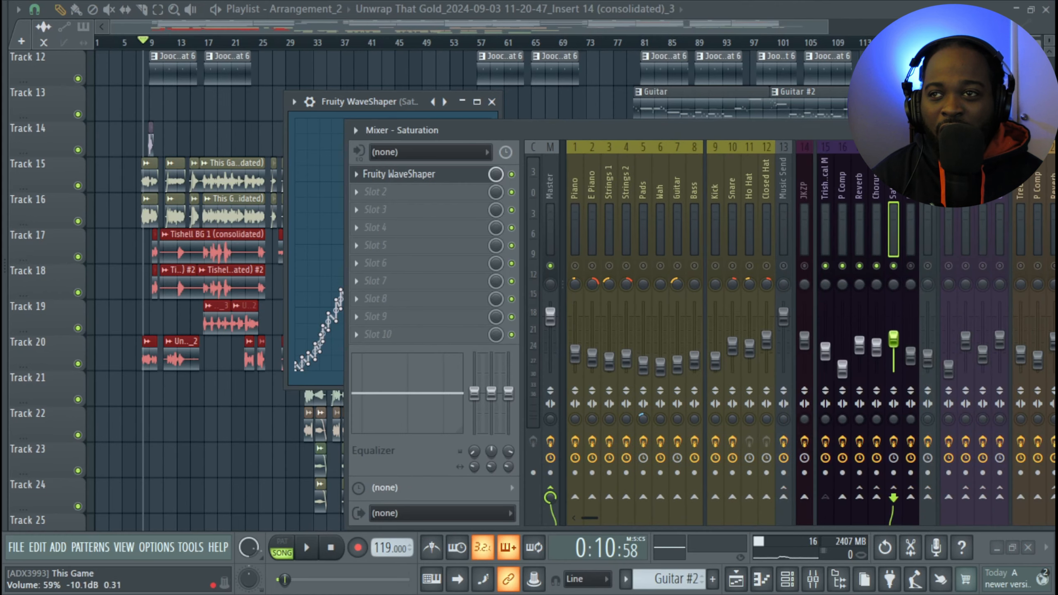
key("space")
key("space")
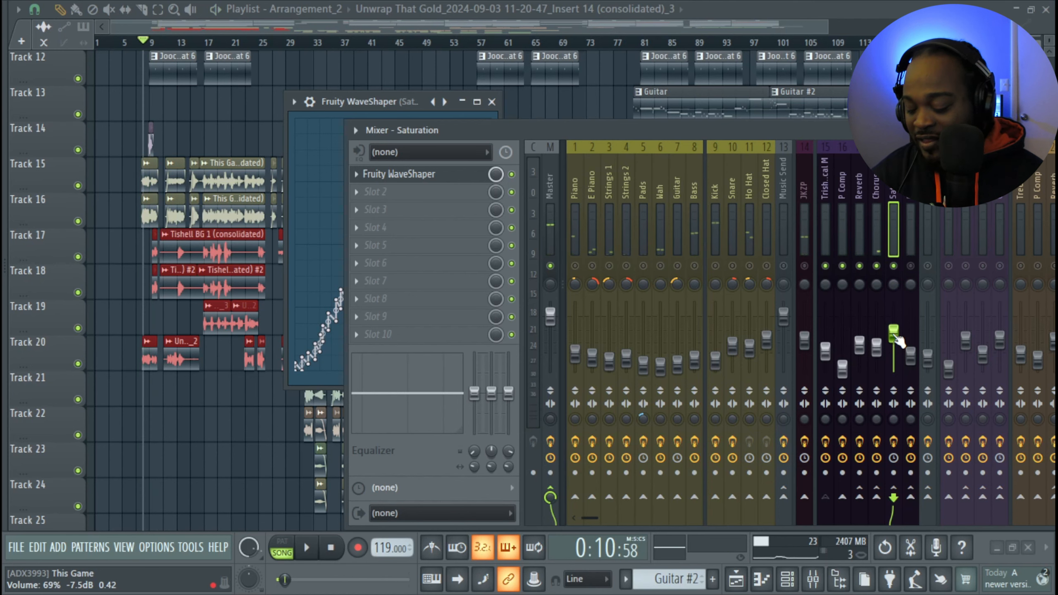
key("ctrl+z")
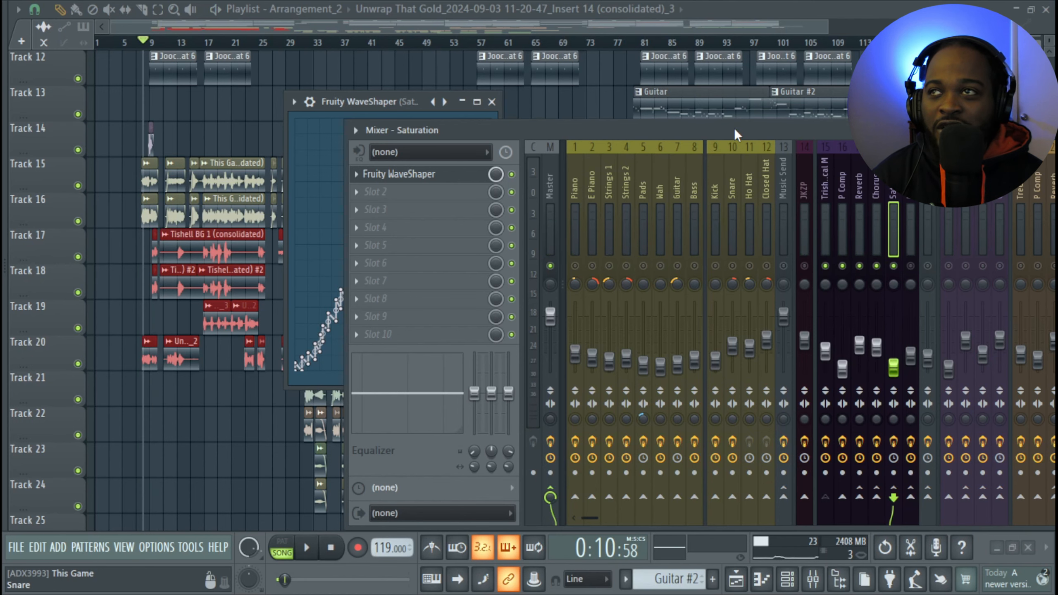
Close the Fruity WaveShaper window and select the main vocal's Delay track in the mixer.
left_click_drag(740, 133, 972, 135)
left_click(492, 102)
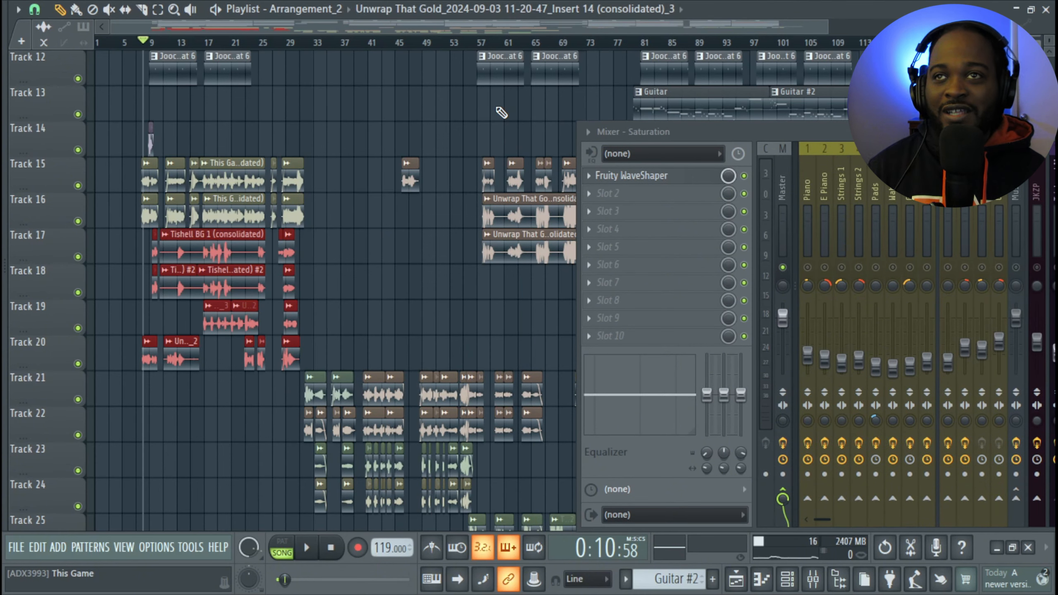
left_click_drag(744, 134, 484, 119)
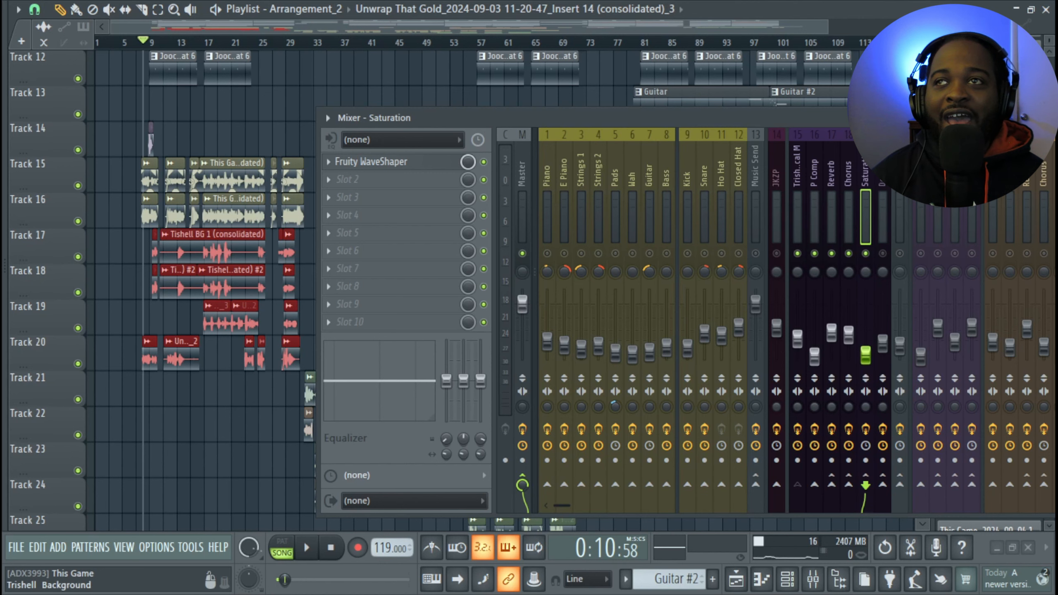
left_click(844, 163)
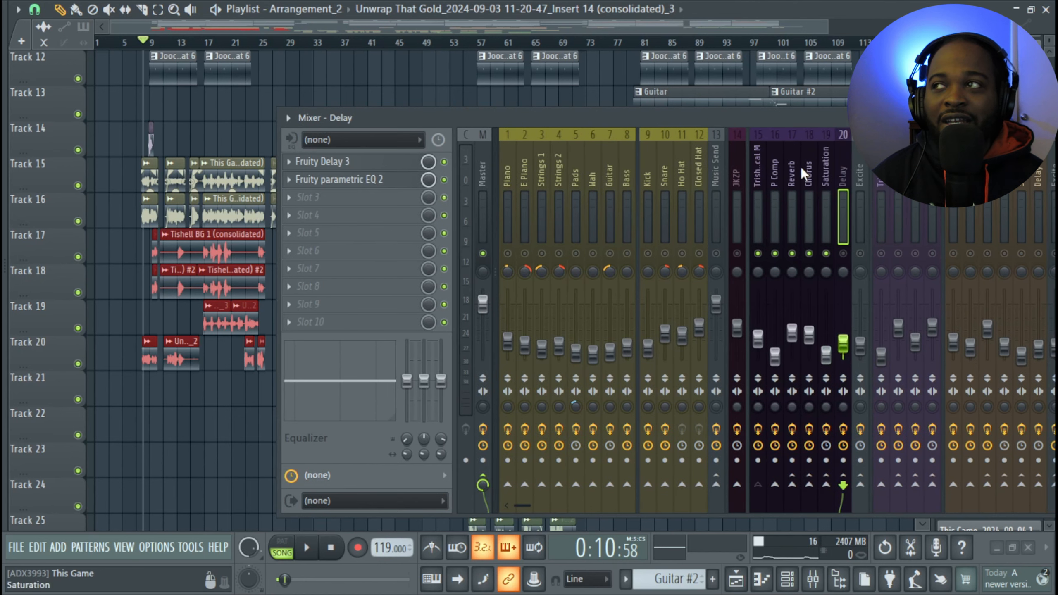
Inspect the Fruity Delay 3 settings and the fader level on the main vocal's Delay track.
left_click(403, 166)
left_click_drag(458, 118, 807, 122)
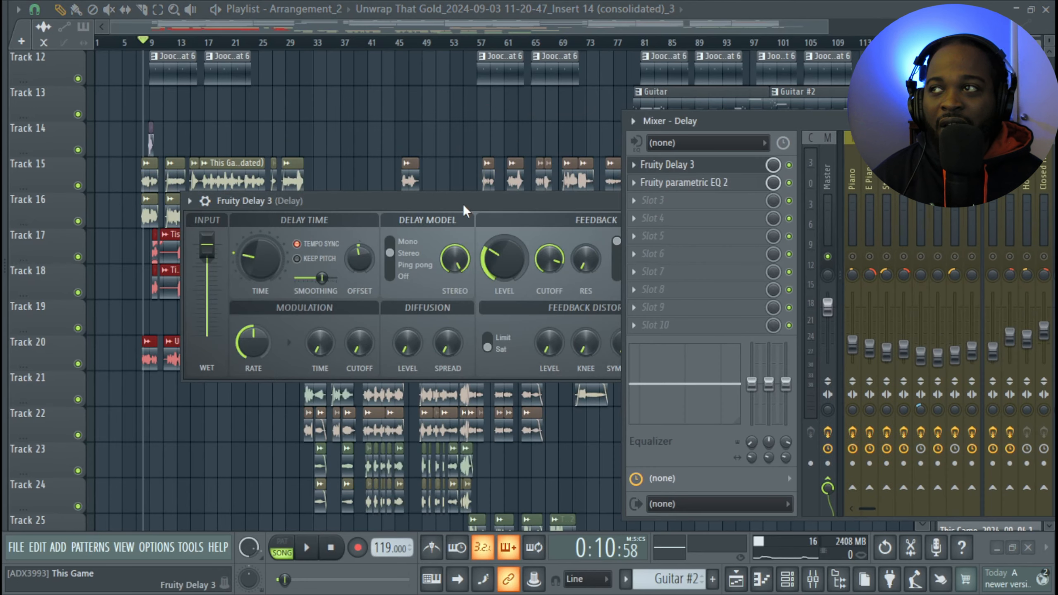
left_click_drag(463, 203, 414, 151)
left_click_drag(746, 122, 877, 129)
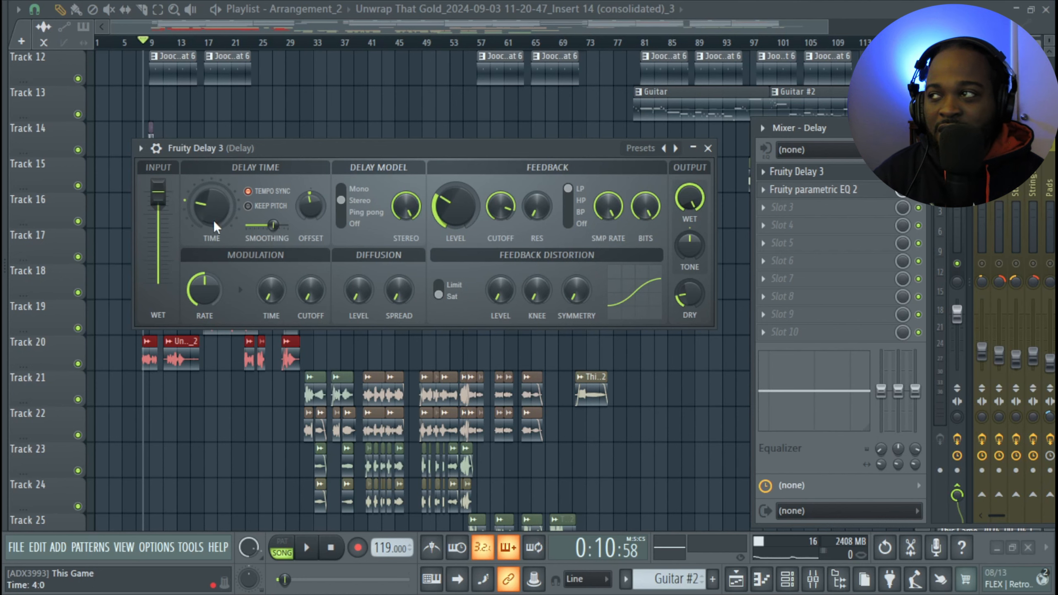
left_click_drag(1015, 135, 585, 112)
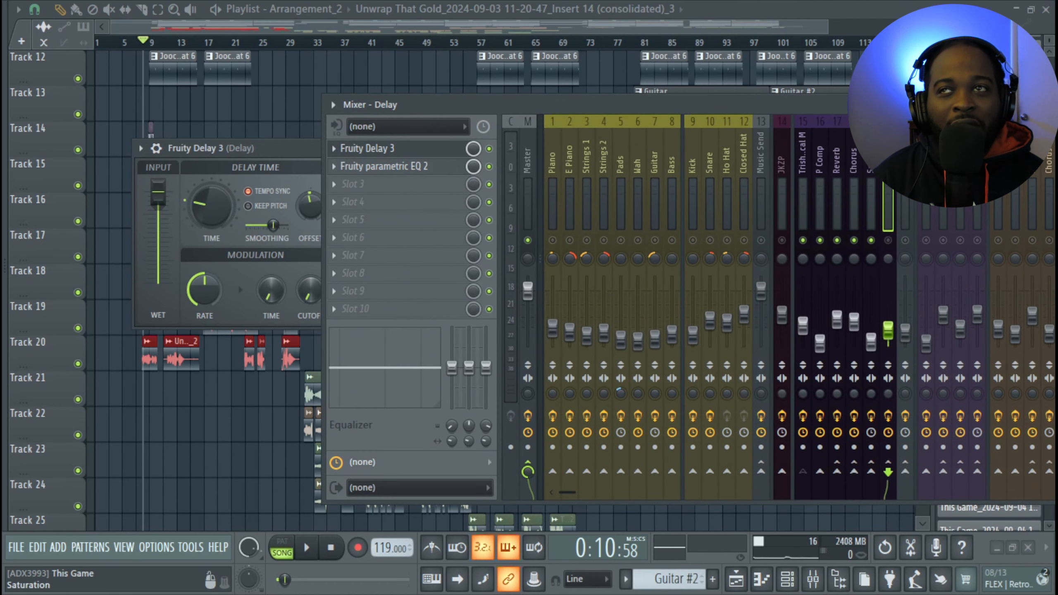
left_click_drag(869, 108, 830, 106)
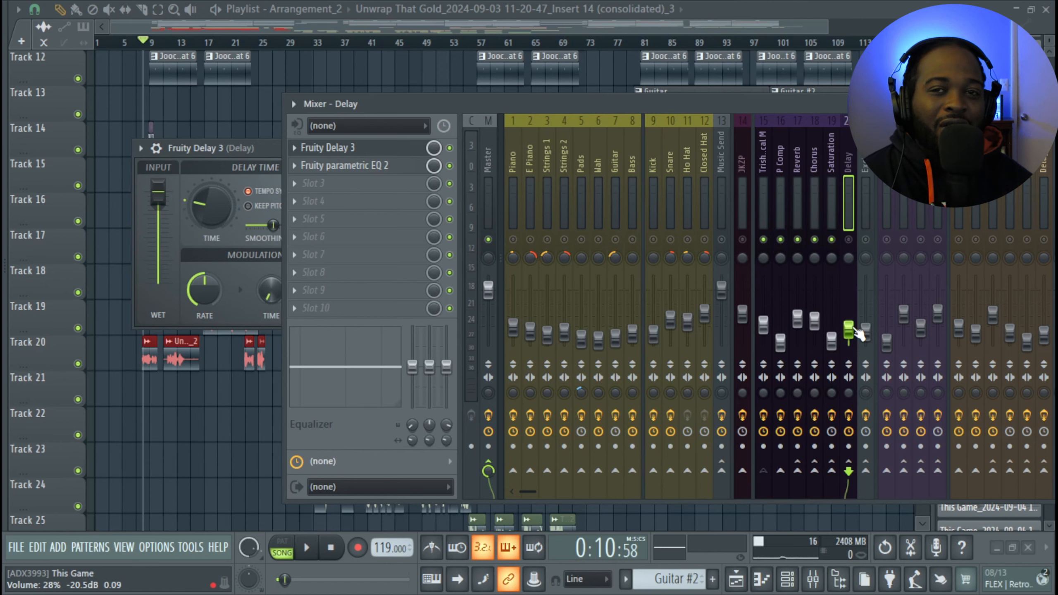
Check the Fruity parametric EQ 2 that follows the delay on the Delay track and close its window.
left_click(384, 165)
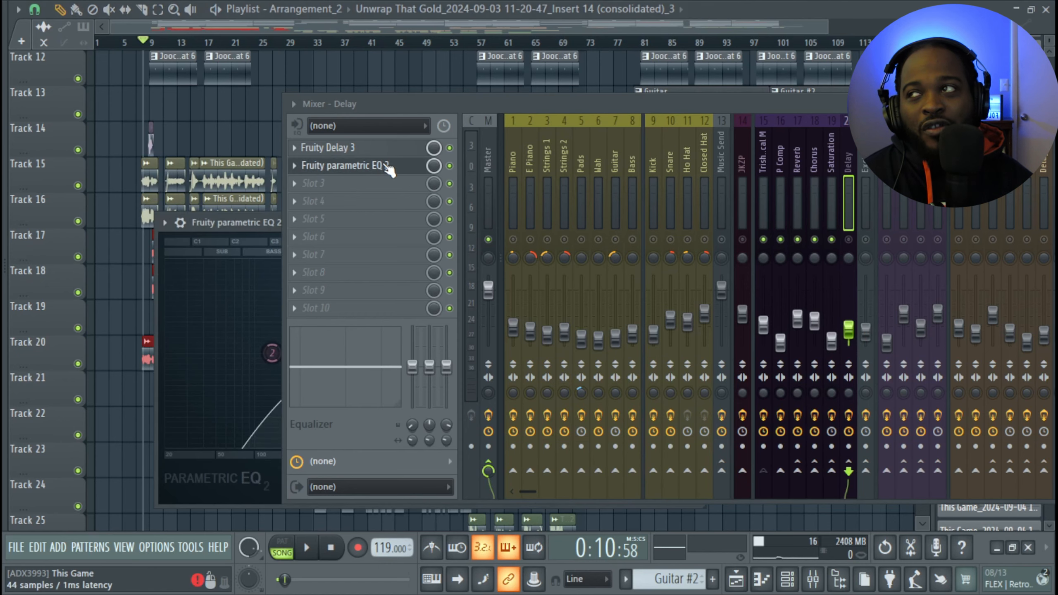
left_click_drag(468, 100, 394, 73)
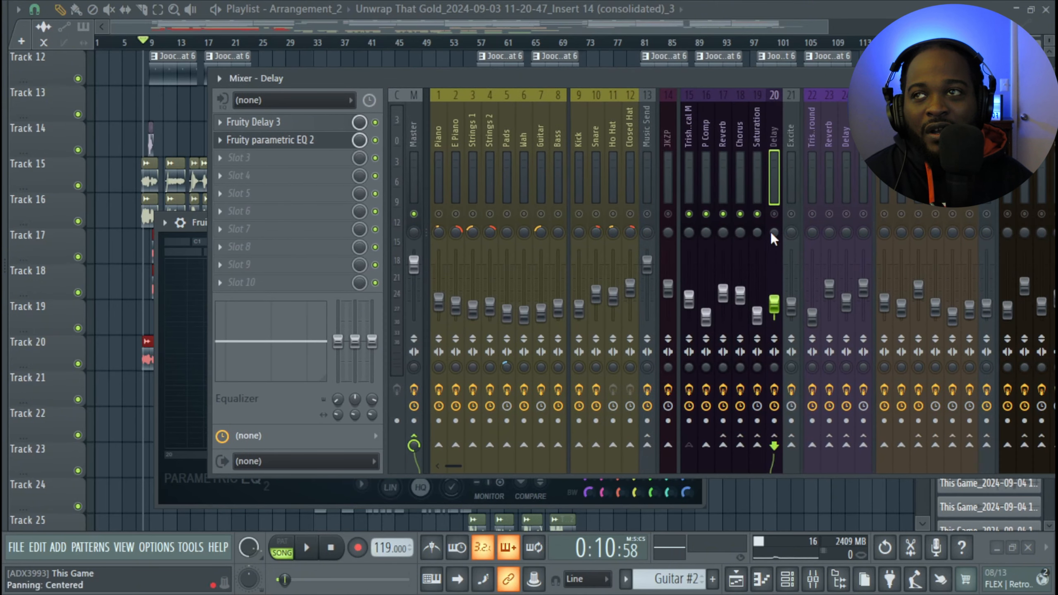
left_click(316, 144)
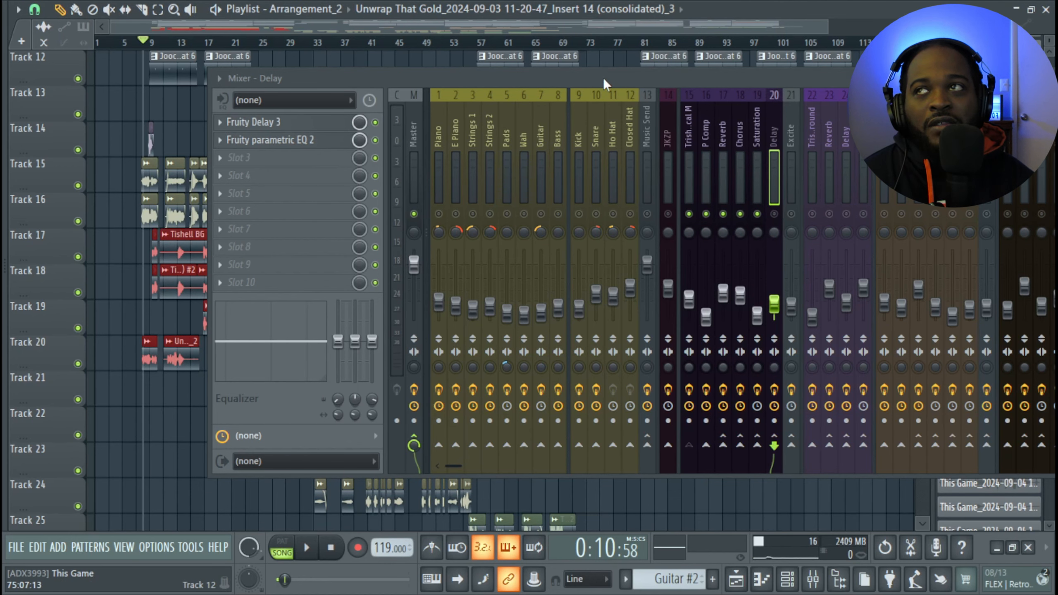
Play the song without the delay, unmute the main vocal's Delay track, and play it again to hear the difference.
left_click_drag(605, 78, 533, 118)
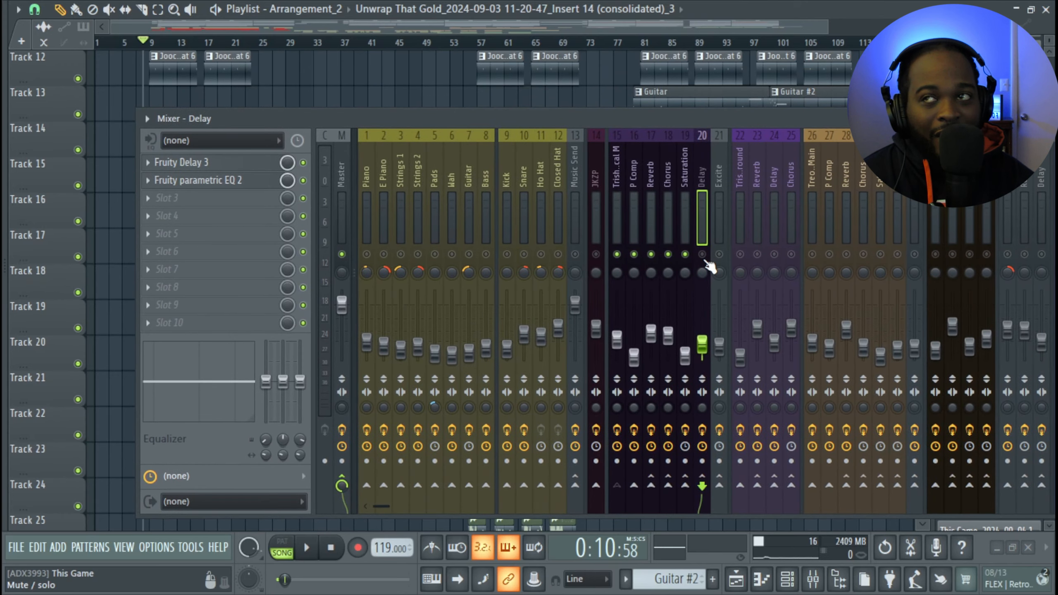
key("space")
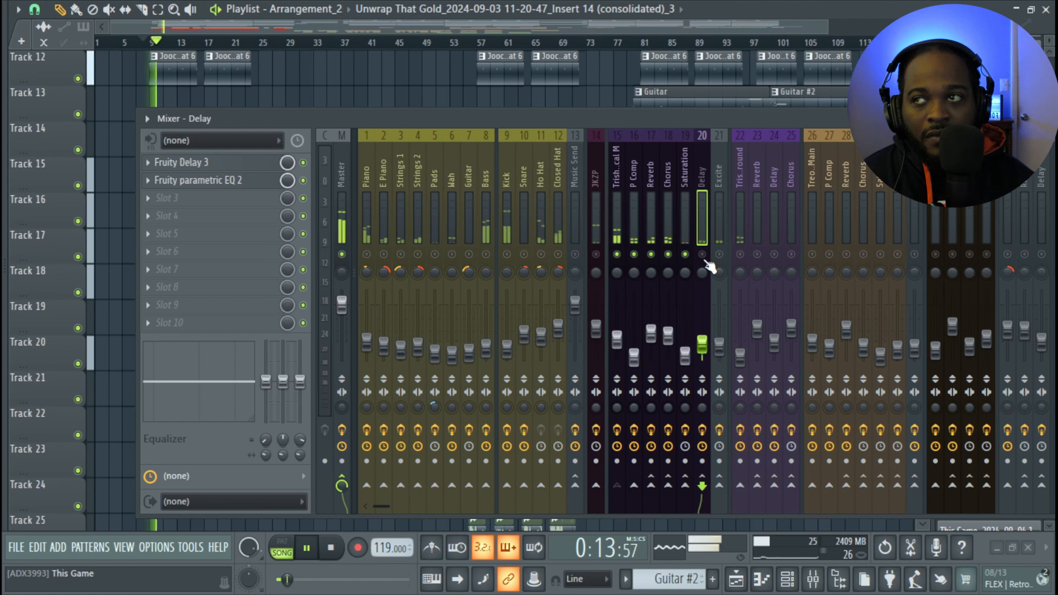
key("space")
left_click(702, 254)
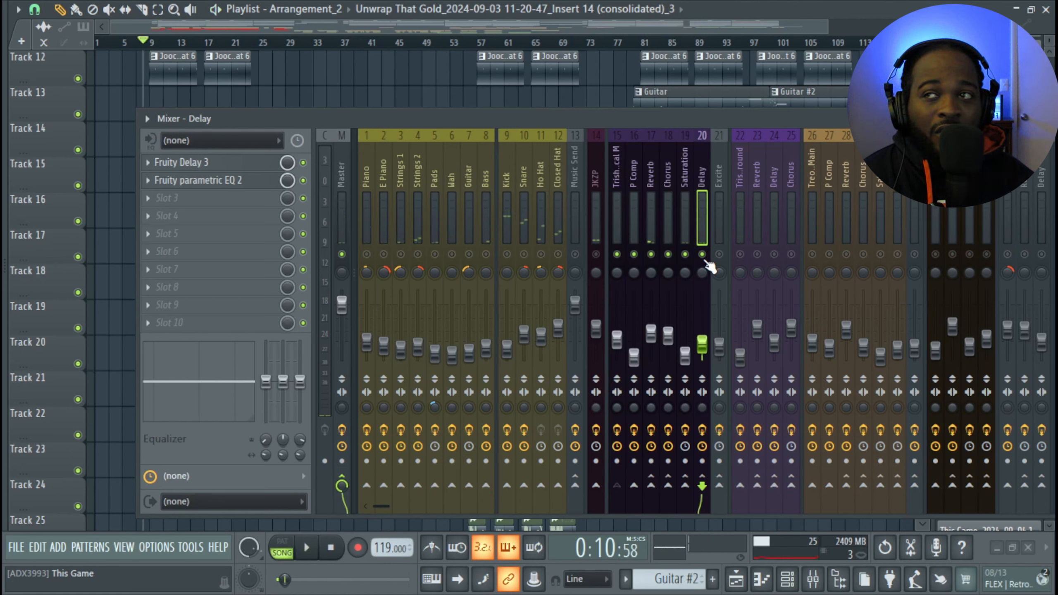
key("space")
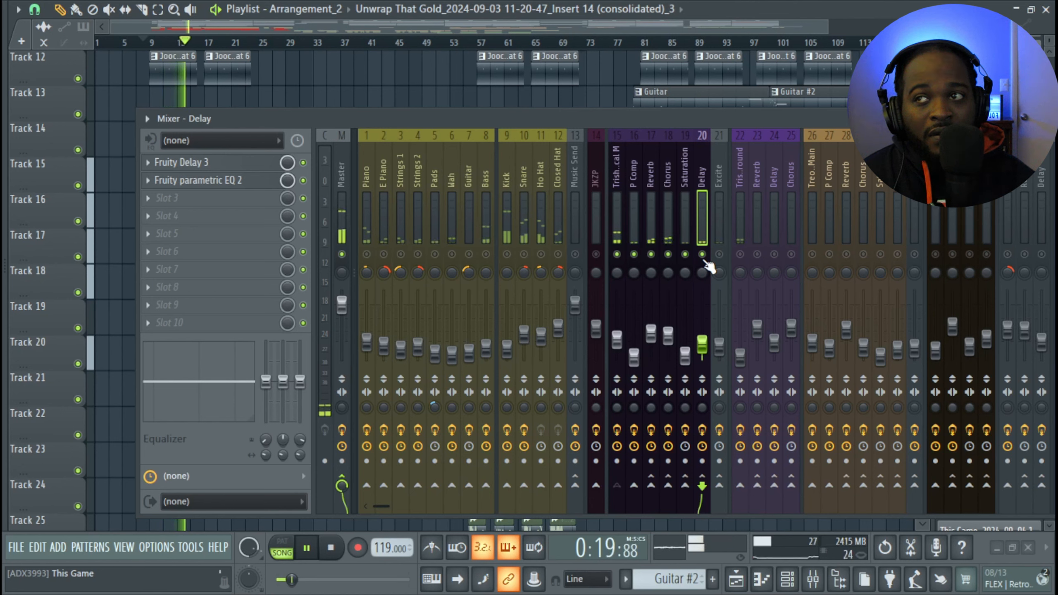
key("space")
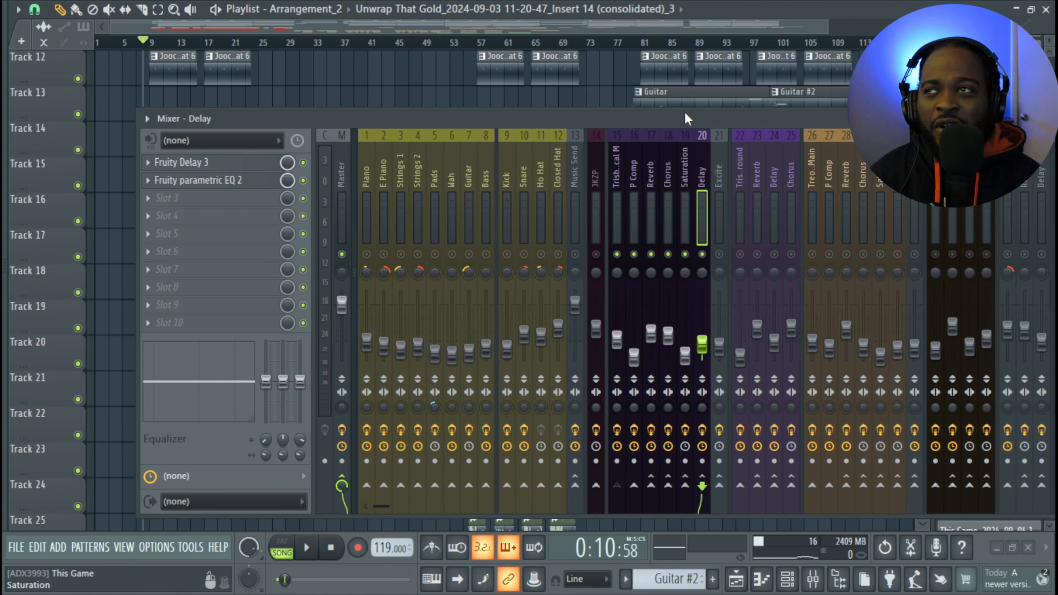
Unmute the Excite track and check the main vocal track's send routing to it.
left_click_drag(688, 117, 641, 116)
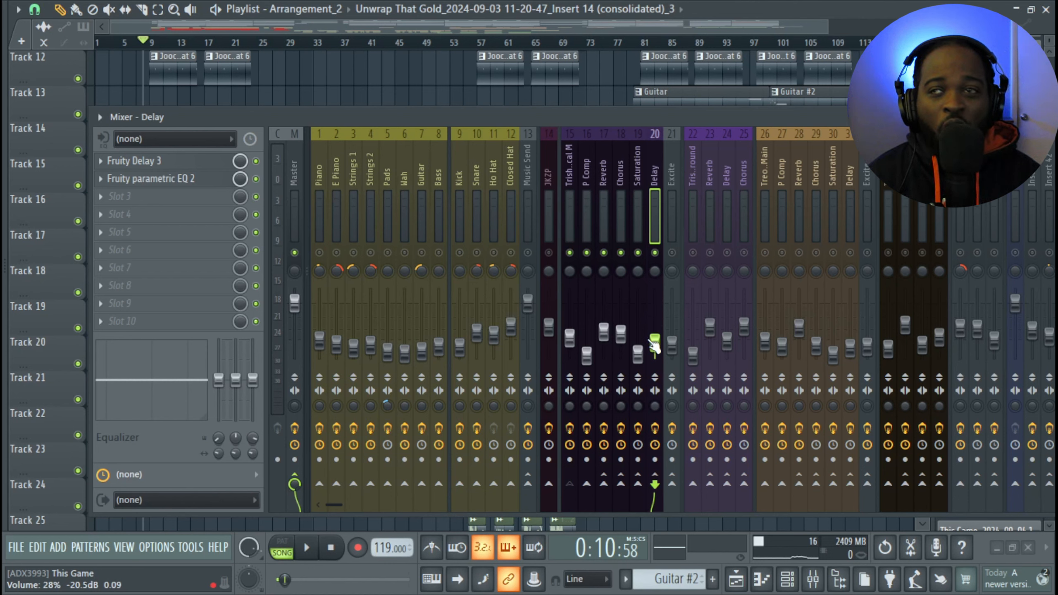
left_click(673, 163)
left_click(572, 169)
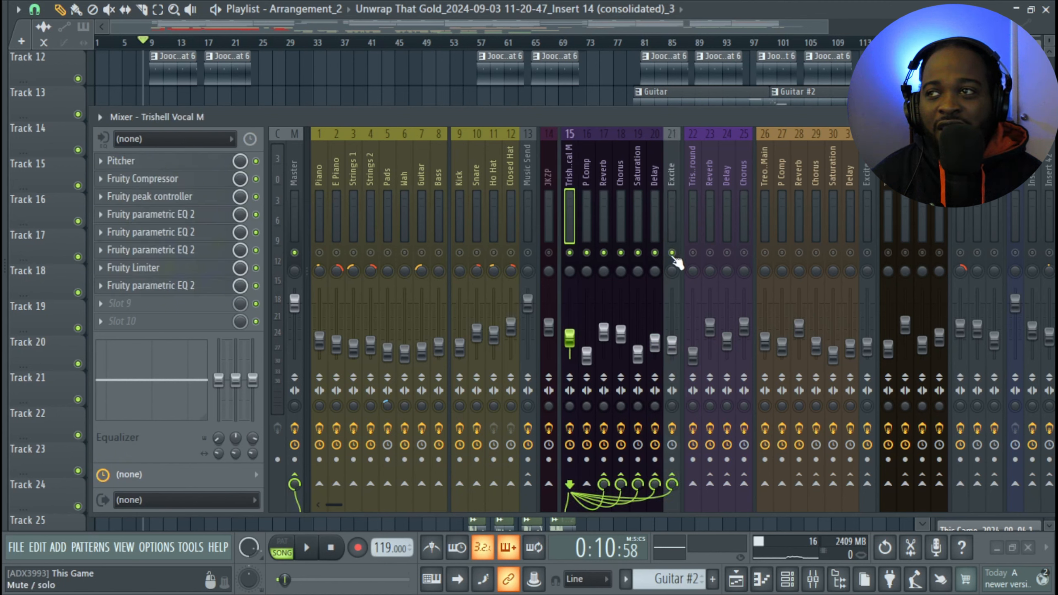
Inspect the La Petite Excite plugin's Low and High settings on the Excite track and close its window.
left_click(671, 151)
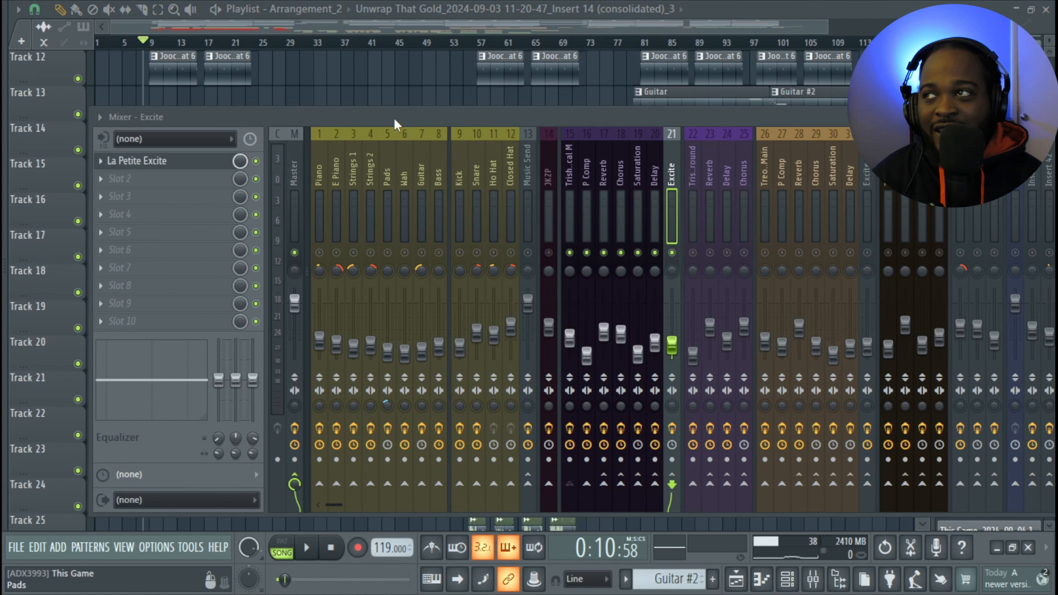
left_click_drag(393, 119, 1046, 158)
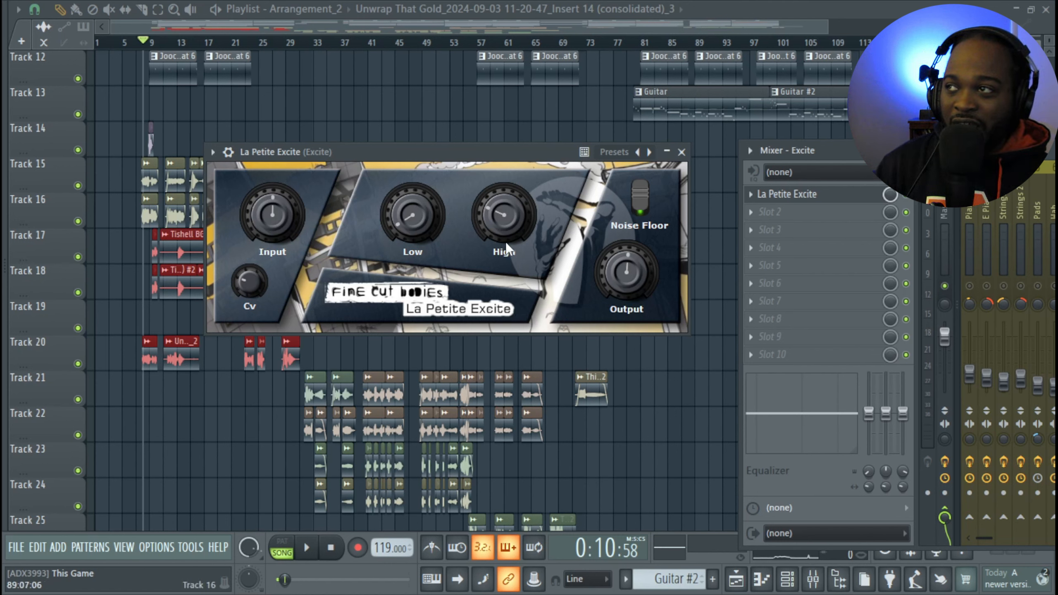
mouse_move(433, 225)
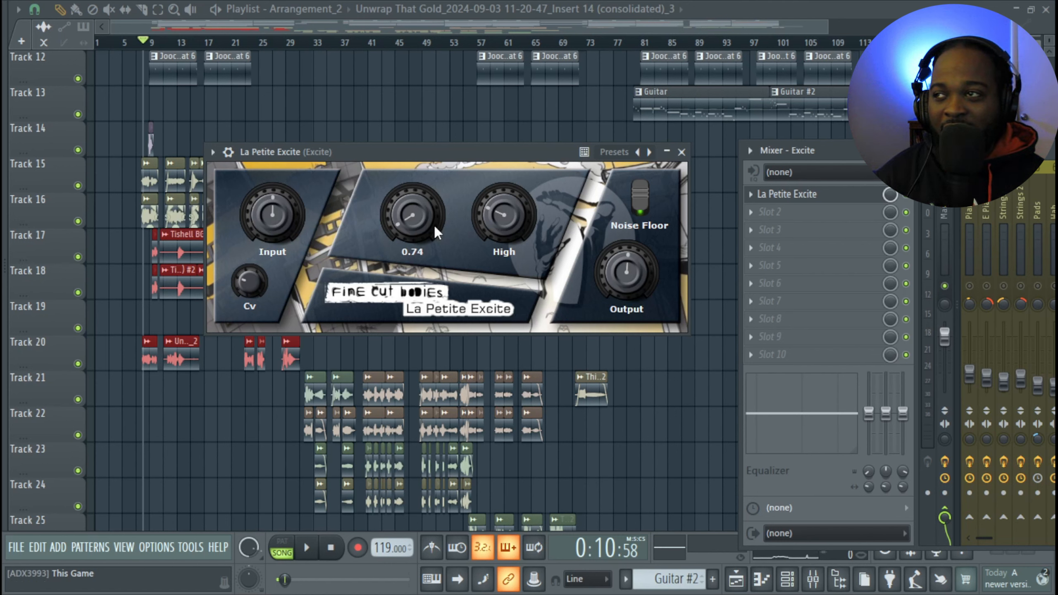
mouse_move(486, 227)
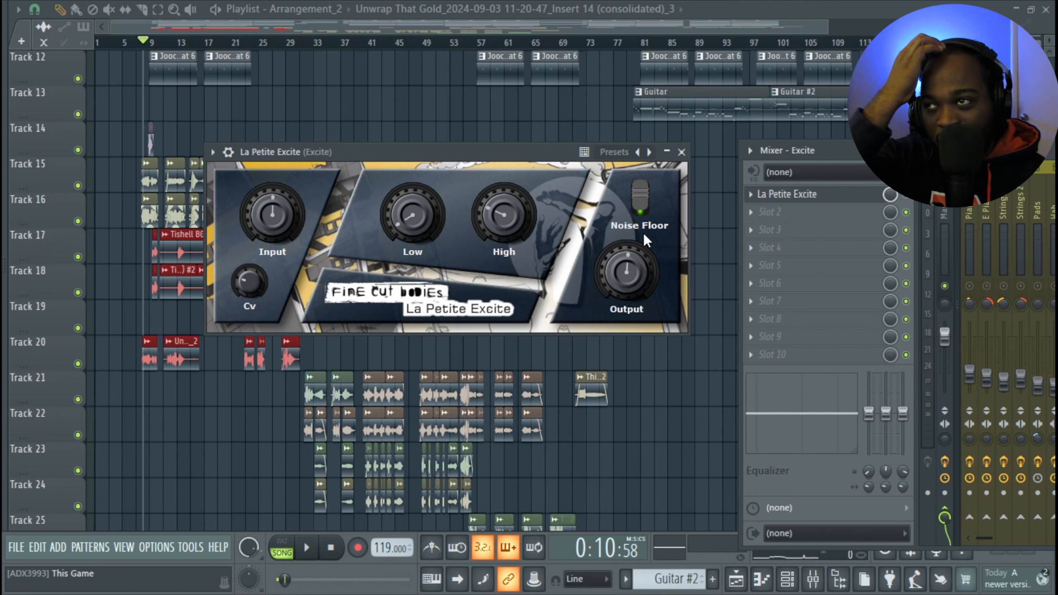
left_click(682, 152)
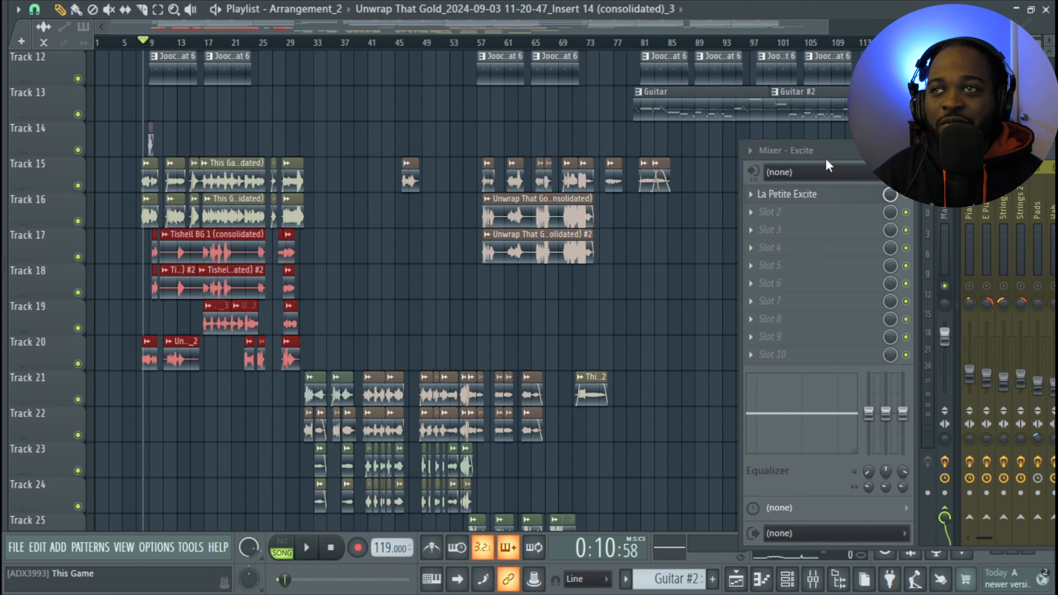
Play the song with the Excite track muted and unmuted to compare, stopping playback after each pass.
left_click_drag(843, 156, 340, 131)
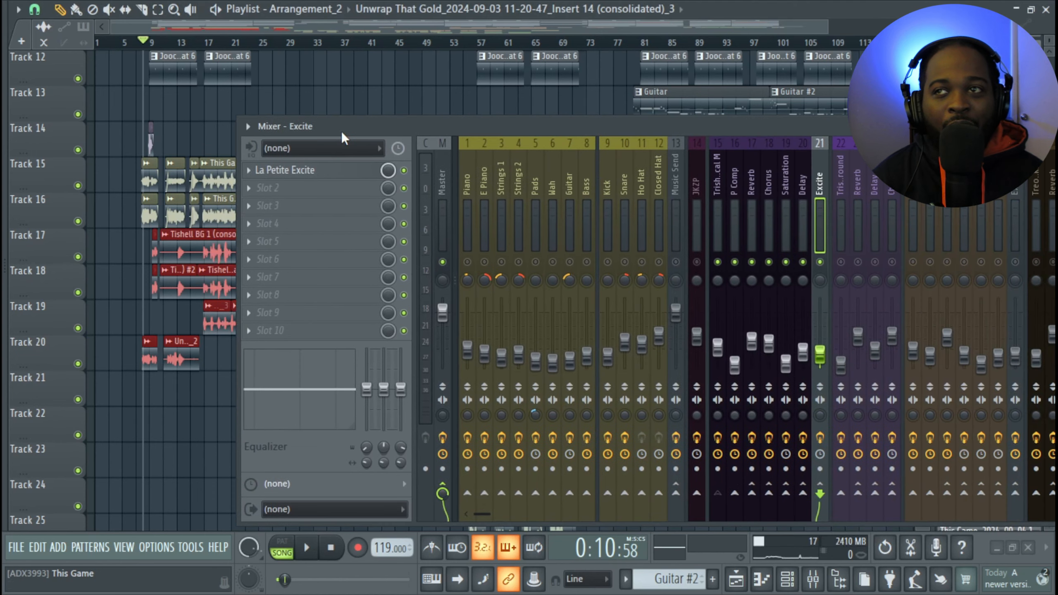
left_click(820, 261)
key("space")
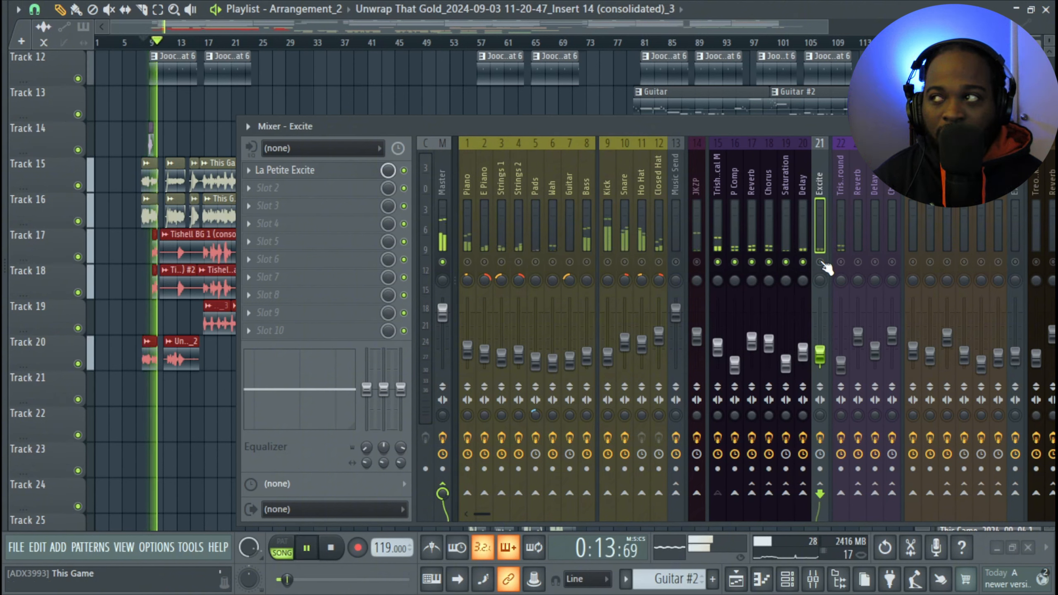
key("space")
left_click(821, 262)
key("space")
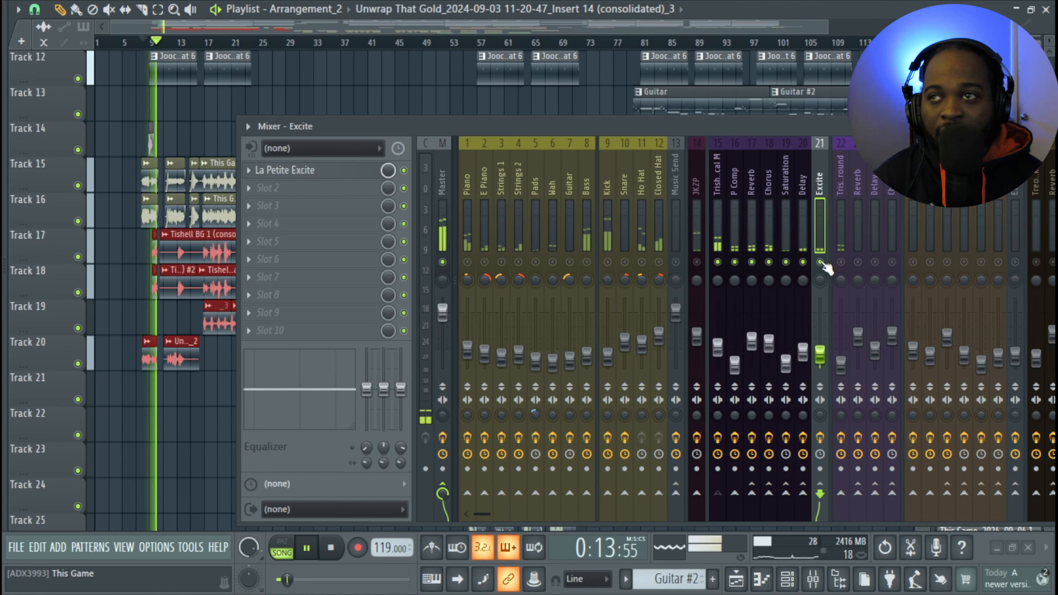
key("space")
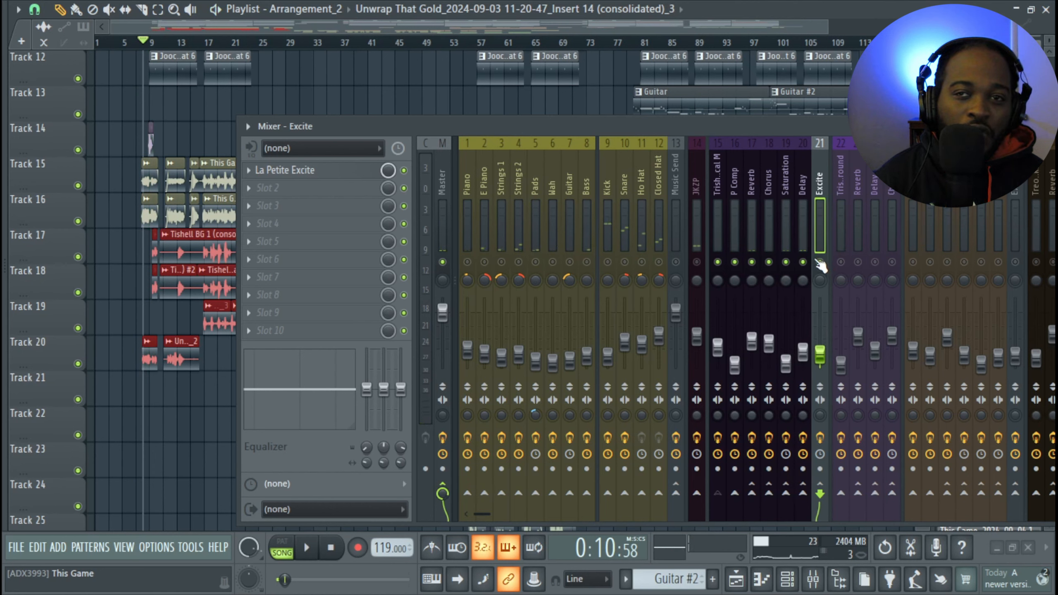
Unmute the background vocal track with its Reverb, Delay and Chorus tracks, and mute the main vocal and its P Comp track.
left_click_drag(738, 129, 520, 128)
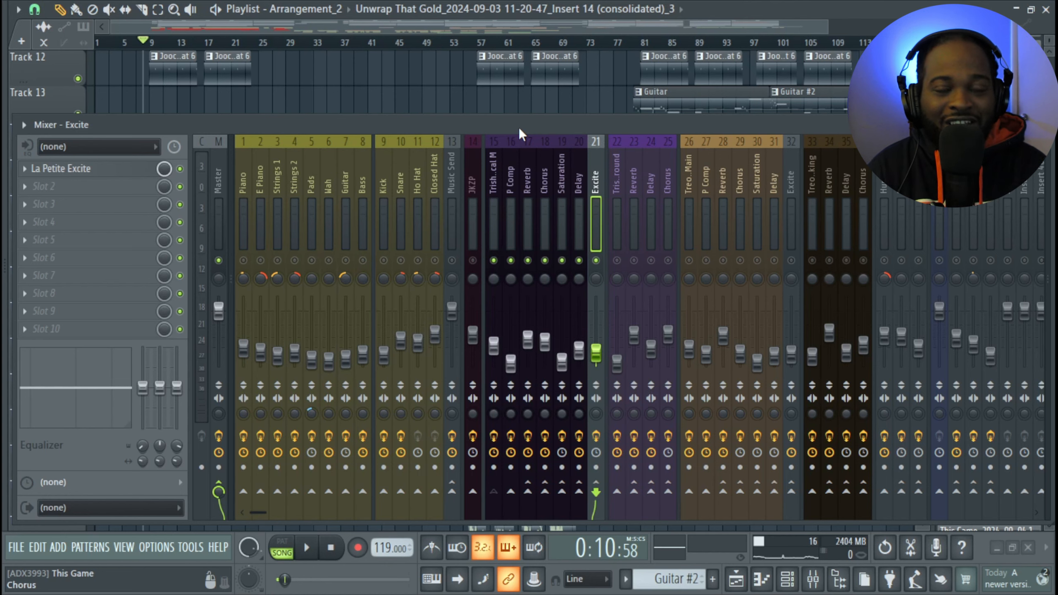
mouse_move(519, 128)
left_mouse_down()
mouse_move(554, 126)
mouse_move(521, 125)
left_mouse_up()
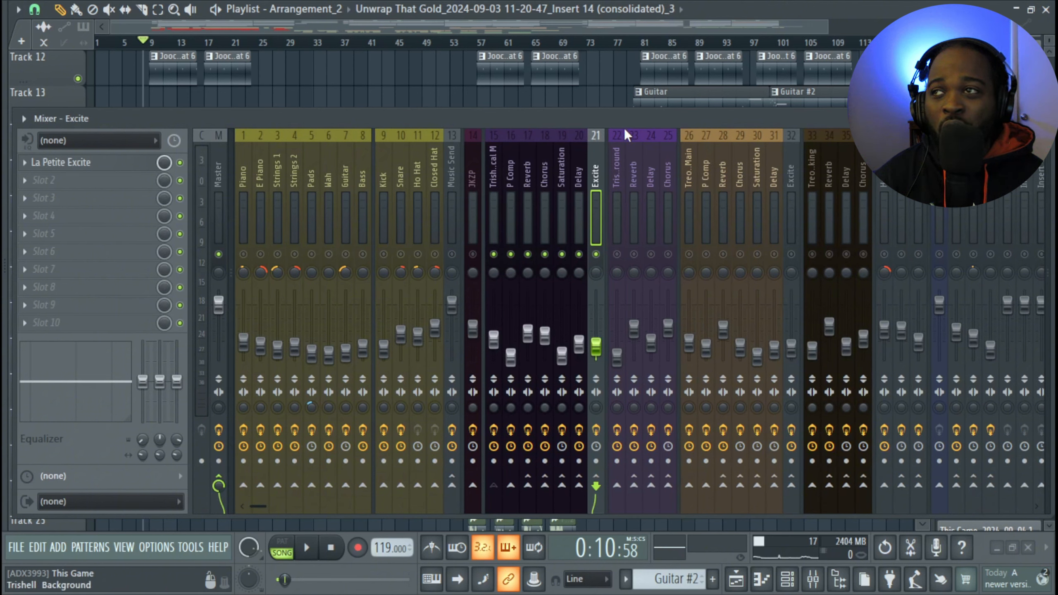
left_click(618, 254)
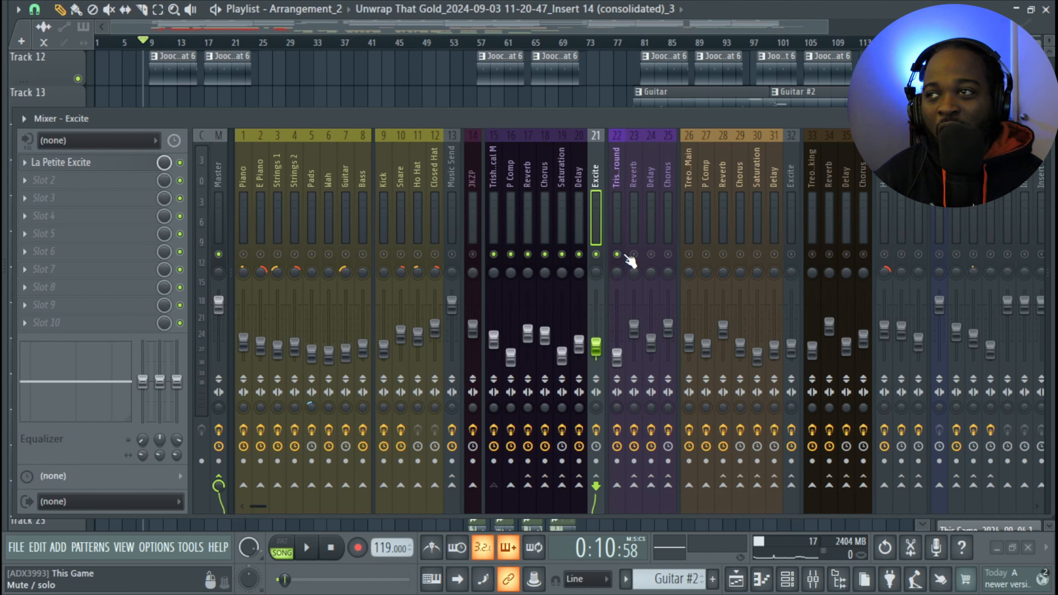
left_click(496, 254)
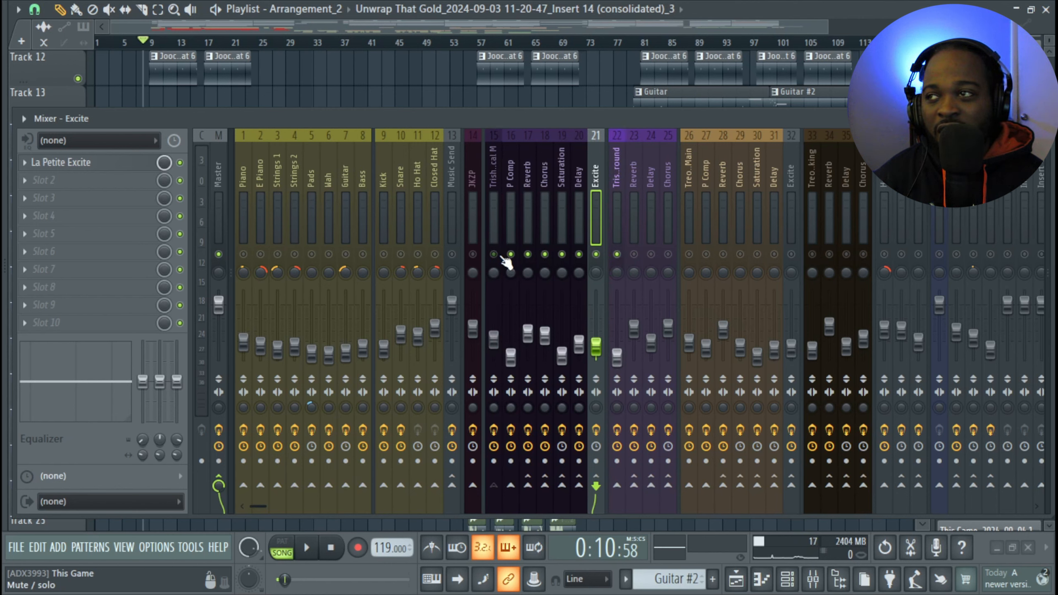
left_click(511, 255)
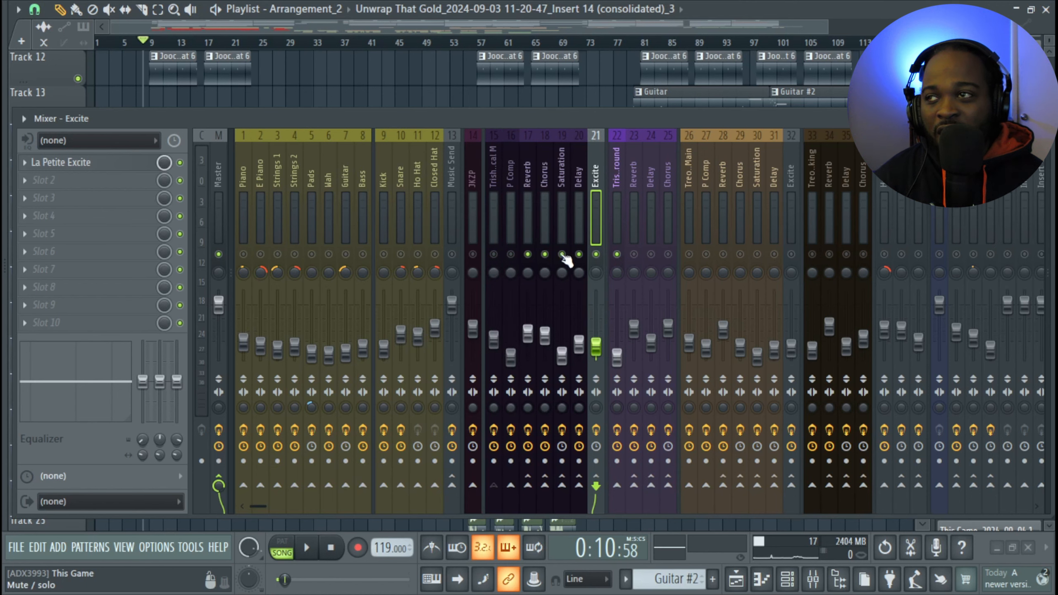
left_click(634, 255)
left_click(651, 254)
left_click(668, 254)
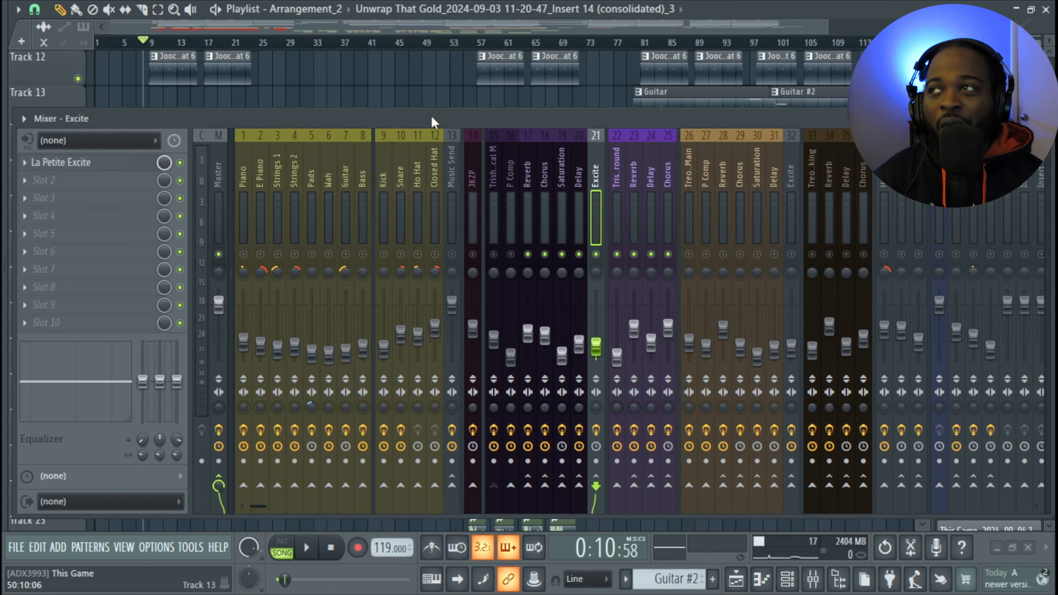
Move the mixer out of the way and inspect the pan and formant settings of the doubled background clips on Tracks 17 and 18.
left_click_drag(432, 119, 1057, 117)
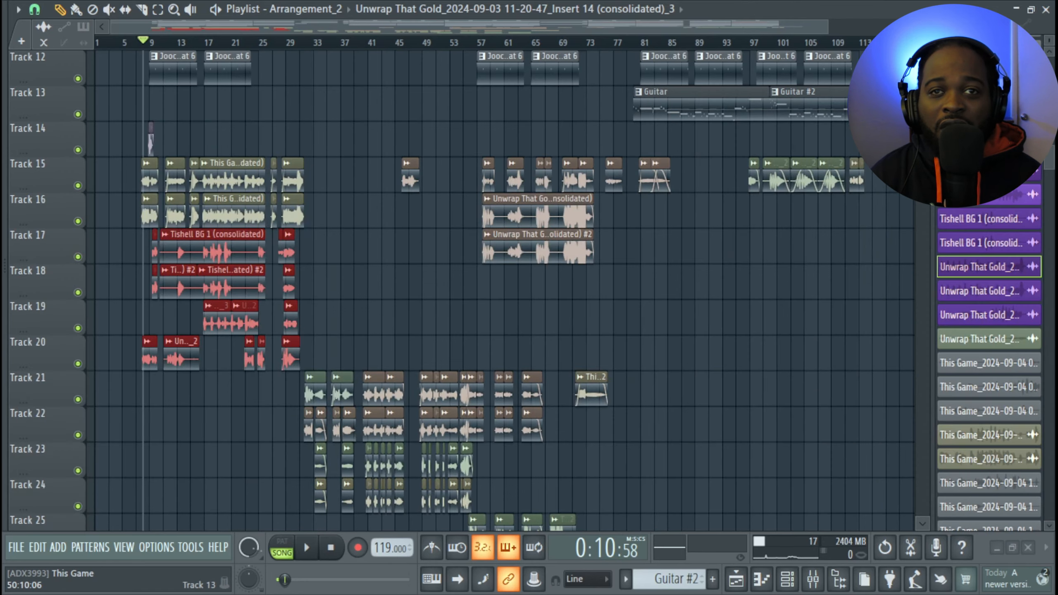
scroll(137, 260, "up", 10)
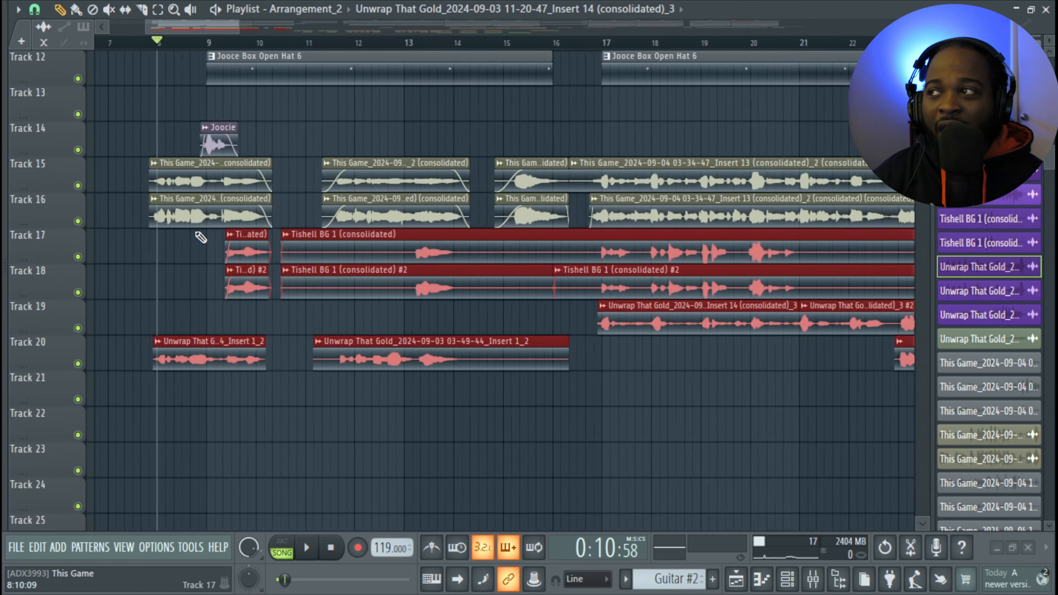
double_click(300, 252)
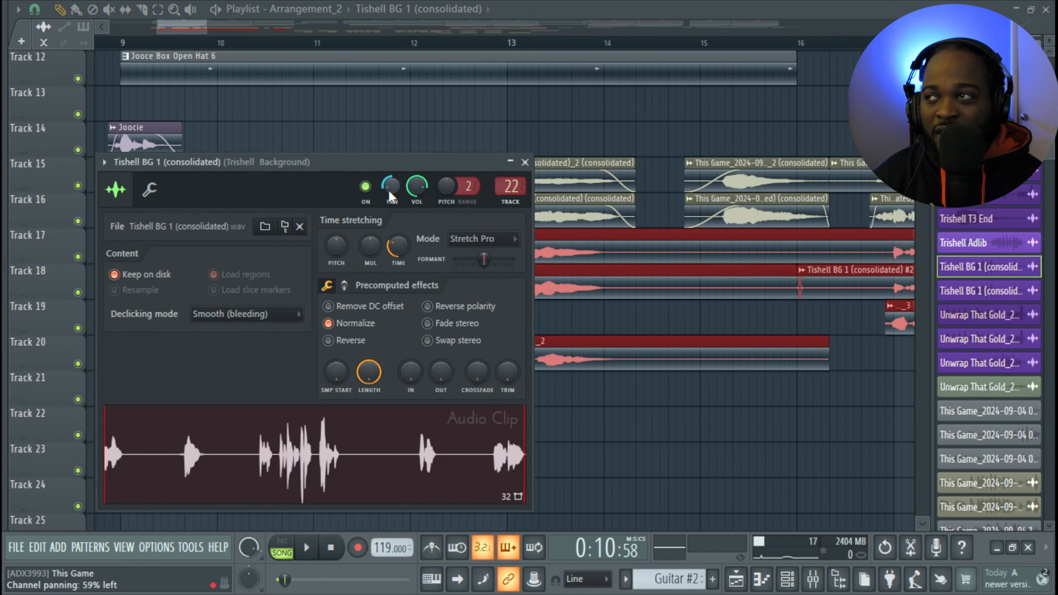
double_click(598, 291)
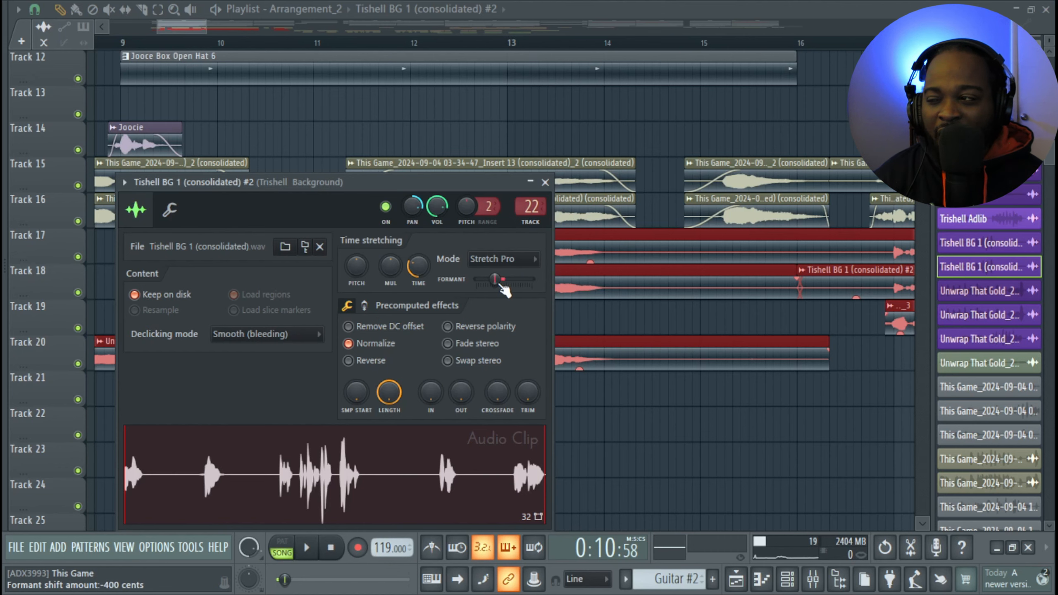
left_click(545, 183)
Inspect the formant setting of the first background vocal clip on Track 20 and close its window.
scroll(462, 347, "left", 3)
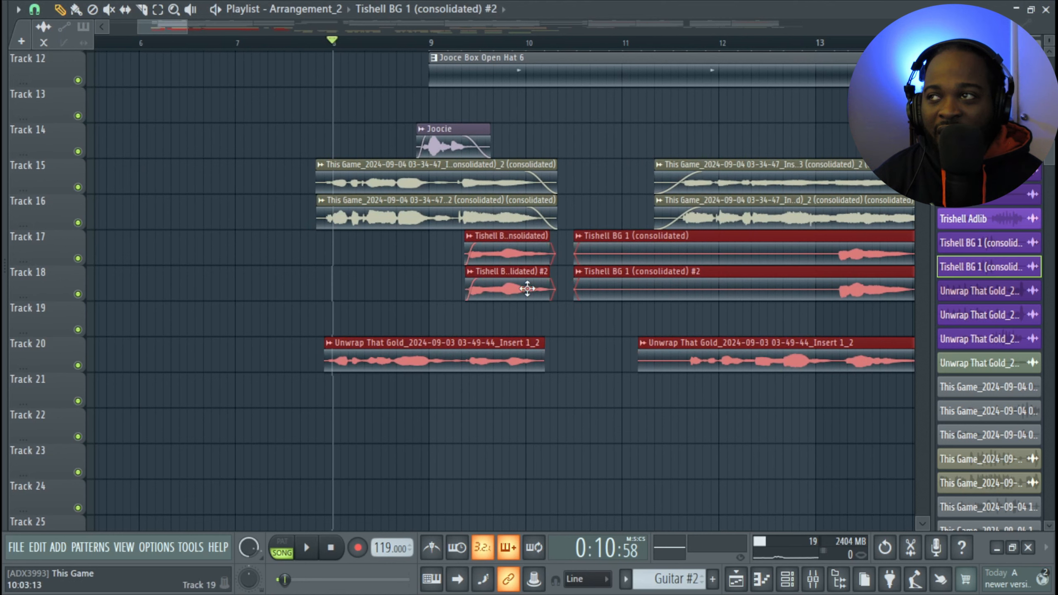
double_click(441, 353)
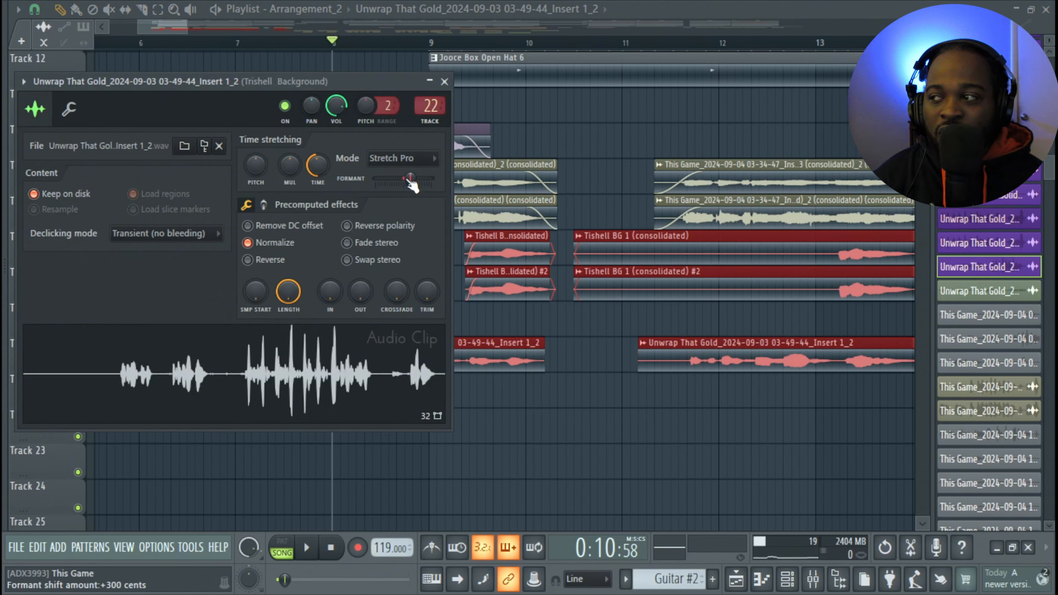
left_click(444, 82)
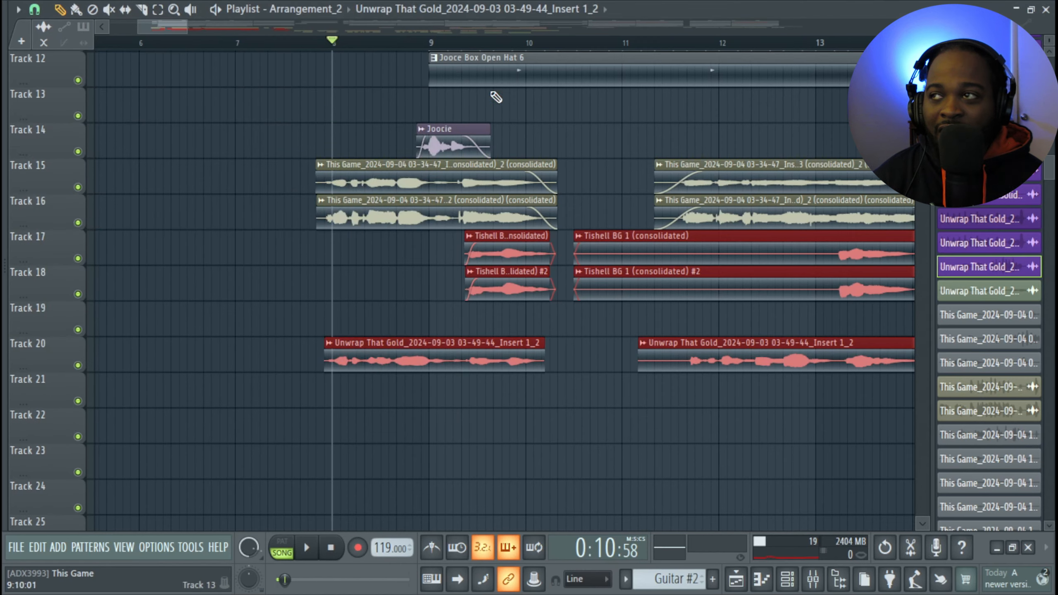
Play the song twice from around bar 8 to listen to the background vocals, stopping playback after each pass.
key("space")
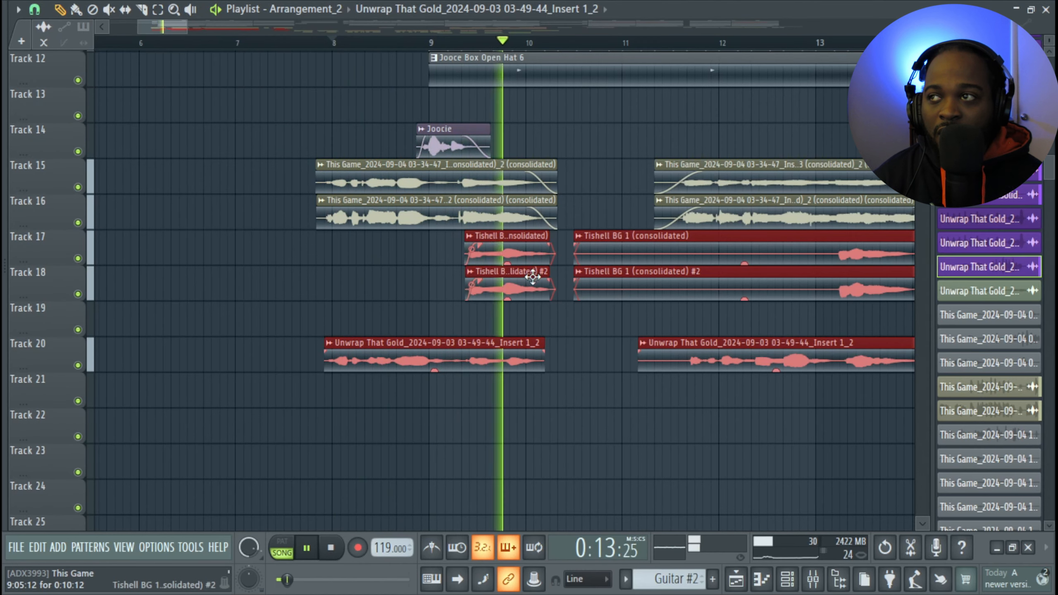
scroll(534, 284, "down", 8)
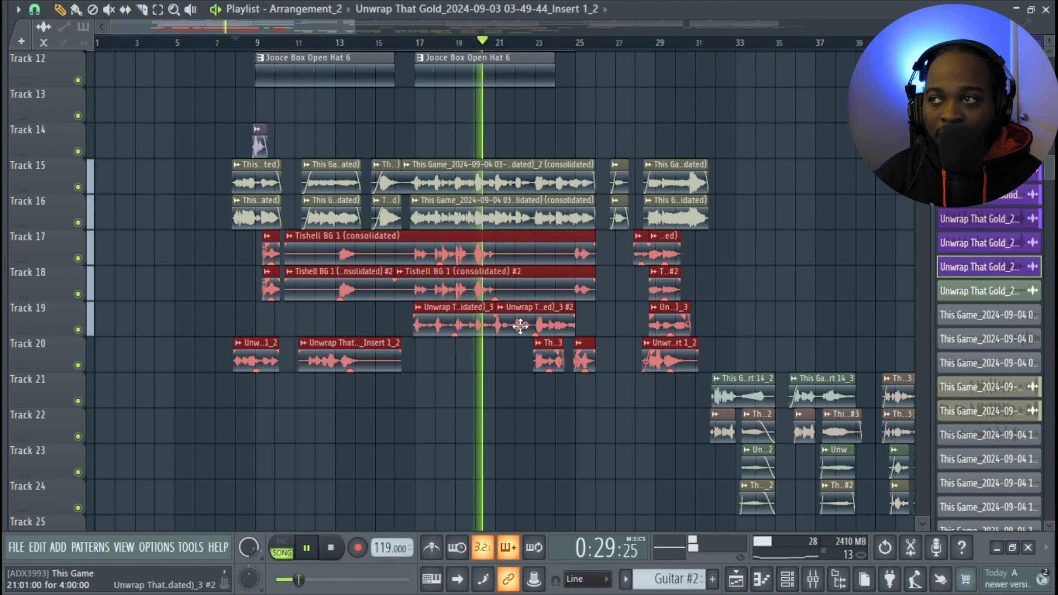
key("space")
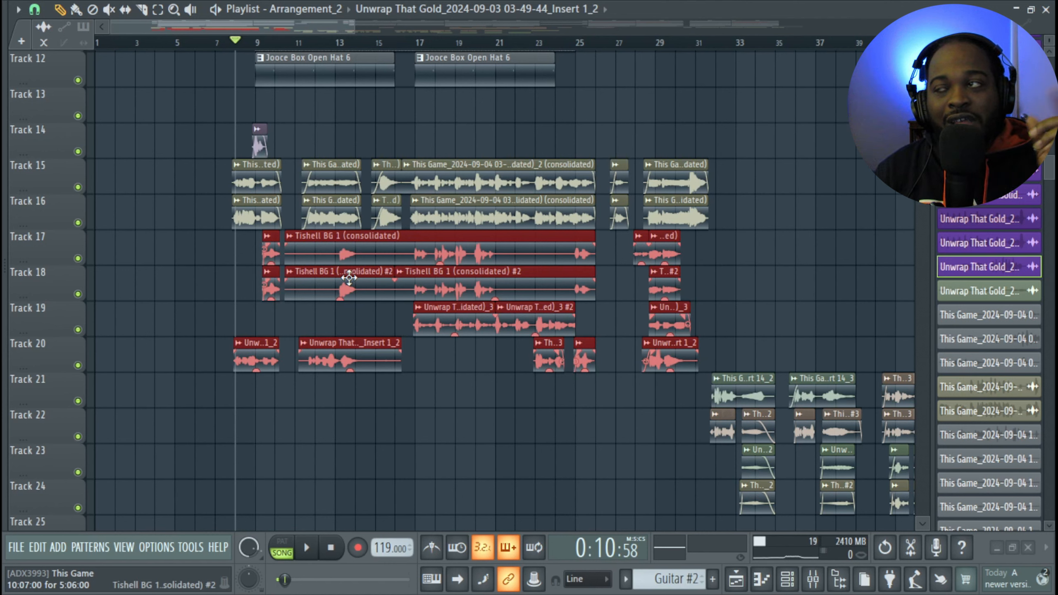
key("space")
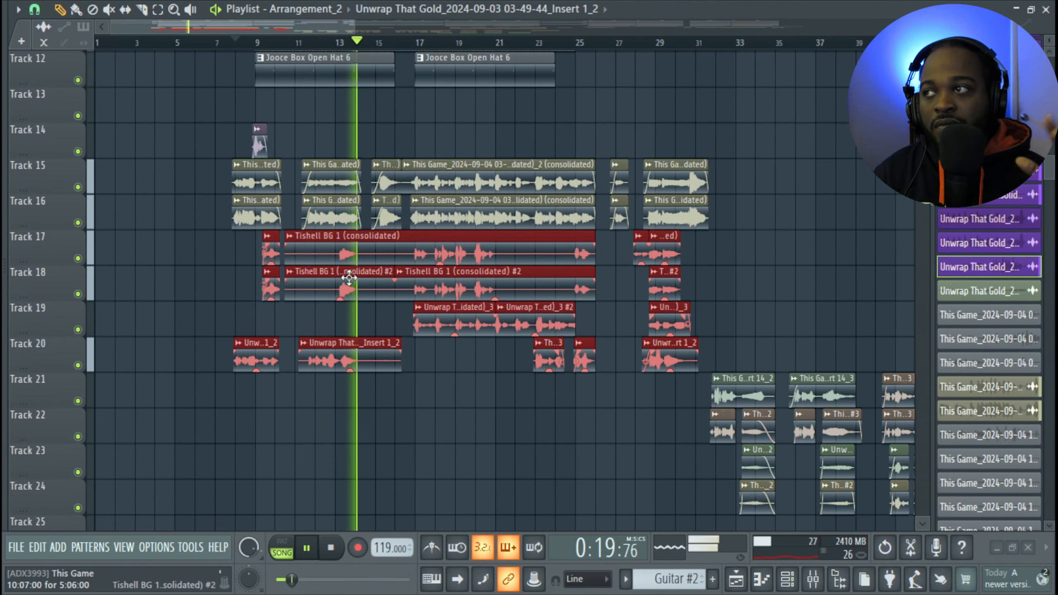
key("space")
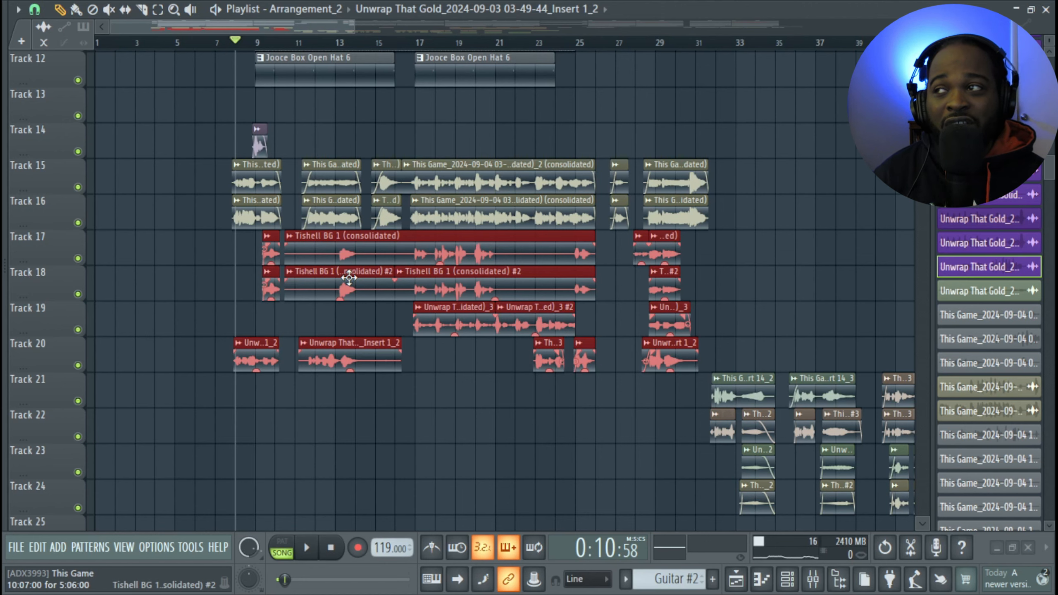
Examine the Track 20 background vocal clips up close against the vocal clips on Tracks 15 and 16.
scroll(276, 390, "up", 5)
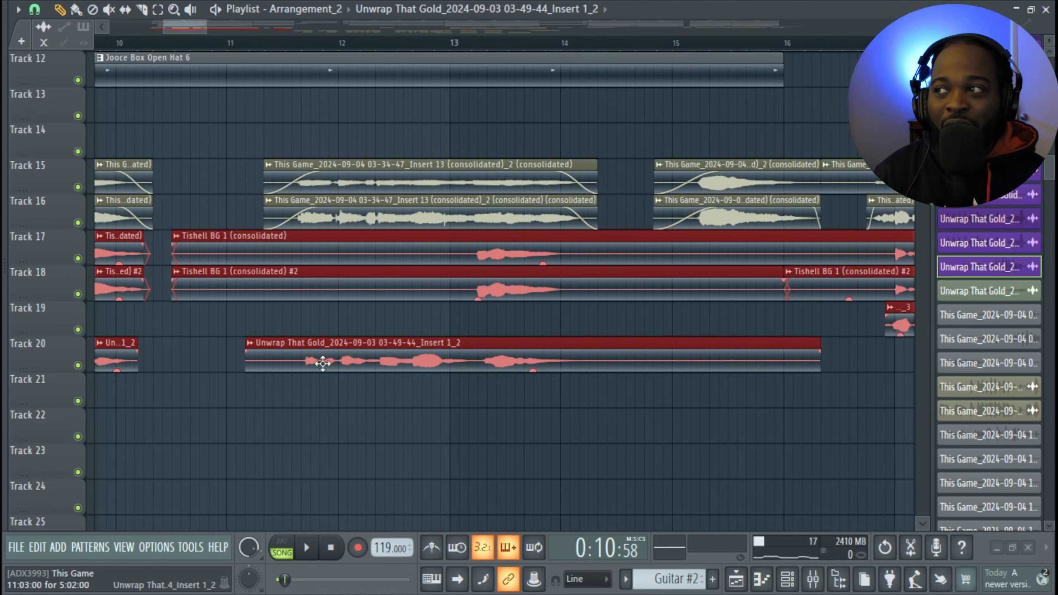
scroll(323, 364, "up", 4)
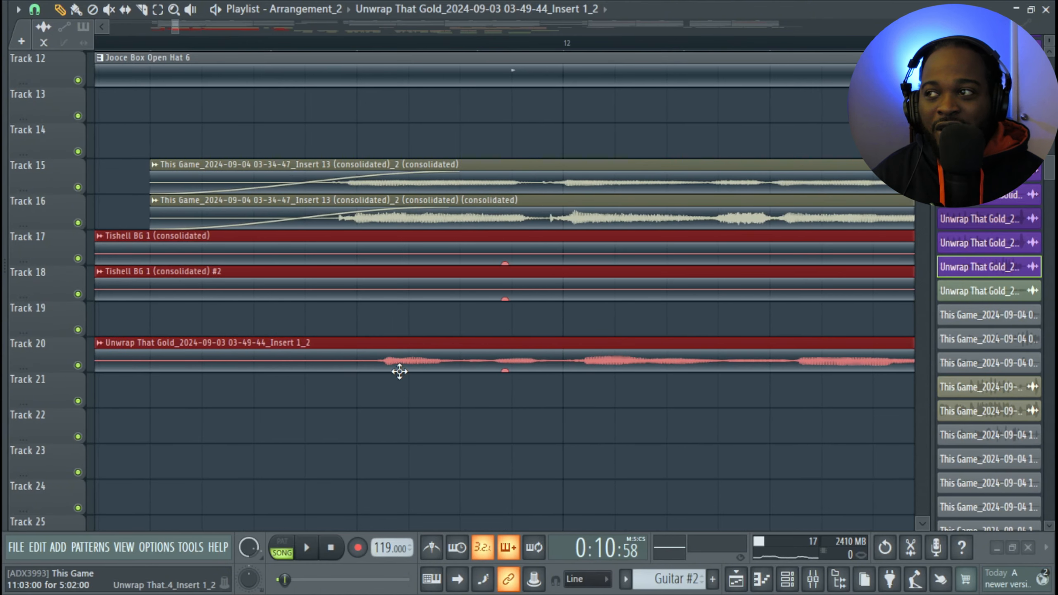
scroll(654, 421, "down", 5)
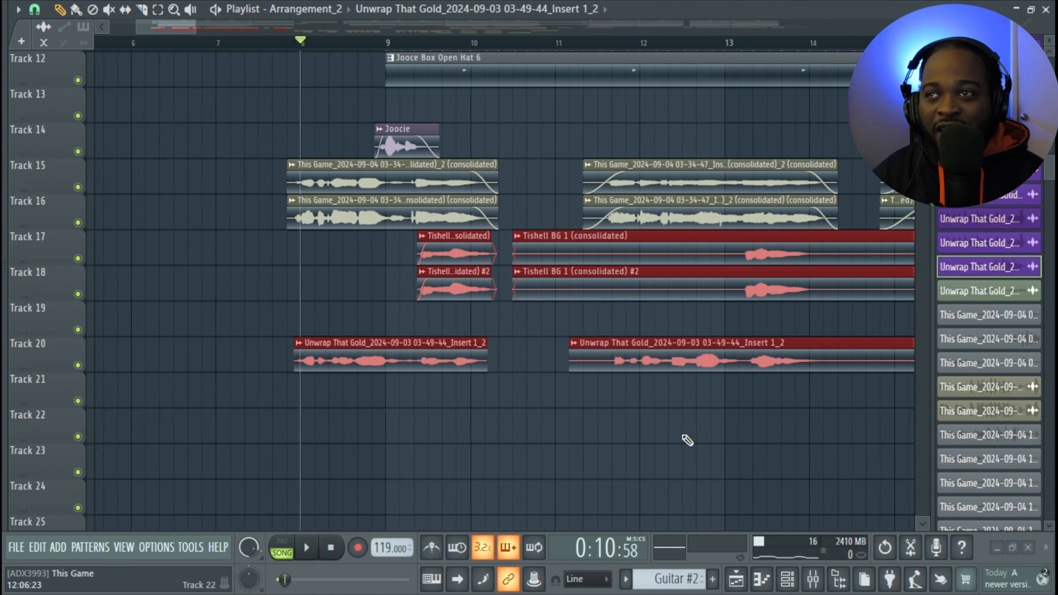
left_click_drag(685, 424, 623, 420)
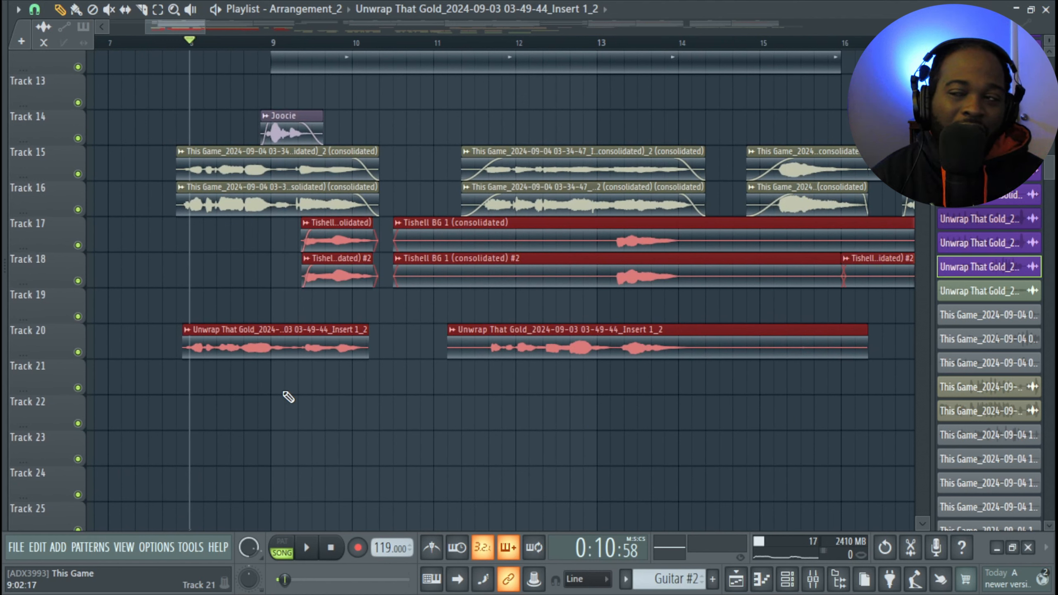
scroll(366, 414, "down", 5)
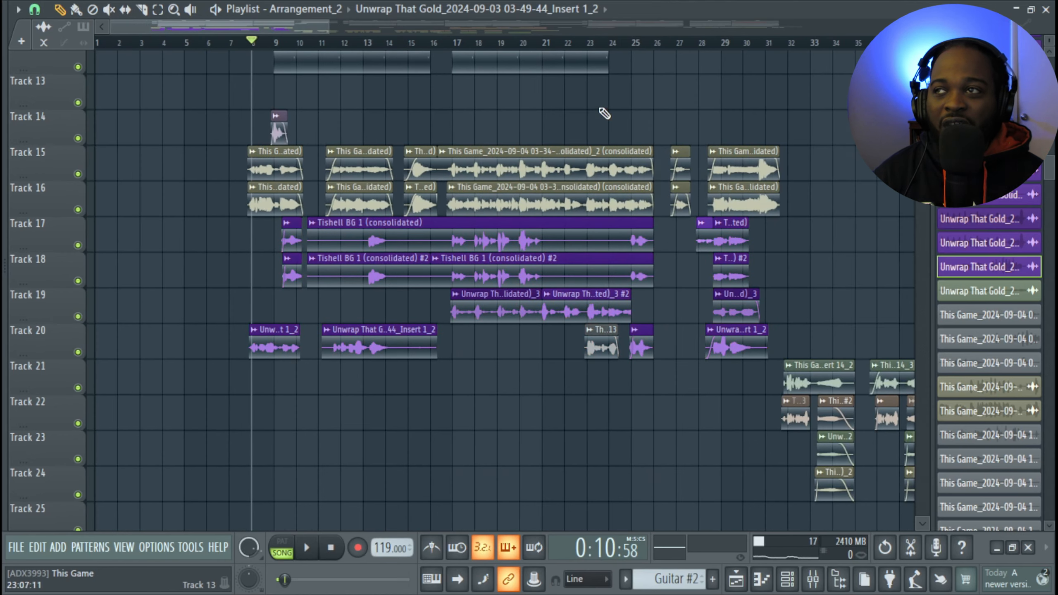
Bring back the mixer, place it beside the playlist clips and inspect the background vocal track's Pitcher plugin.
key("F9")
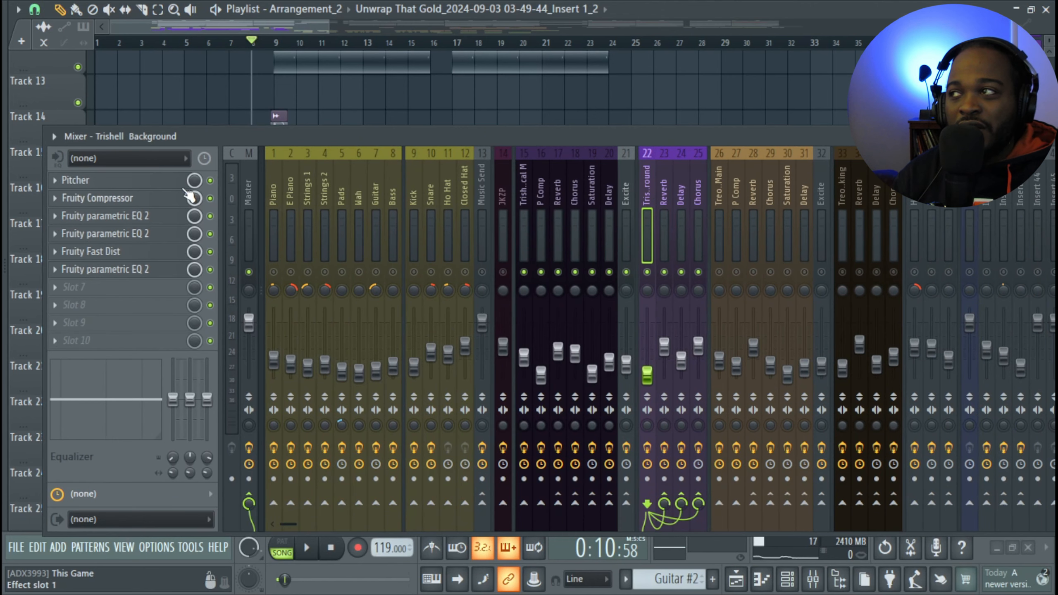
left_click_drag(355, 138, 686, 149)
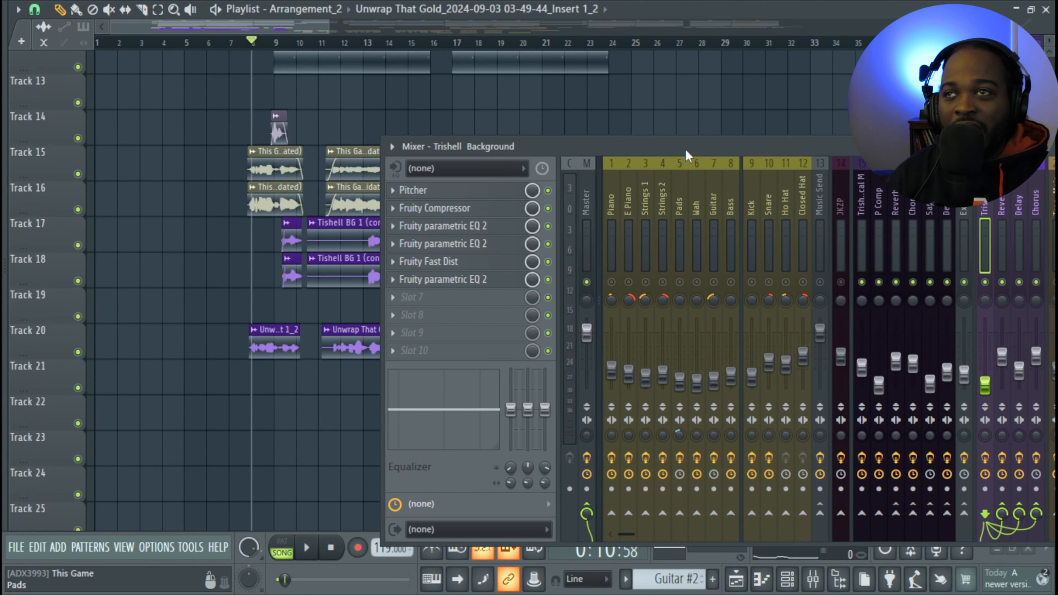
left_click(479, 192)
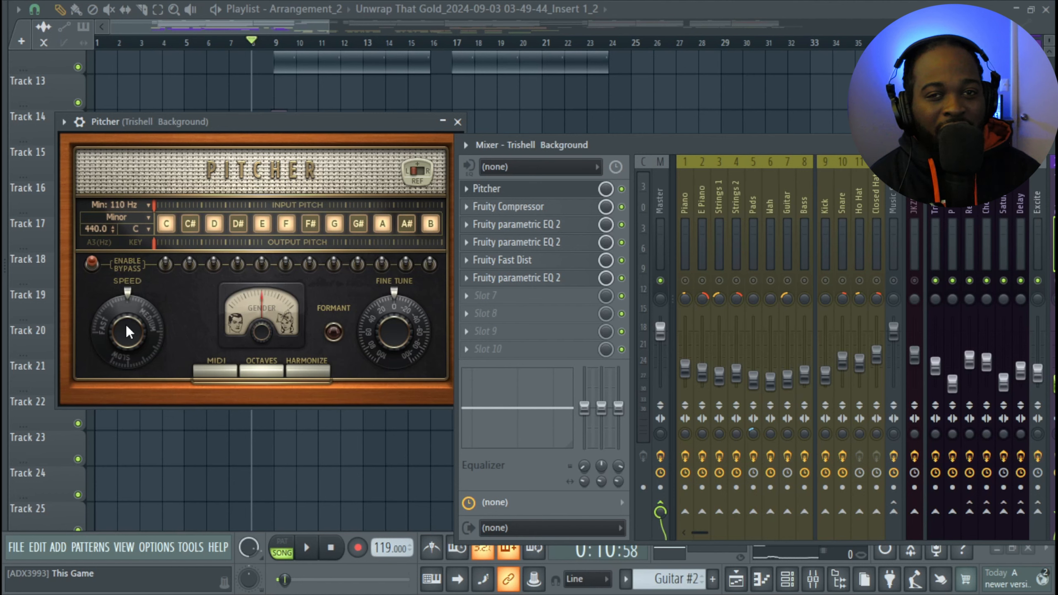
Inspect the background vocal's Fruity Compressor threshold, ratio, gain, attack, release and type settings, and close its window.
left_click(502, 206)
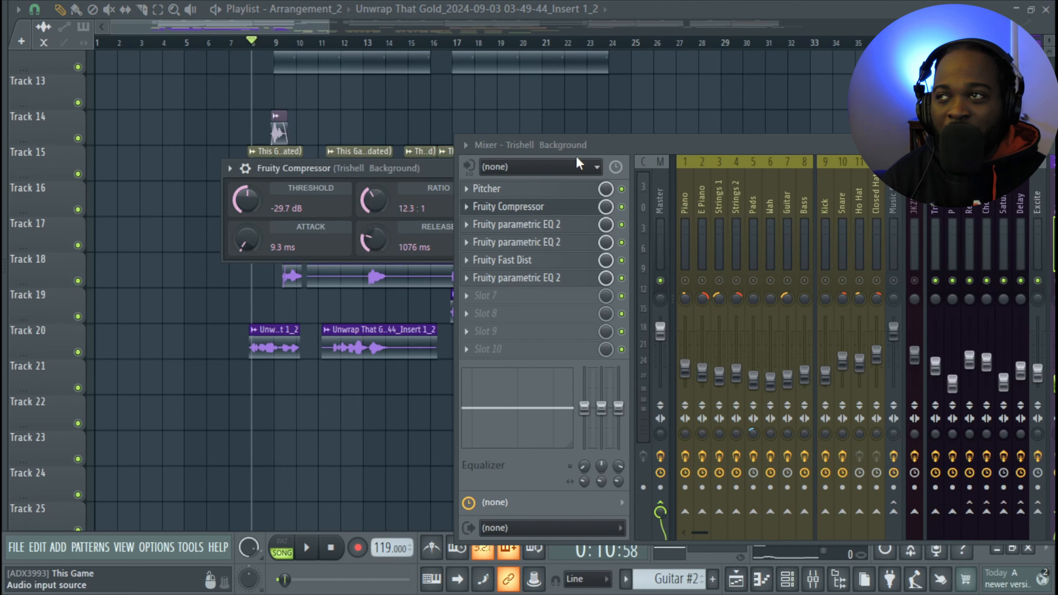
left_click_drag(584, 147, 774, 147)
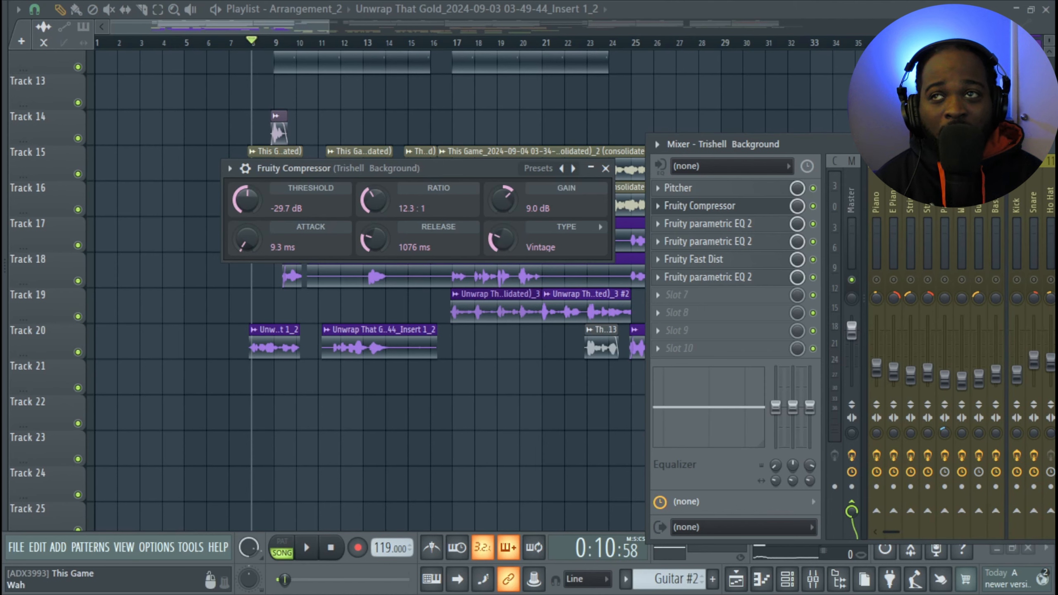
left_click_drag(752, 144, 700, 145)
left_click(651, 209)
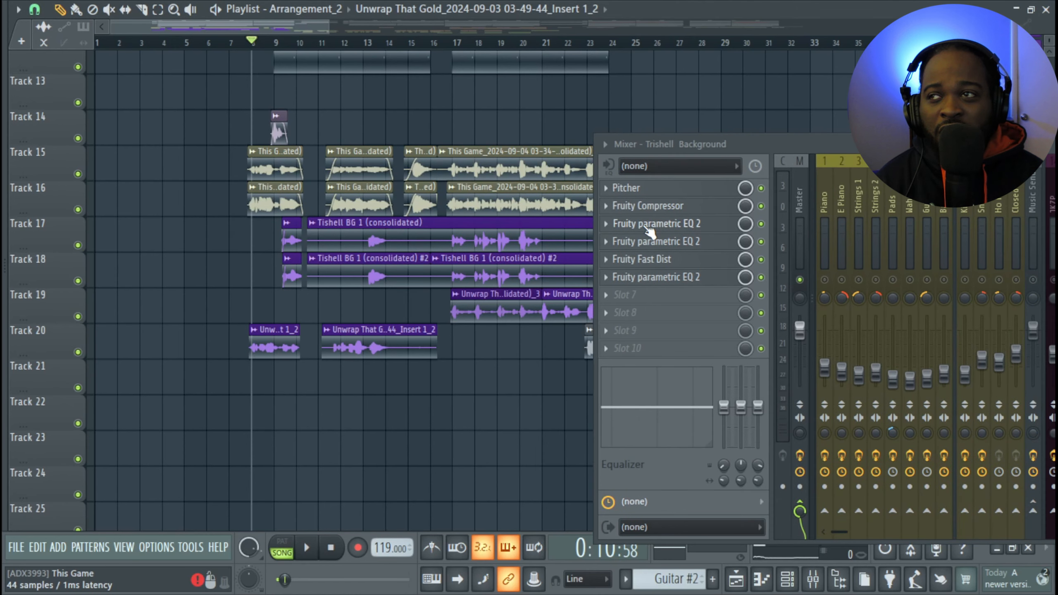
Inspect the curves of the background vocal's first two Fruity parametric EQ 2 plugins and close both windows.
left_click(650, 226)
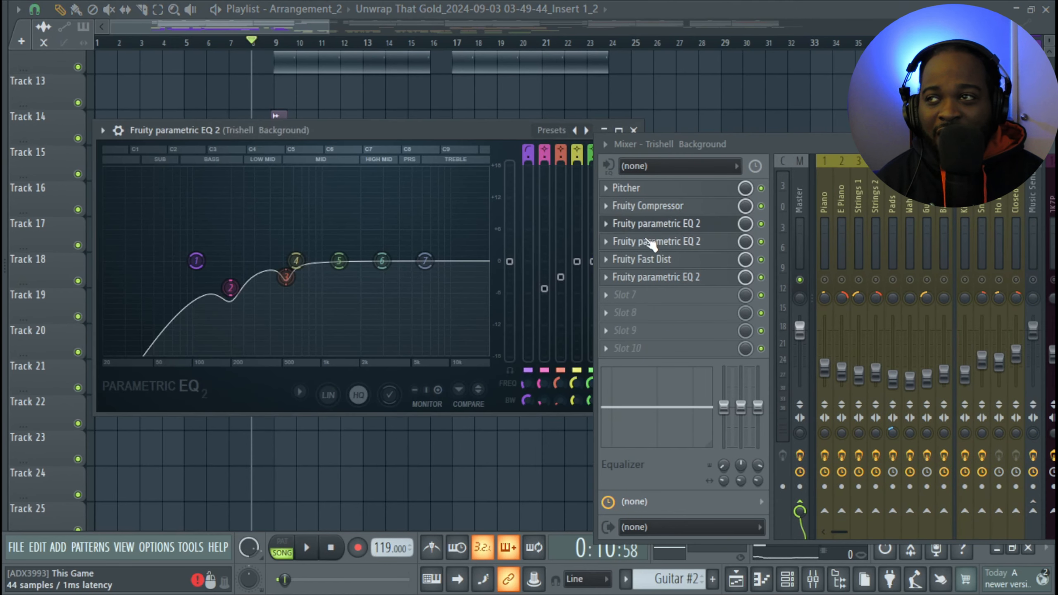
left_click(682, 246)
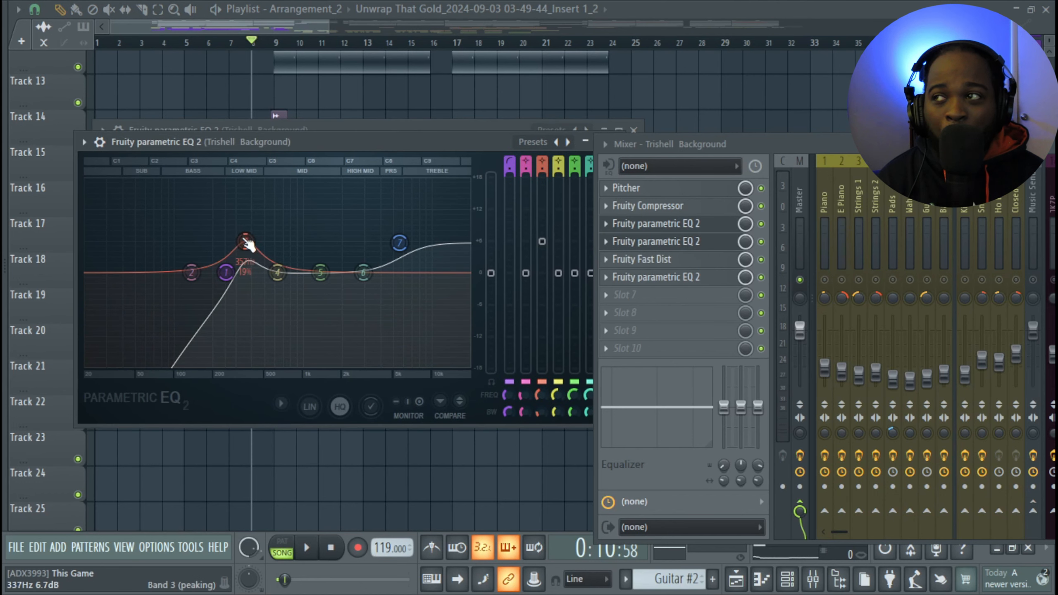
left_click(664, 241)
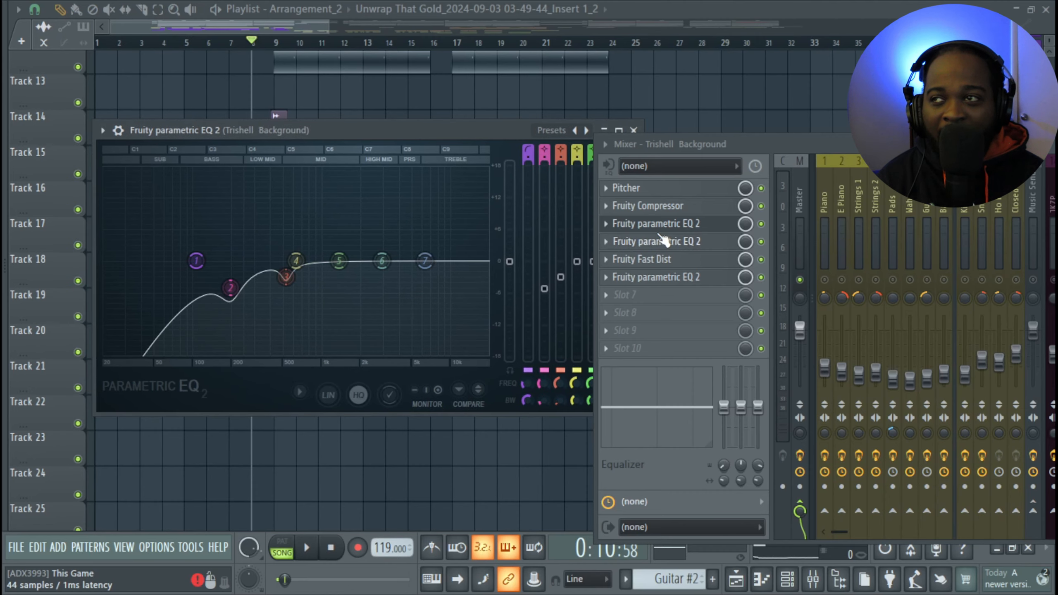
left_click(664, 227)
Inspect the background vocal's Fruity Fast Dist settings and its last Fruity parametric EQ 2 curve, and close both windows.
left_click(658, 263)
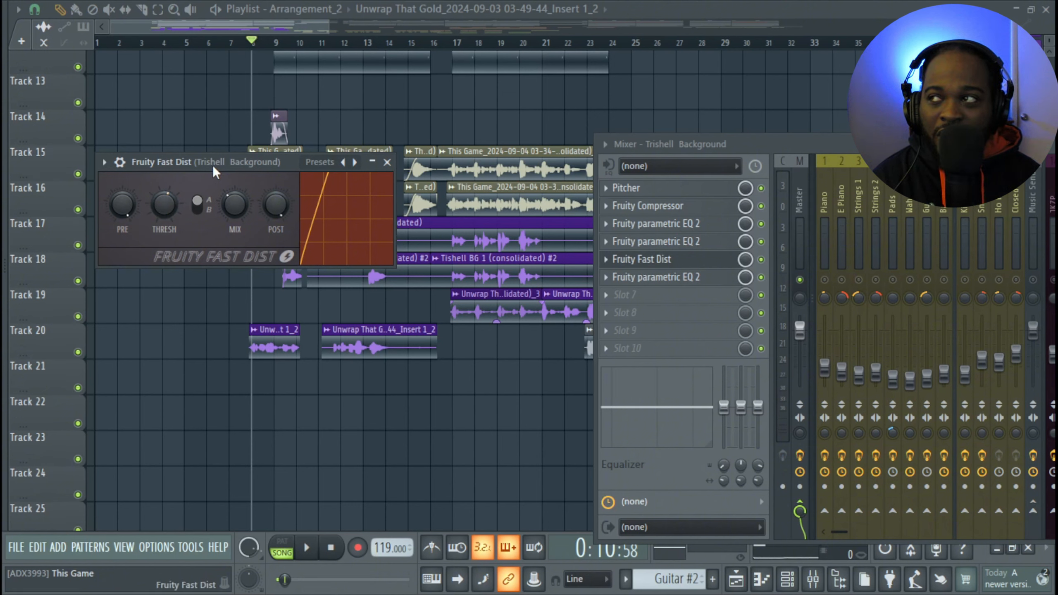
left_click(648, 277)
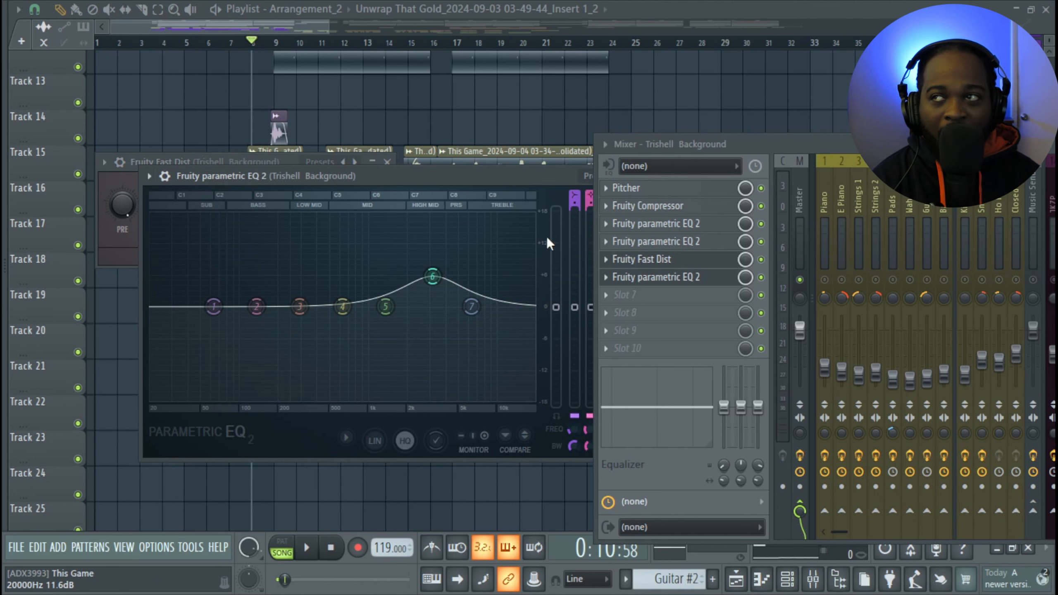
left_click(643, 259)
left_click(653, 279)
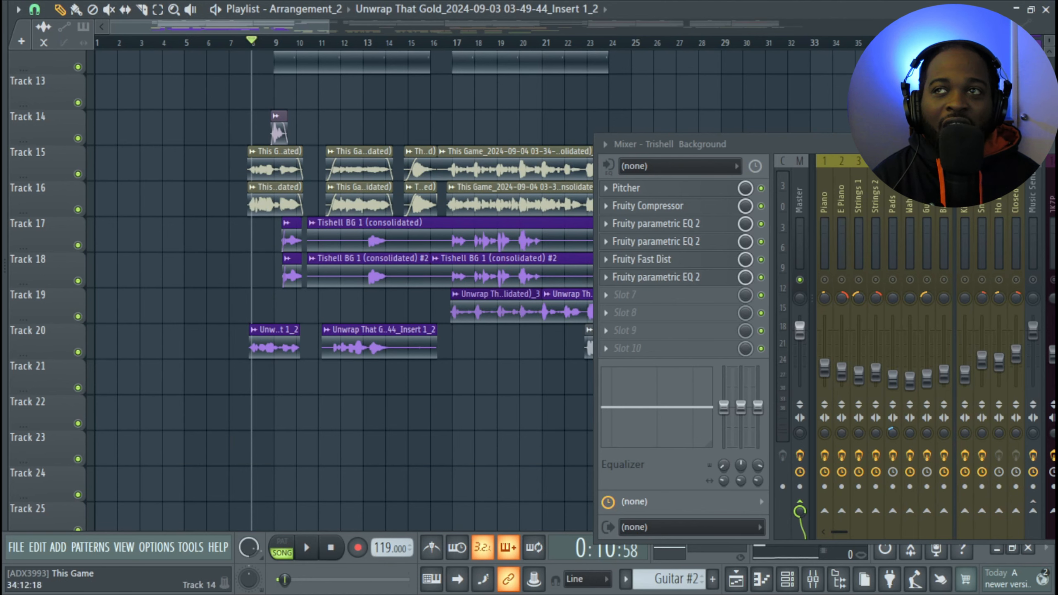
Move the mixer to reveal the background vocal sends and inspect the Reverb send's Fruity Reeverb 2 and Fruity parametric EQ 2.
left_click_drag(849, 146, 532, 113)
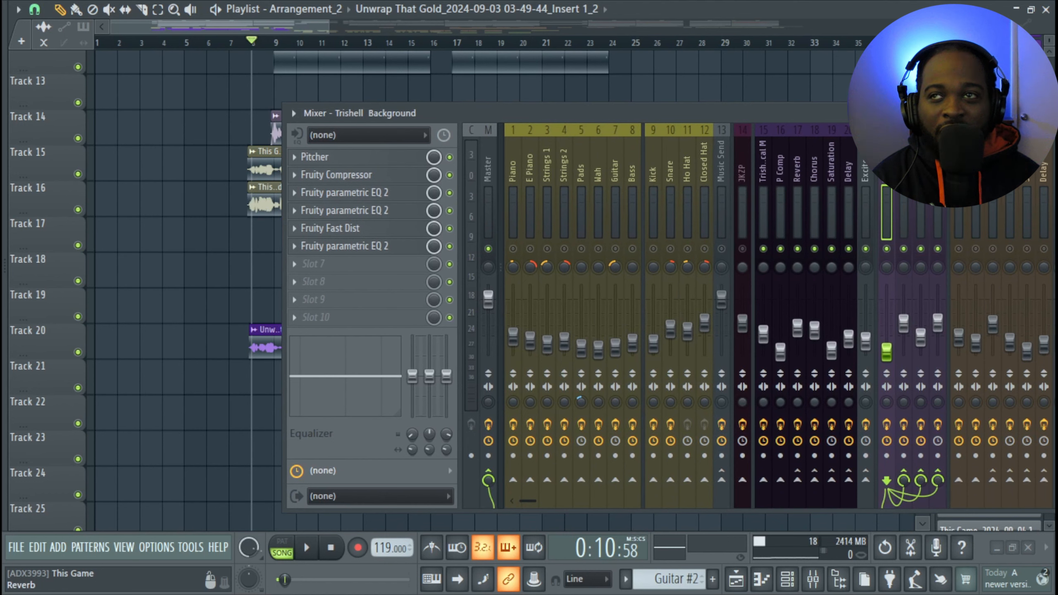
left_click(904, 167)
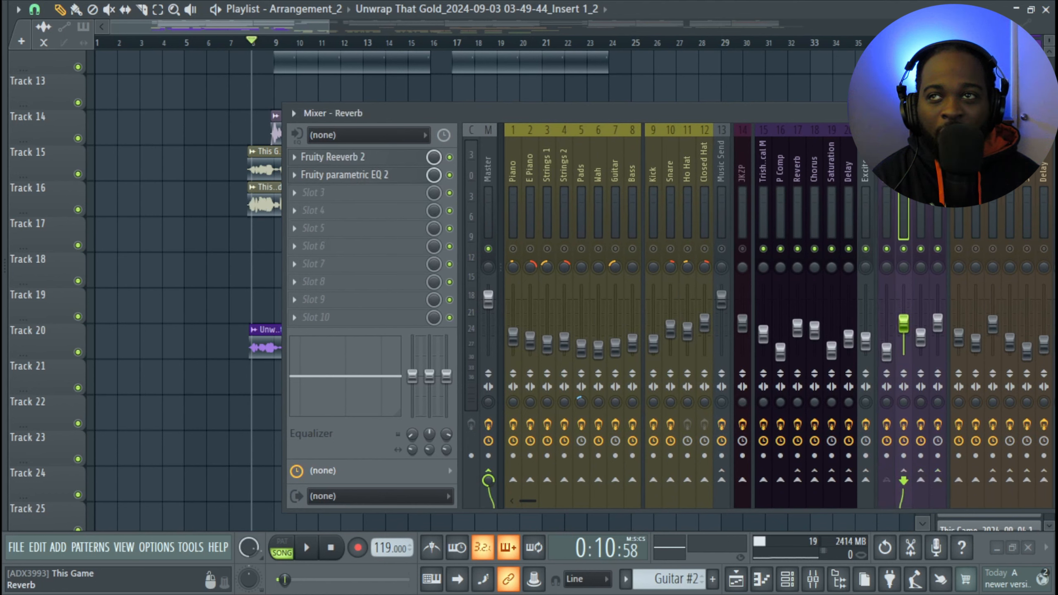
left_click(368, 160)
left_click(368, 160)
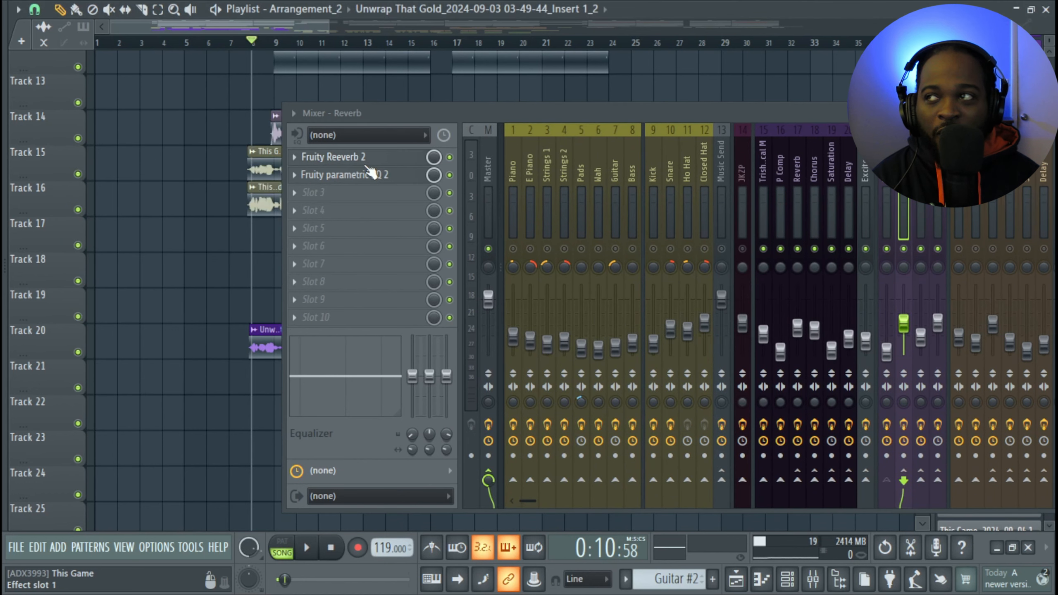
left_click(376, 163)
left_click(375, 175)
Review the effects chains on the background vocal's Delay and Chorus send tracks.
mouse_move(477, 117)
left_mouse_down()
mouse_move(728, 116)
mouse_move(434, 86)
mouse_move(471, 100)
left_mouse_up()
left_click(615, 162)
left_click(606, 175)
left_click(868, 196)
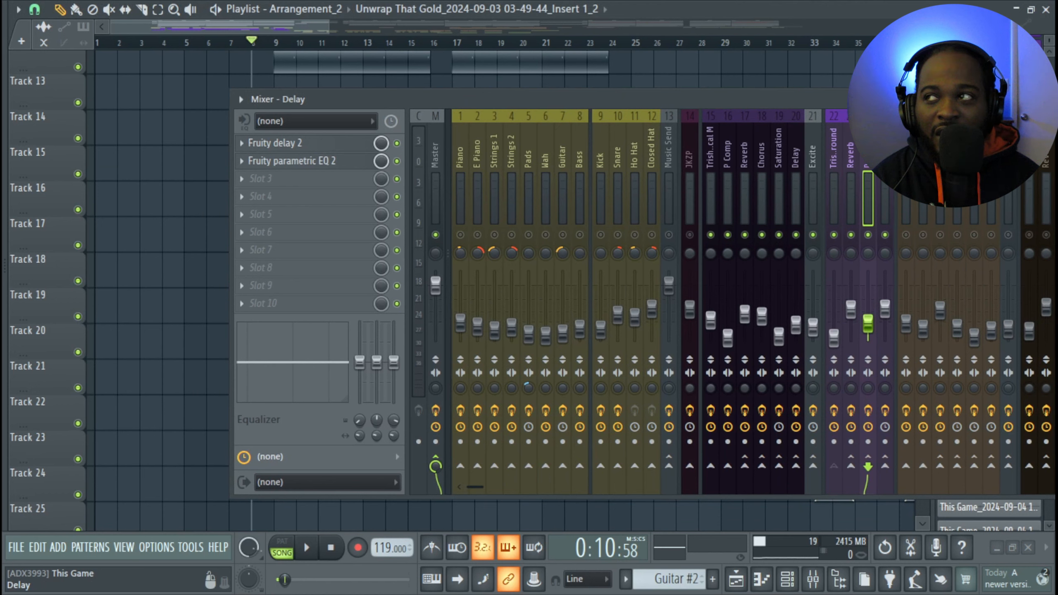
left_click(885, 158)
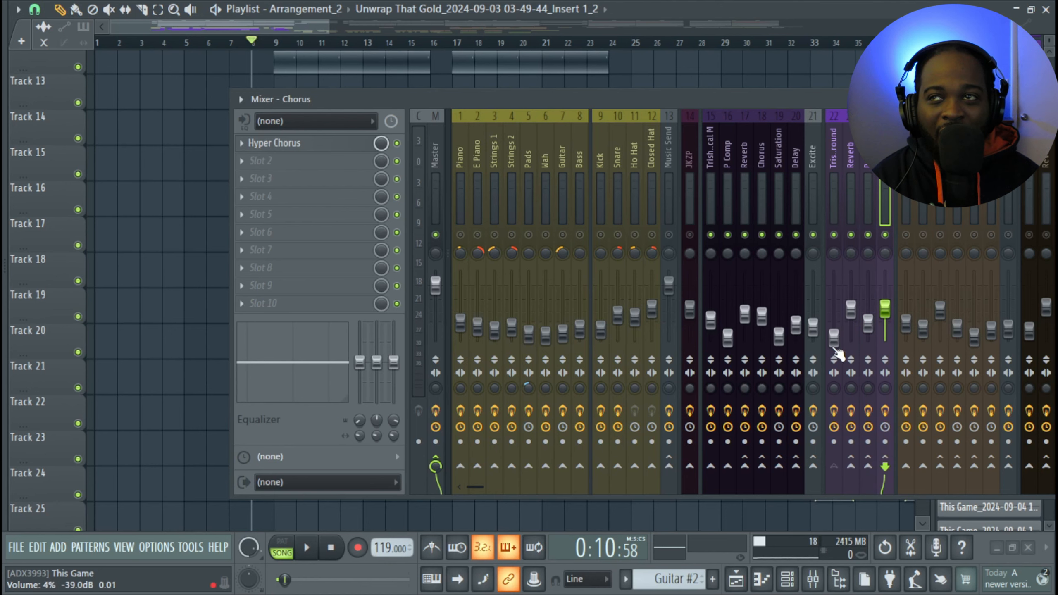
Bring the instrument tracks back in with the main background vocal track muted, and hide the mixer.
left_click_drag(783, 99, 819, 101)
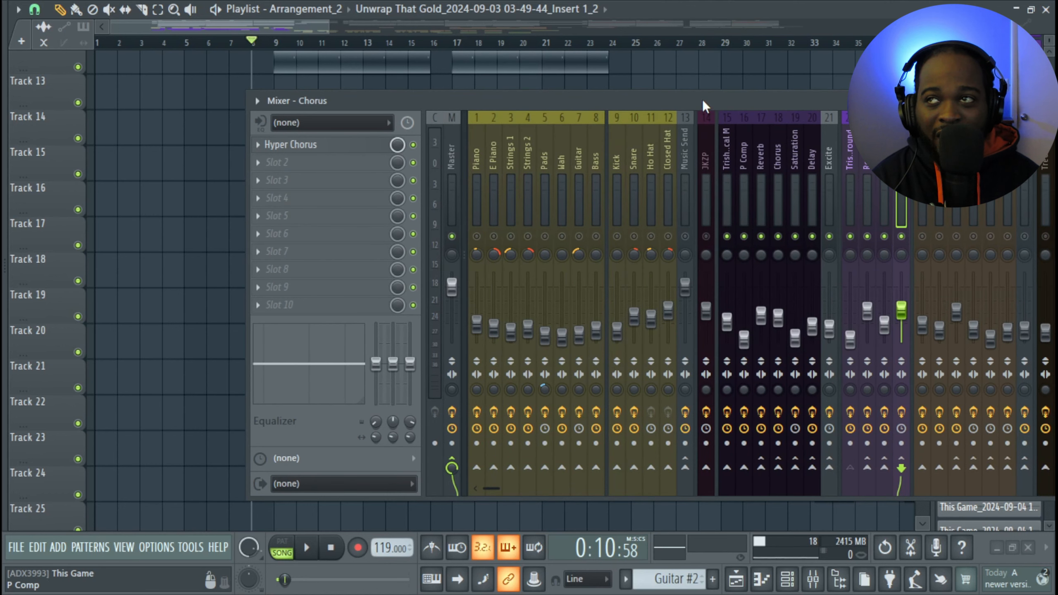
left_click_drag(703, 99, 805, 128)
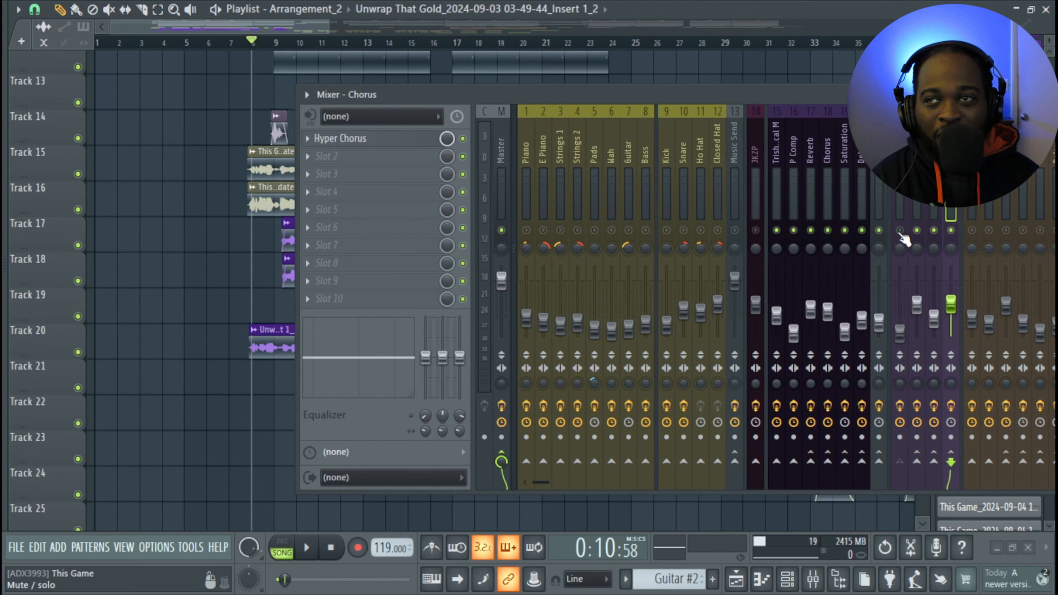
right_click(777, 230)
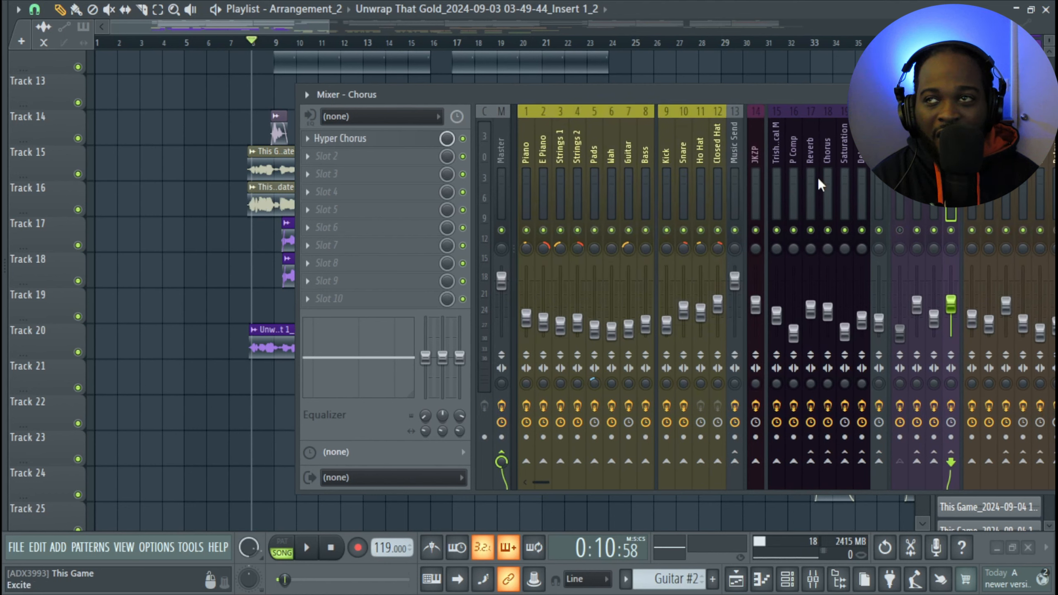
key("F9")
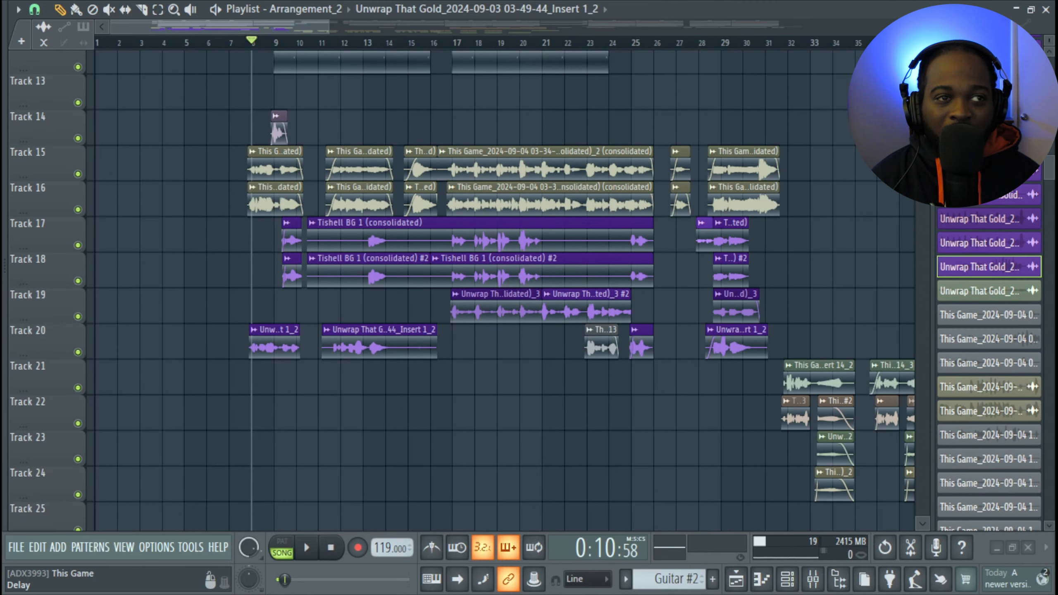
Play the vocal section from bar 8 twice to compare how the background vocals sit in the mix.
key("space")
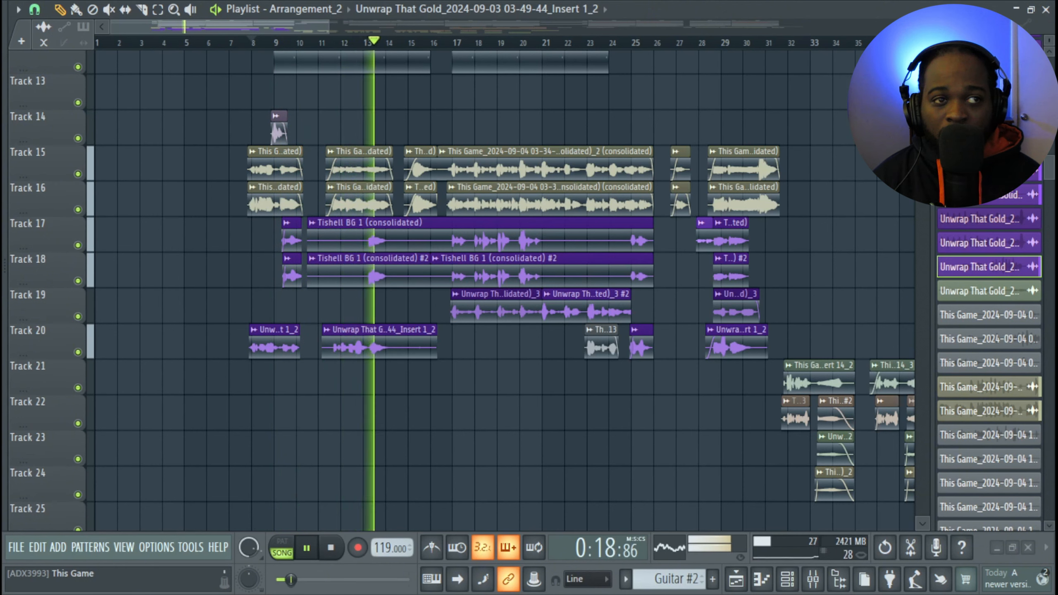
key("space")
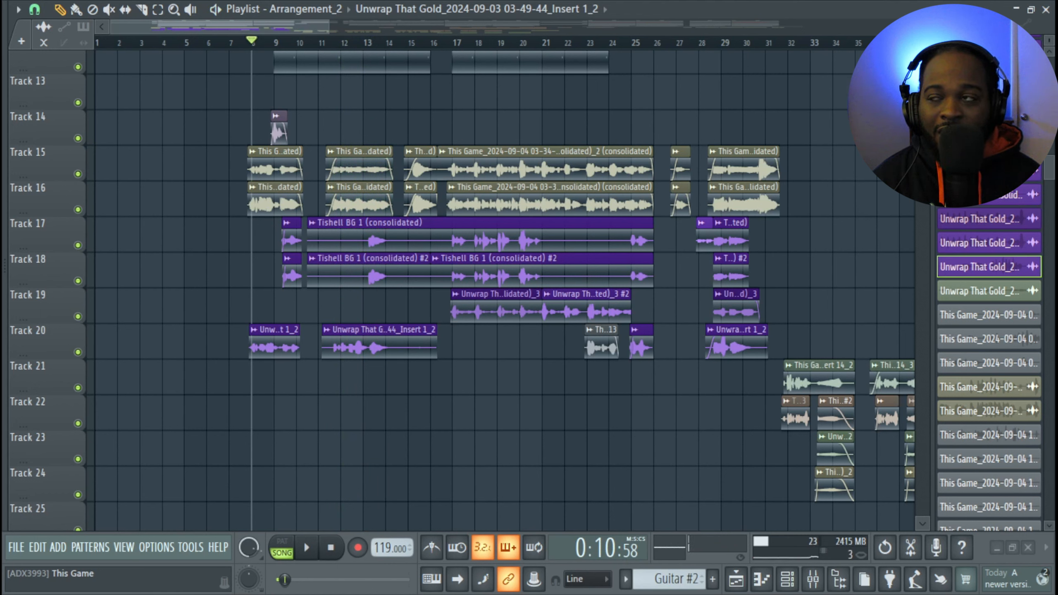
key("space")
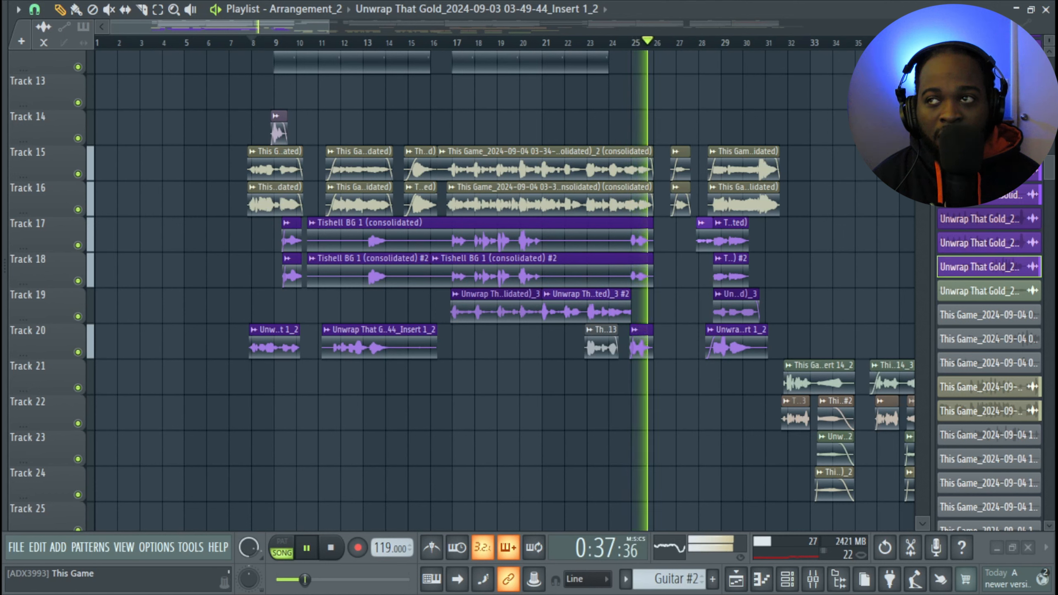
key("space")
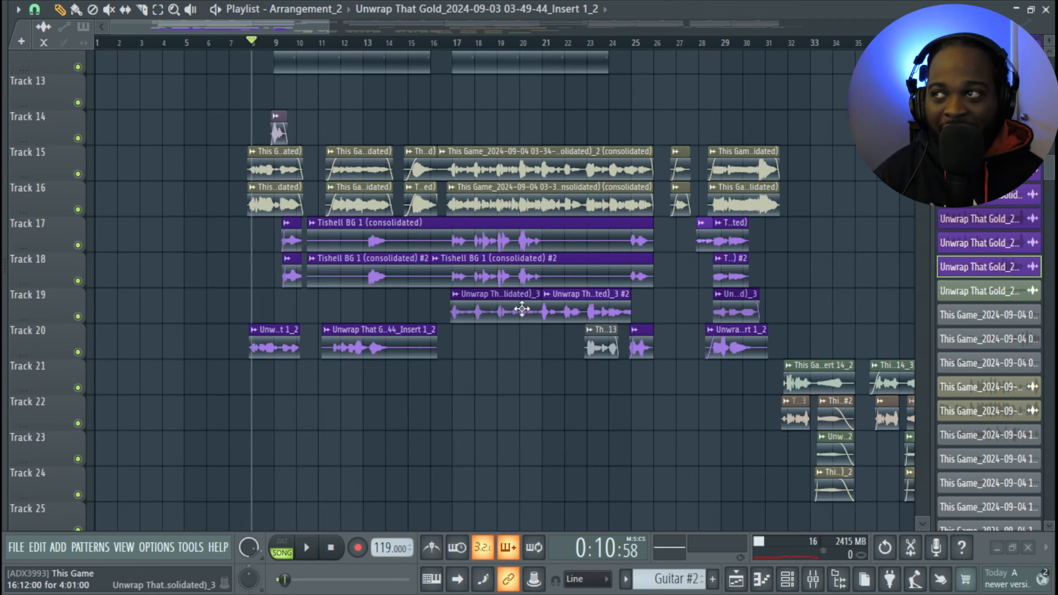
Highlight the stacked vocal clips on Tracks 21 to 24 between about bars 31 and 57, and clear the selection.
scroll(522, 308, "down", 3)
left_click_drag(553, 306, 395, 281)
left_click_drag(405, 190, 665, 436)
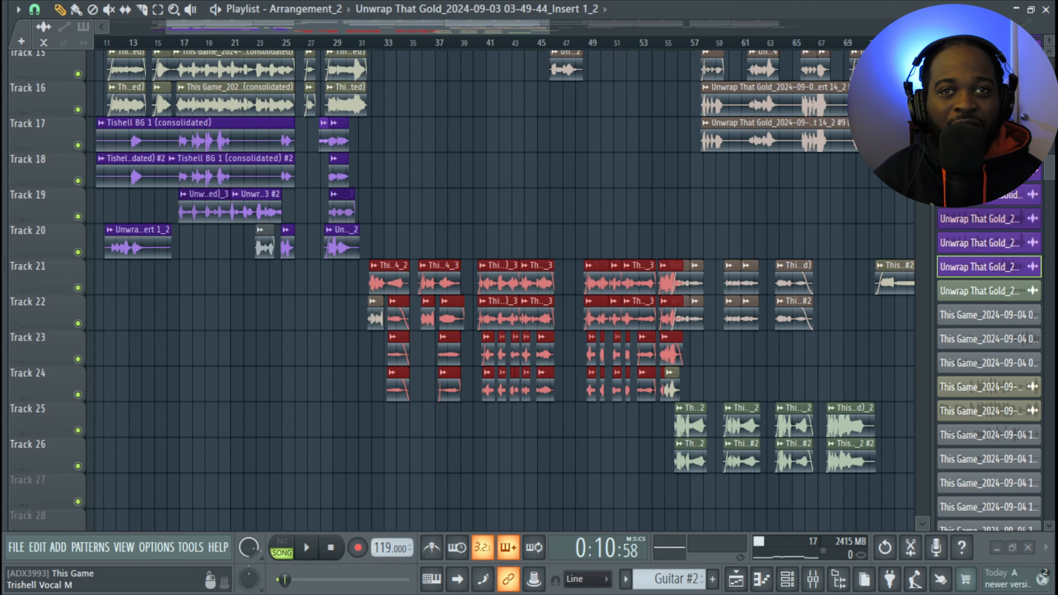
scroll(453, 202, "down", 2)
scroll(436, 208, "up", 5)
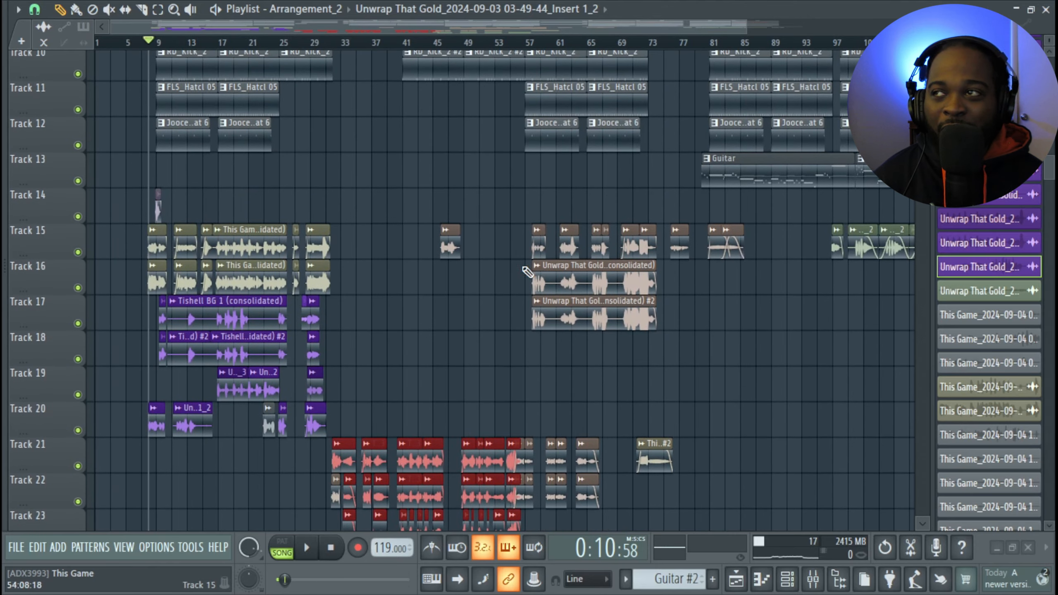
left_click(503, 175)
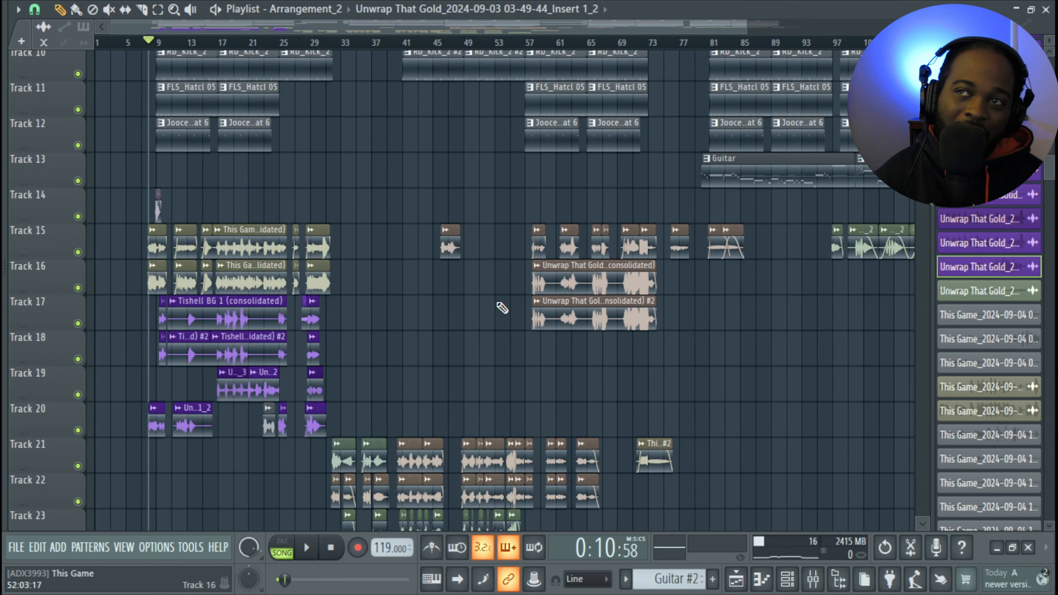
Examine the fade-in and fade-out curves on the vocal clips on Tracks 15 to 18 around bars 8 to 14.
scroll(482, 331, "up", 1)
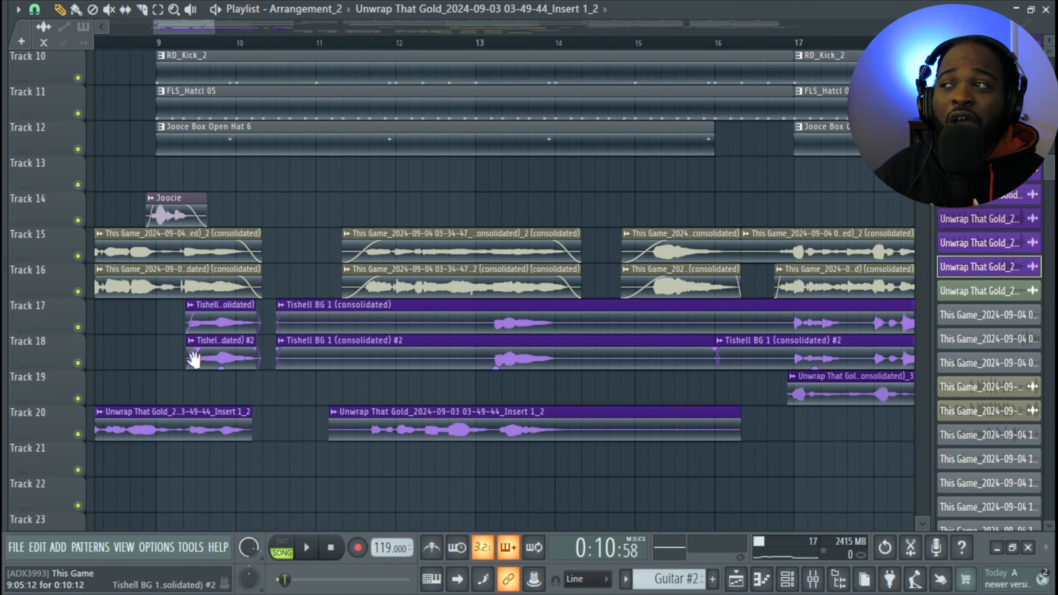
left_click_drag(194, 358, 514, 349)
left_click_drag(443, 360, 427, 356)
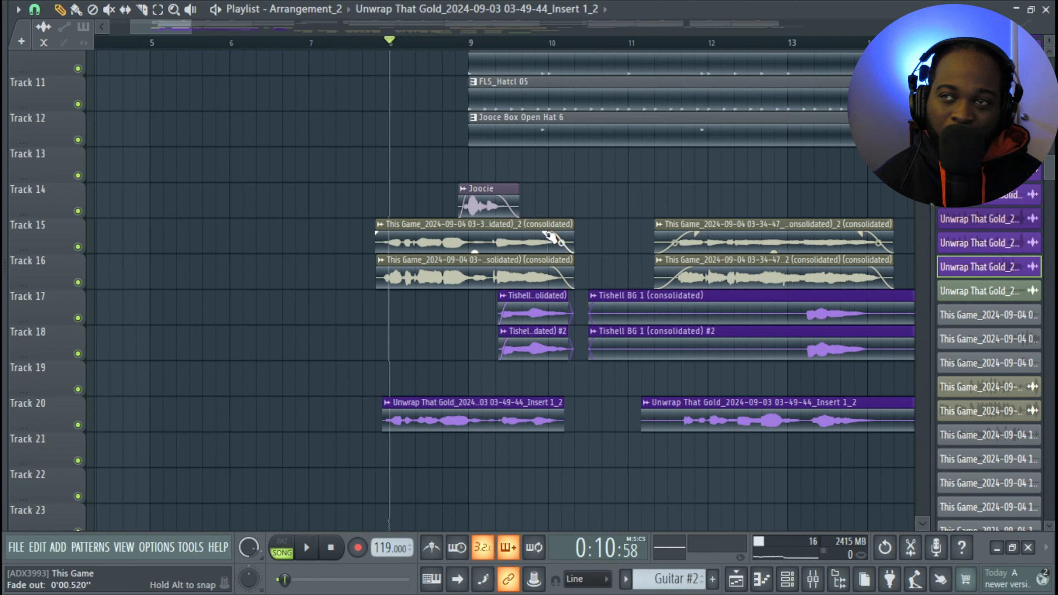
scroll(550, 237, "up", 4)
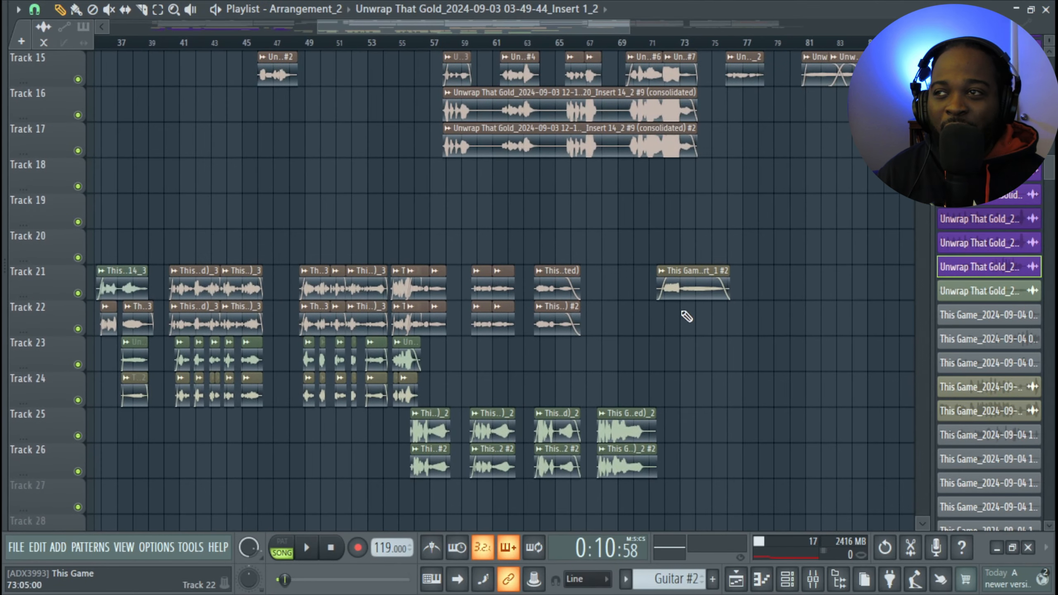
Select the lone vocal clip on Track 21 near bar 71 and play it from bar 72.
left_click(704, 288)
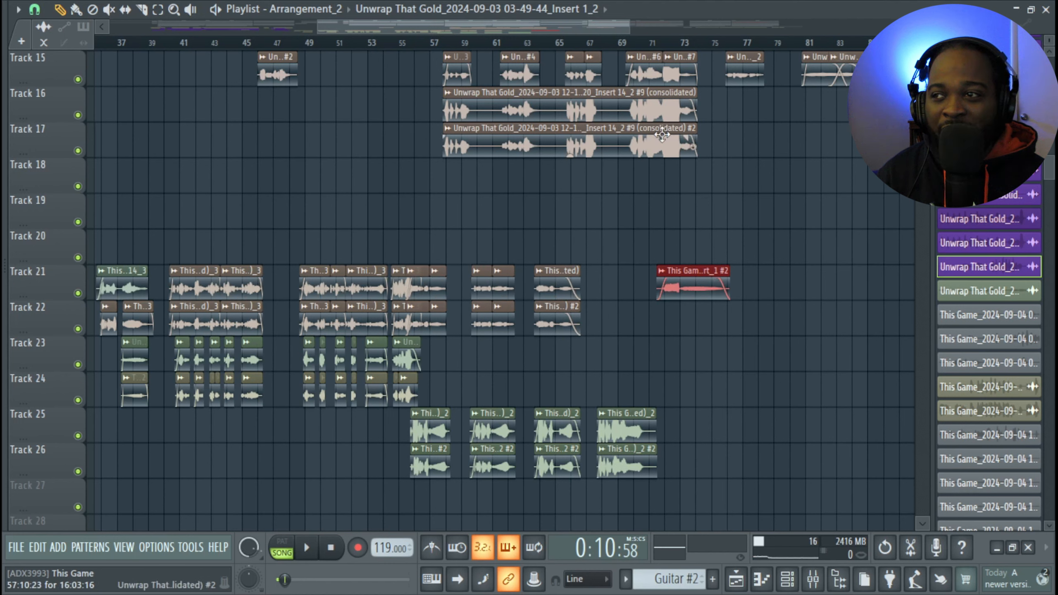
left_click(668, 44)
key("space")
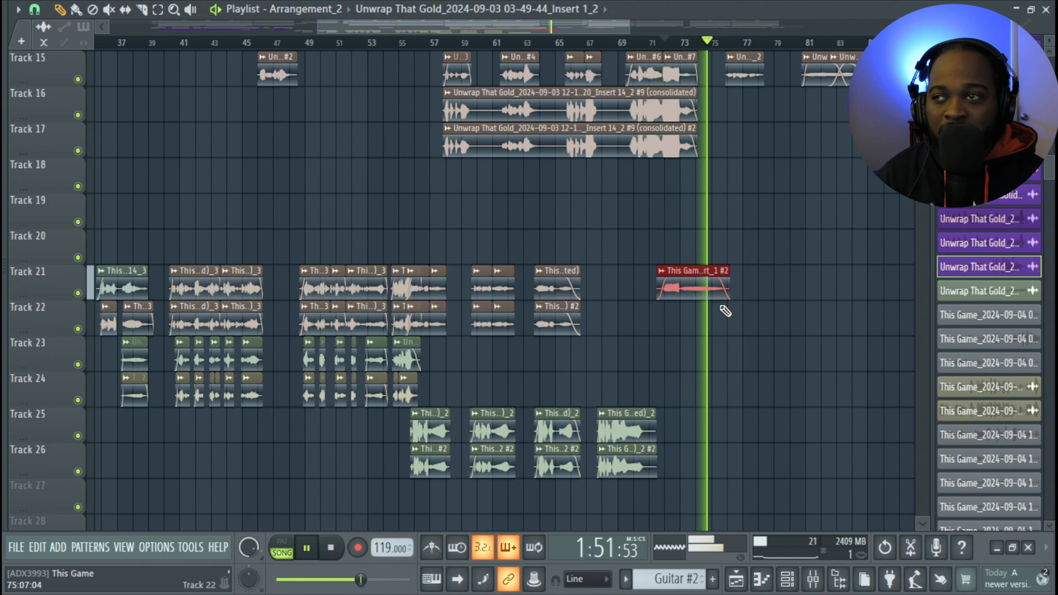
key("space")
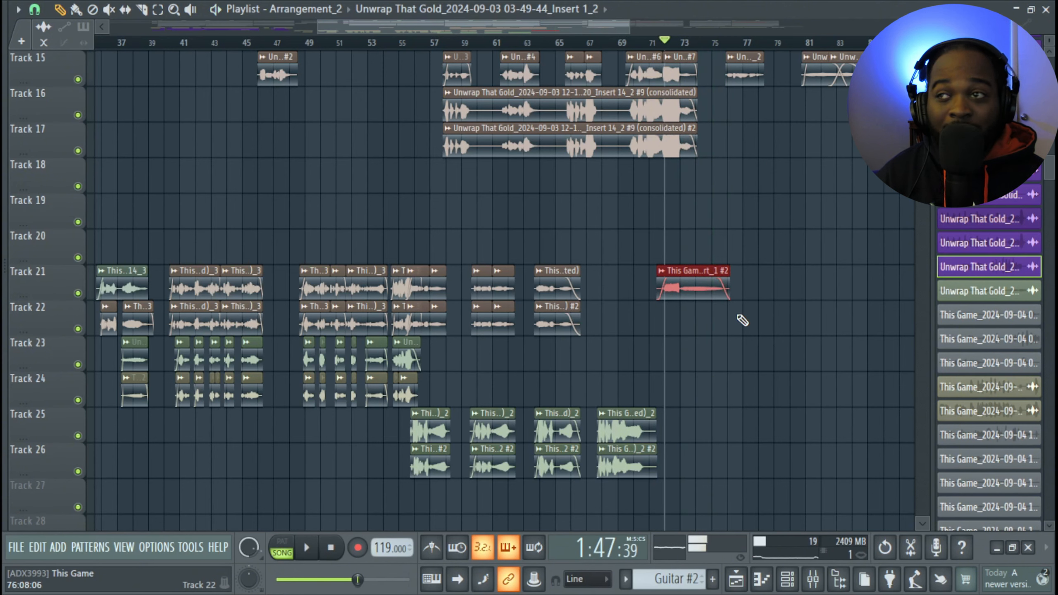
Play the two crossfaded vocal clips on Track 15 from bar 80.
left_click_drag(778, 303, 567, 329)
scroll(567, 327, "up", 2)
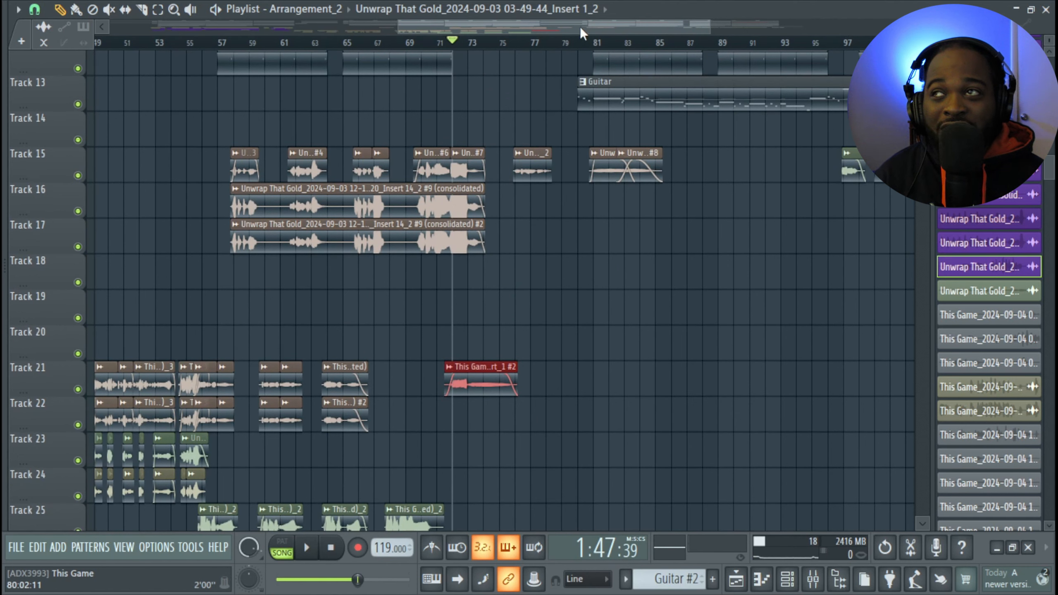
left_click(585, 43)
scroll(618, 217, "up", 3)
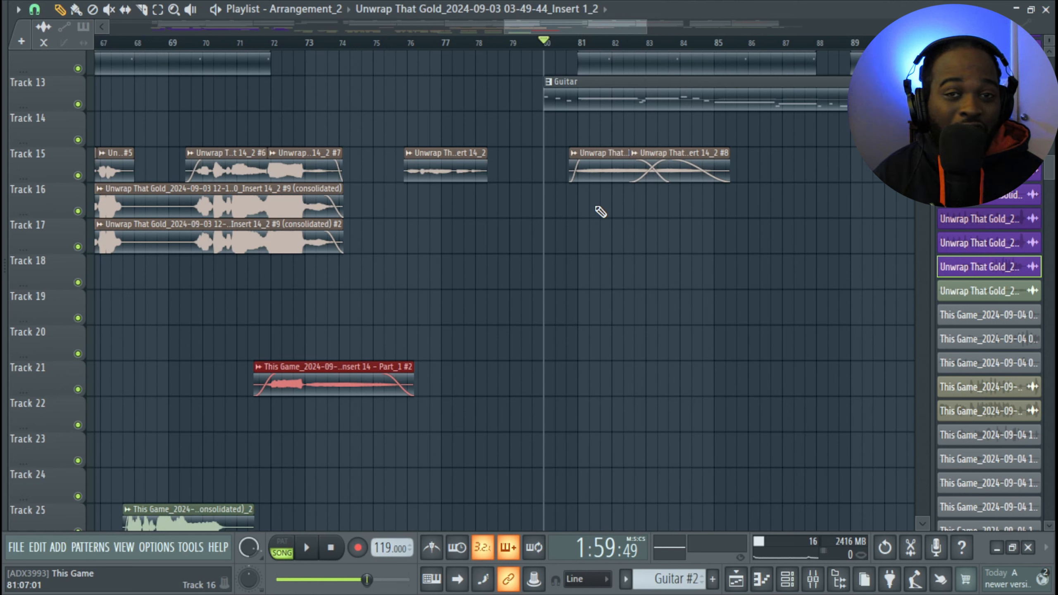
key("space")
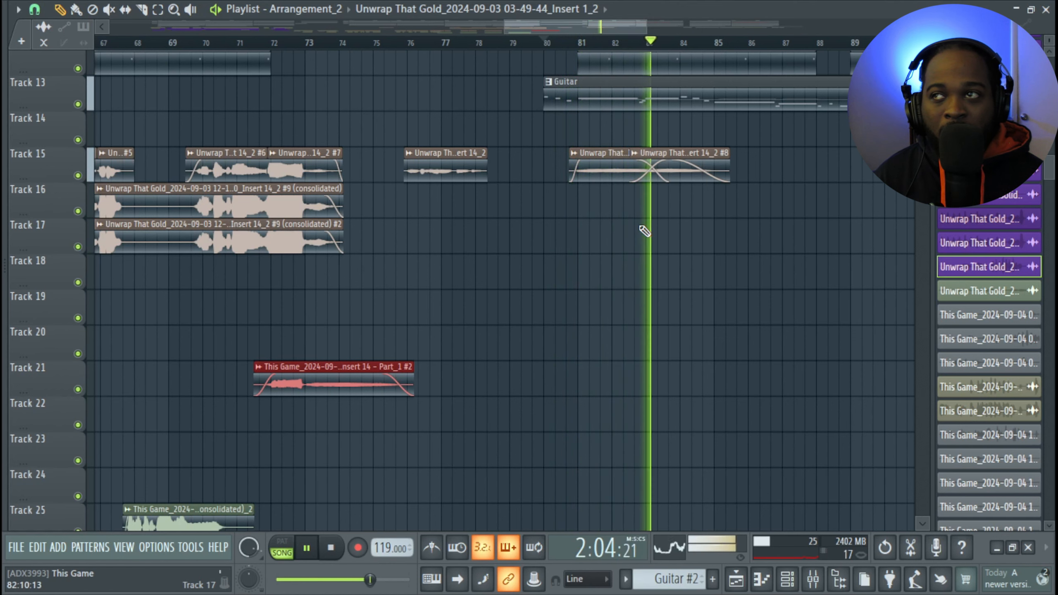
key("space")
Place a copy of the first crossfaded vocal clip on Track 16, starting just before bar 81.
scroll(616, 227, "up", 2)
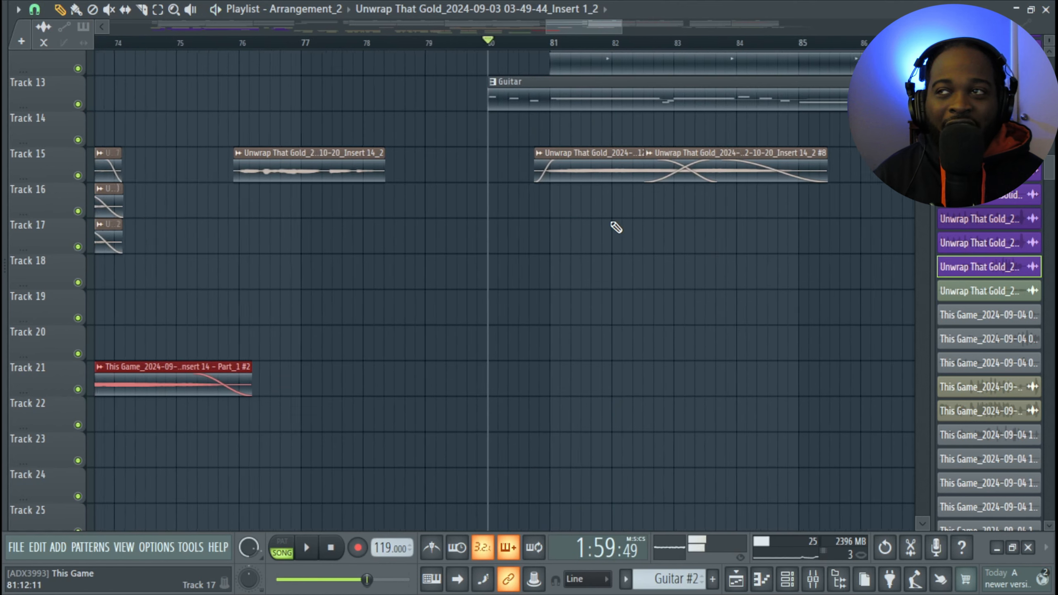
left_click(608, 179)
left_click(532, 207)
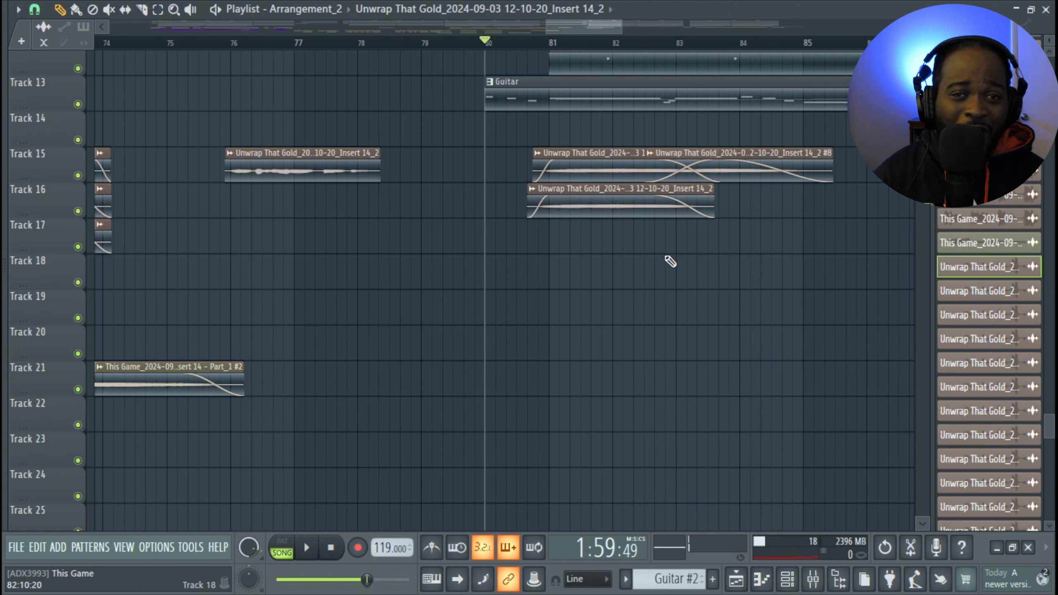
Mute Track 15, play the single copied clip on Track 16 from bar 80, and unmute Track 15.
left_click(78, 176)
key("space")
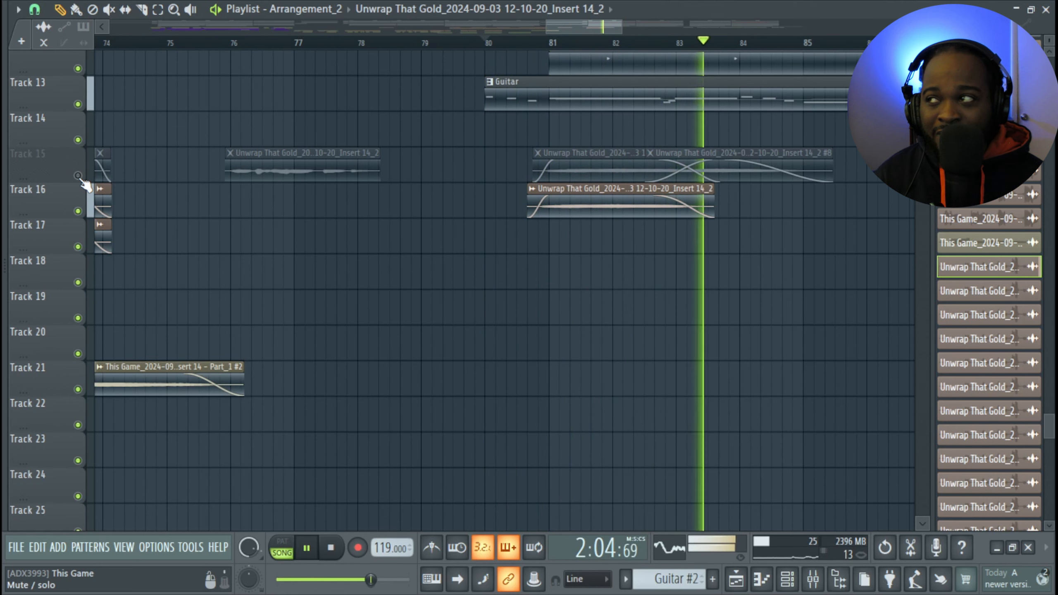
key("space")
left_click(77, 175)
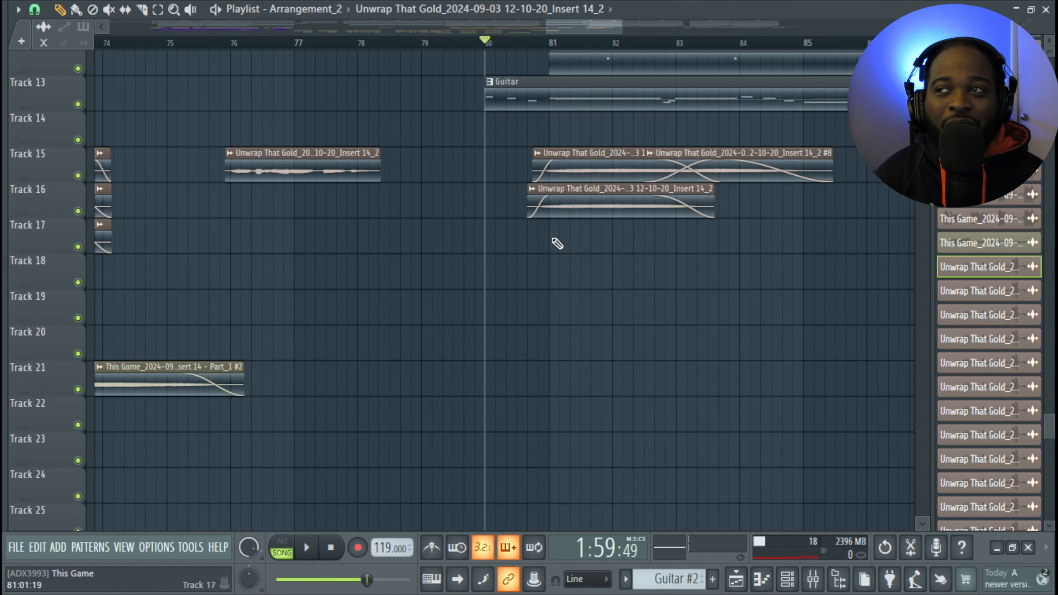
Examine the crossfade on Track 15 and move its second clip, Insert 14_2 #8, down to Track 17.
scroll(583, 233, "up", 5)
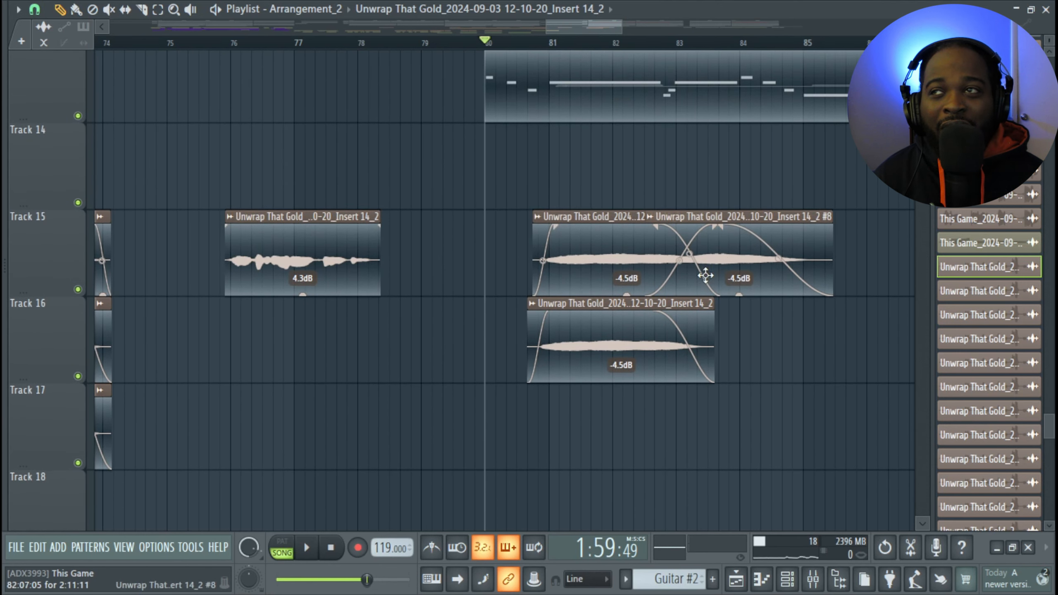
scroll(733, 254, "up", 5)
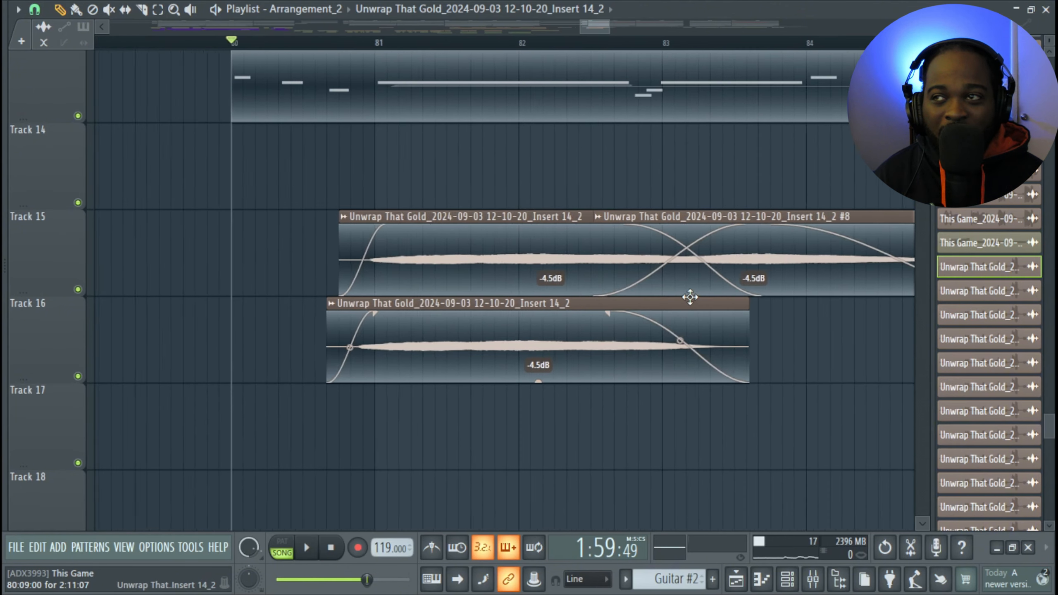
left_click(674, 245)
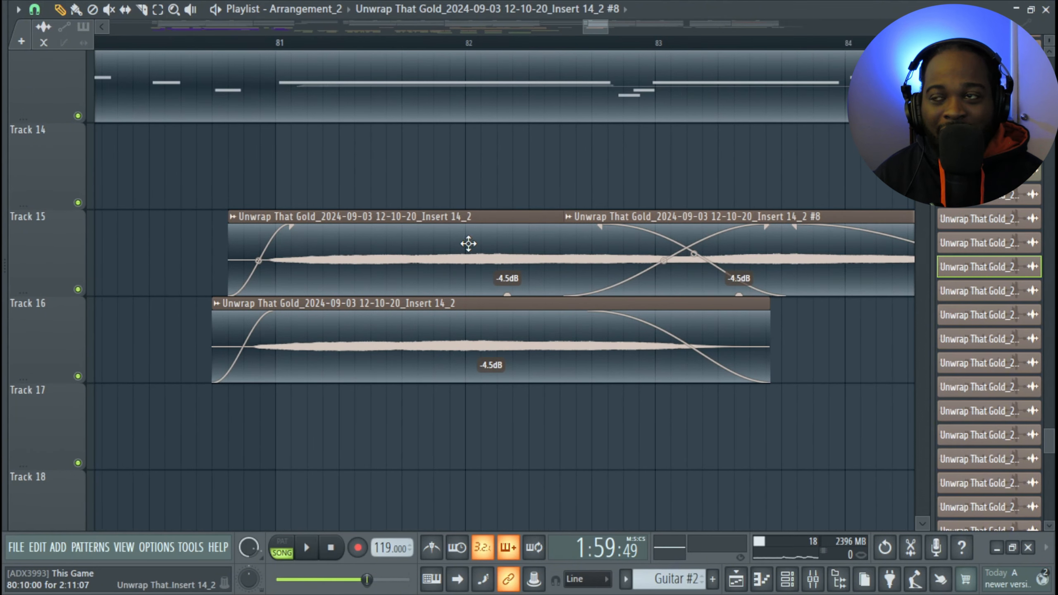
left_click(469, 244)
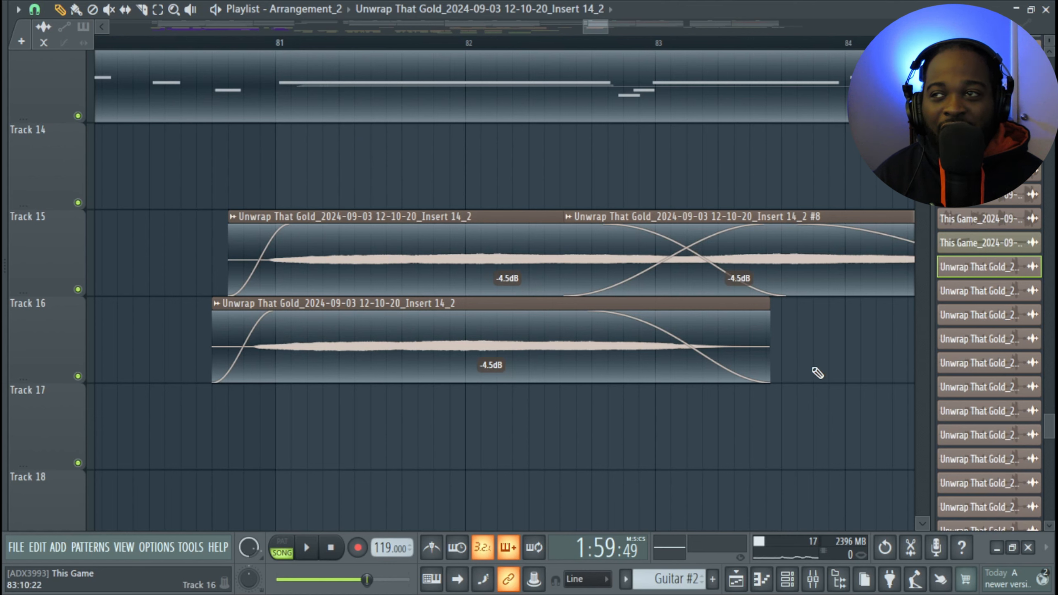
left_click(811, 292)
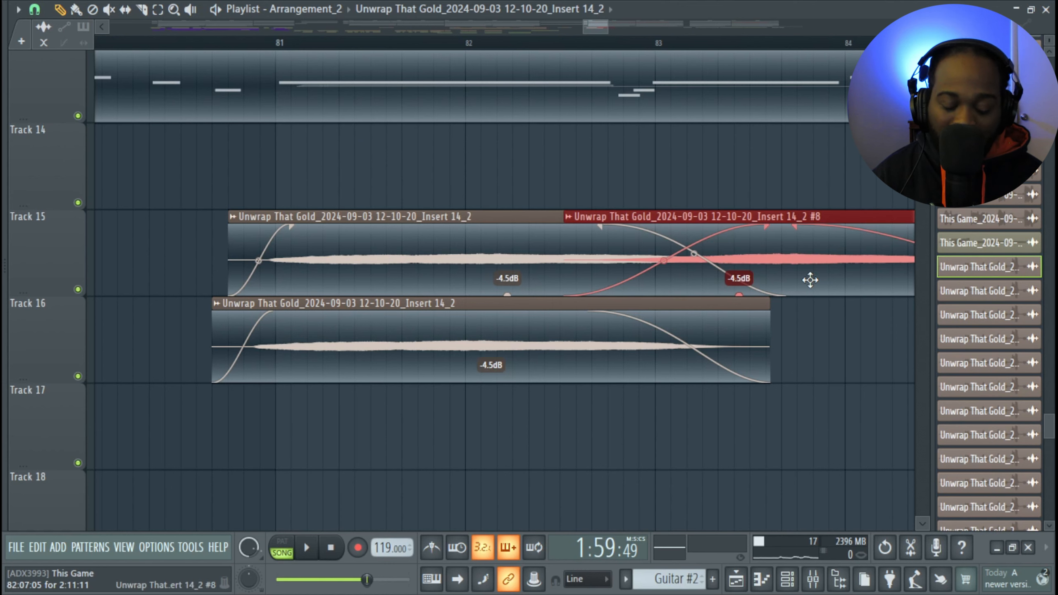
key("shift+Down")
key("shift+Down")
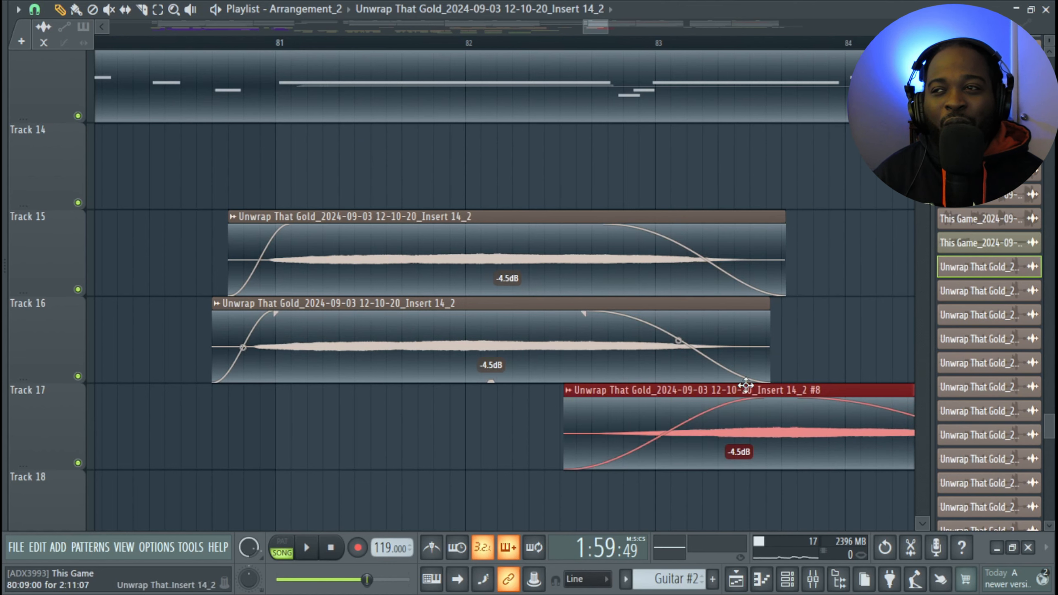
Move the Insert 14_2 #8 clip from Track 17 back to Track 15 and delete the copied vocal clip on Track 16.
scroll(746, 385, "up", 3)
scroll(757, 305, "down", 1)
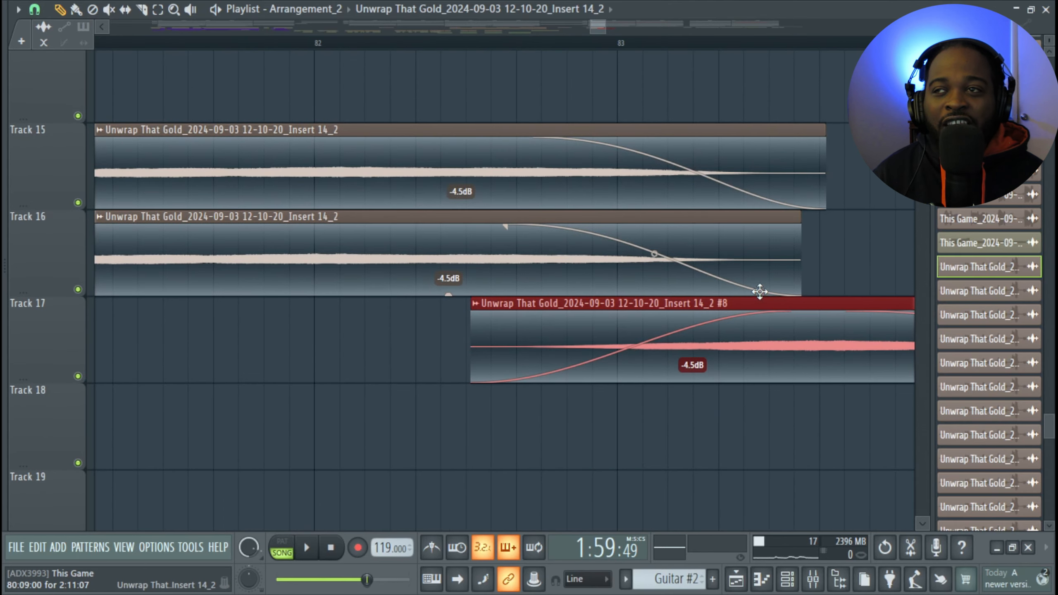
left_click(760, 291)
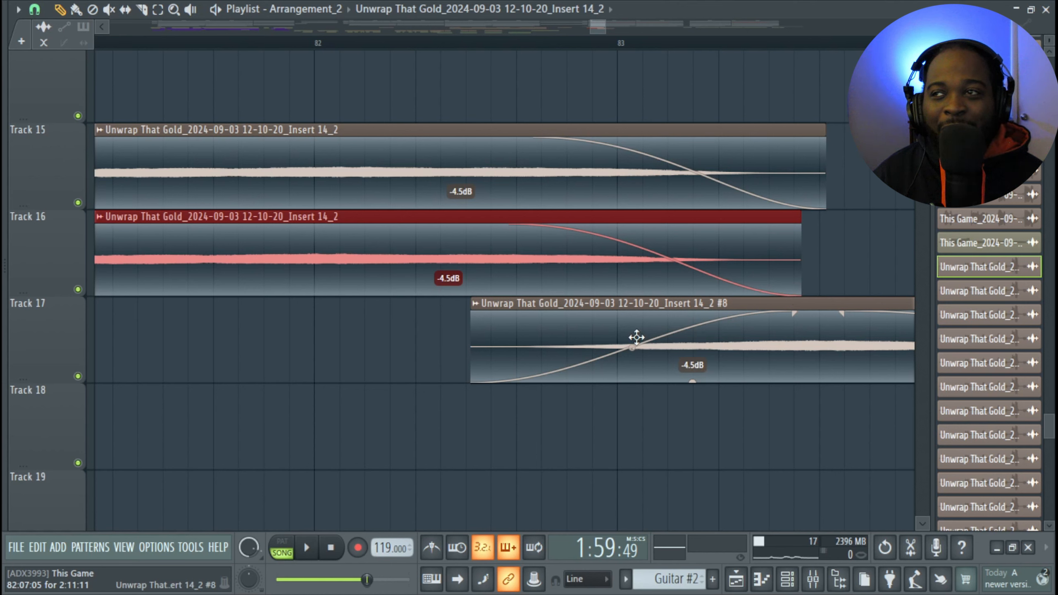
scroll(638, 392, "up", 3)
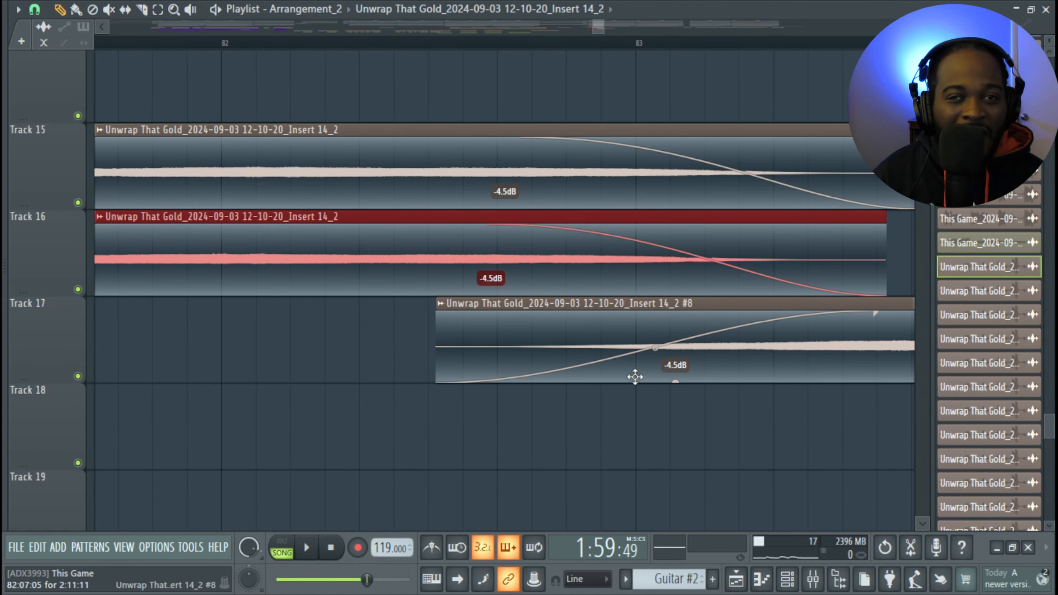
scroll(678, 391, "down", 4)
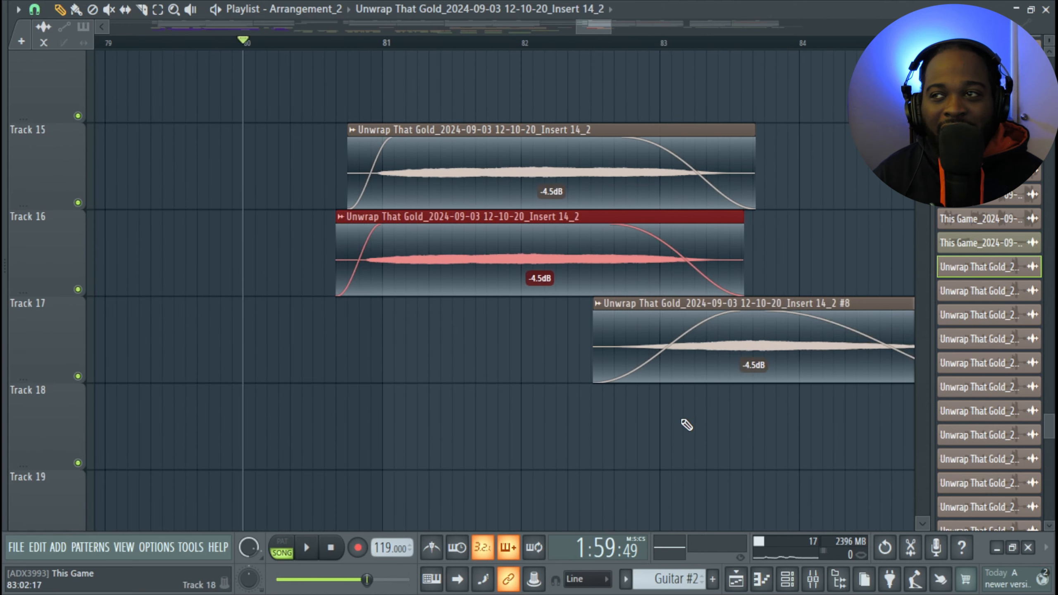
left_click_drag(683, 419, 685, 363)
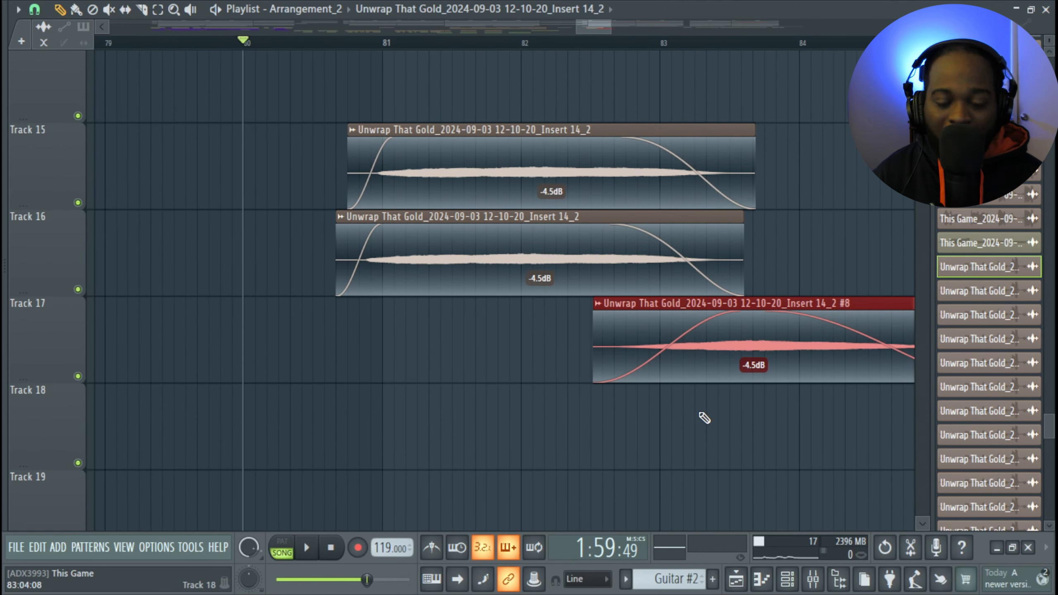
key("shift+Up")
key("shift+Up")
key("shift+Up")
key("shift+Down")
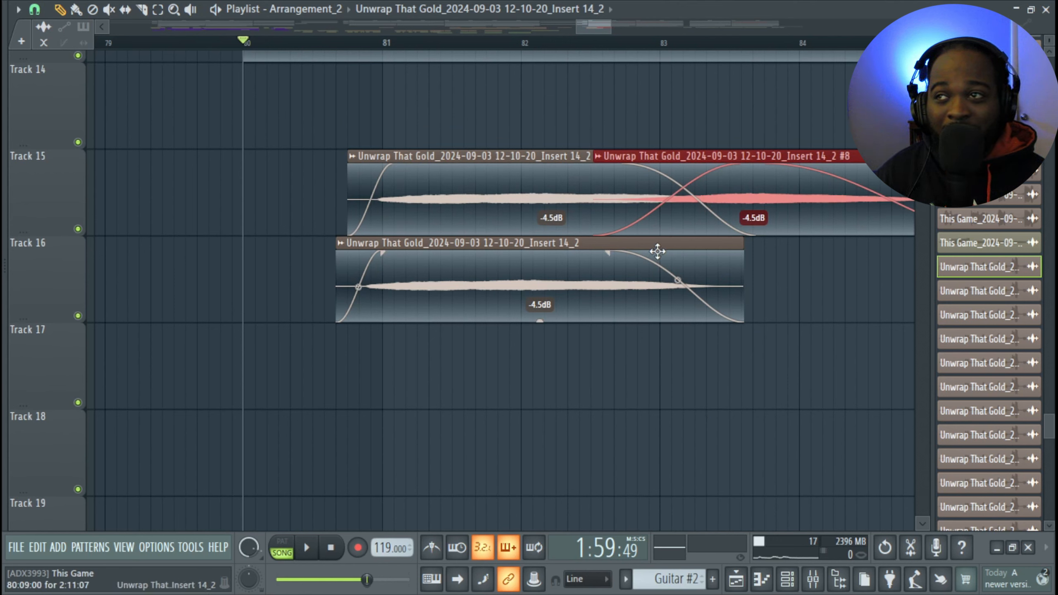
right_click(658, 251)
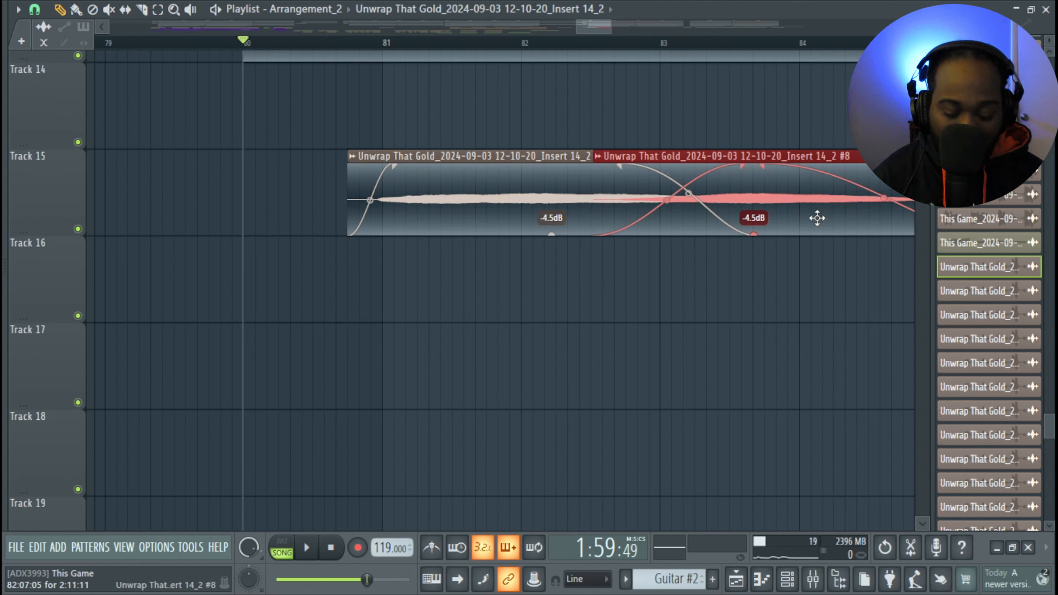
Move the Insert 14_2 #8 clip down to Track 16 and back up to Track 15.
key("shift+Down")
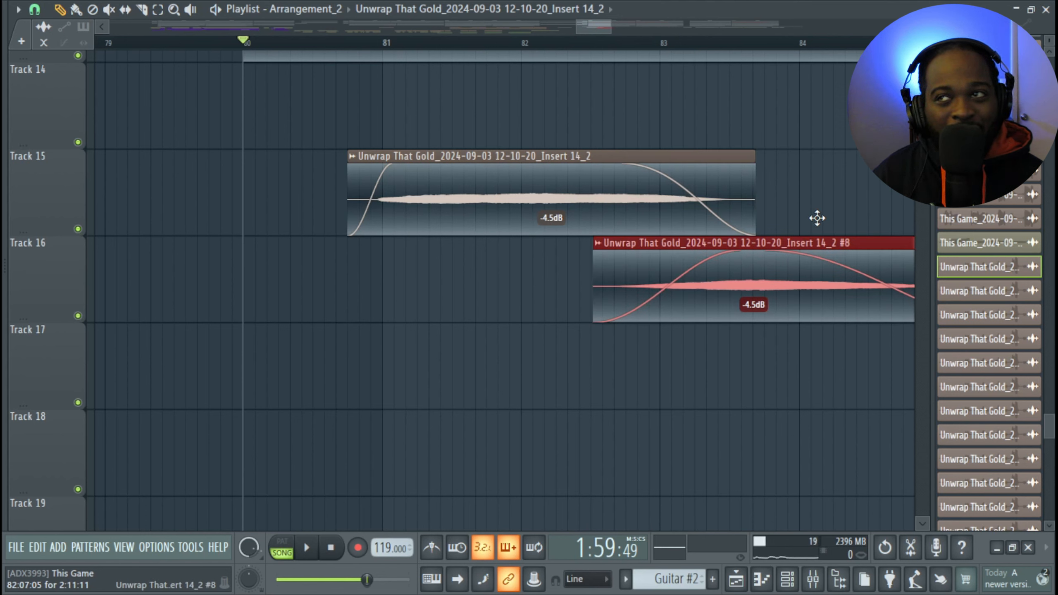
key("shift+Up")
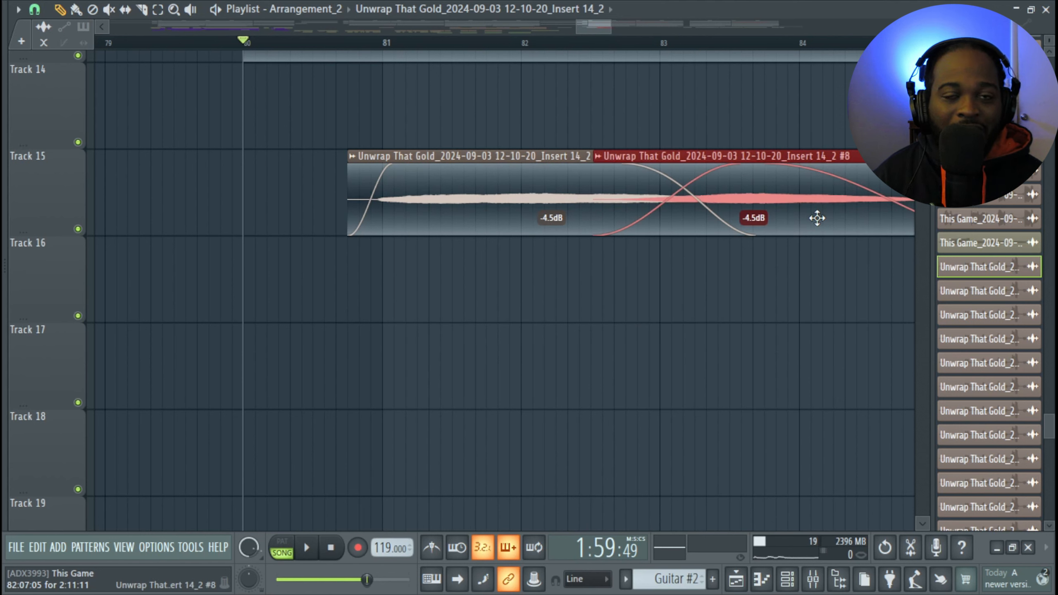
Examine the crossfade between the two vocal clips on Track 15, up close and alongside the earlier vocal clips.
scroll(713, 303, "down", 6)
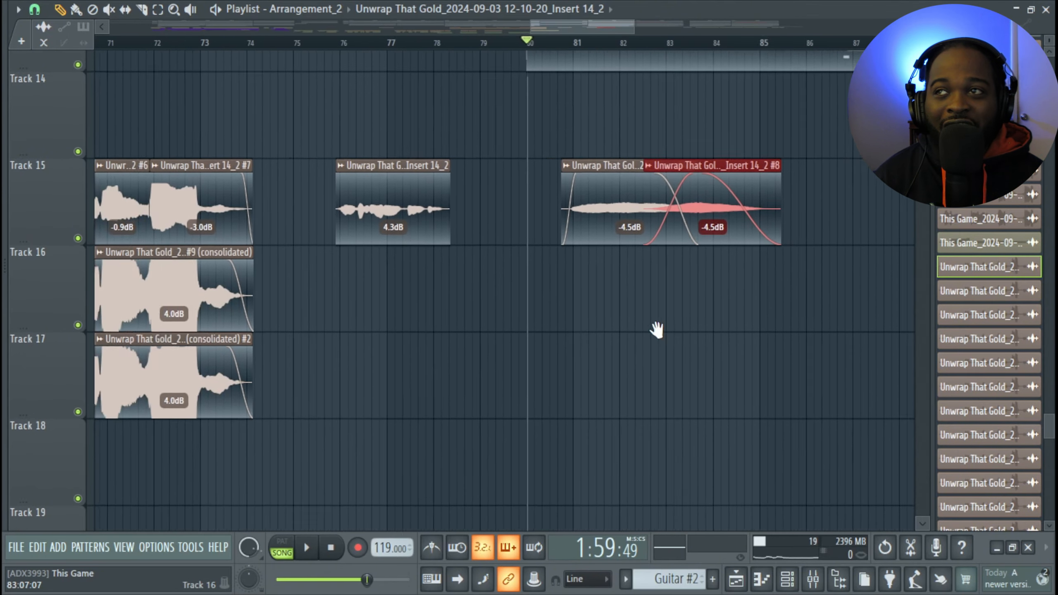
scroll(633, 286, "up", 7)
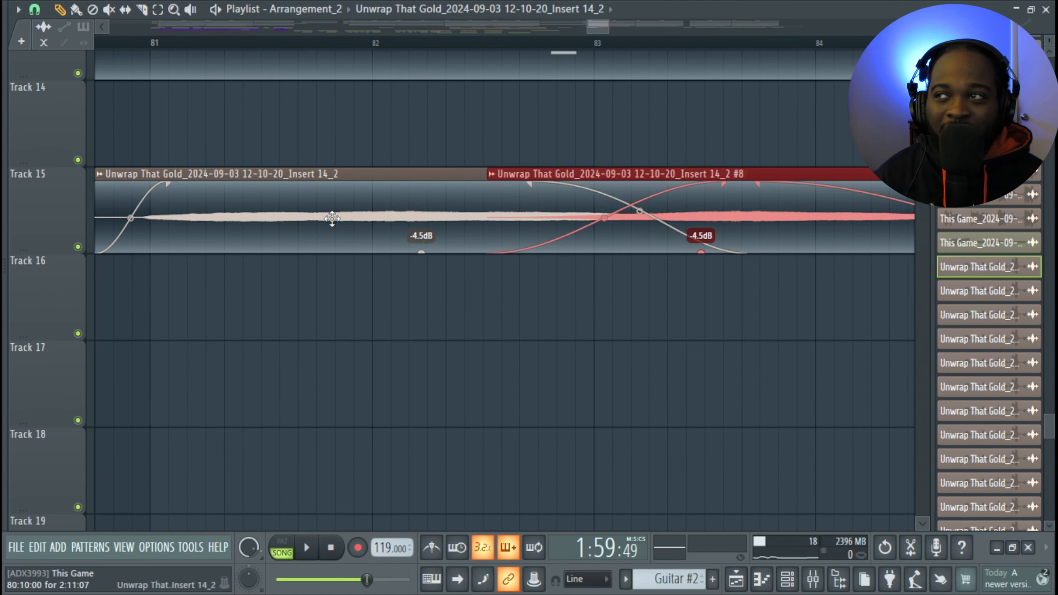
left_click(332, 218)
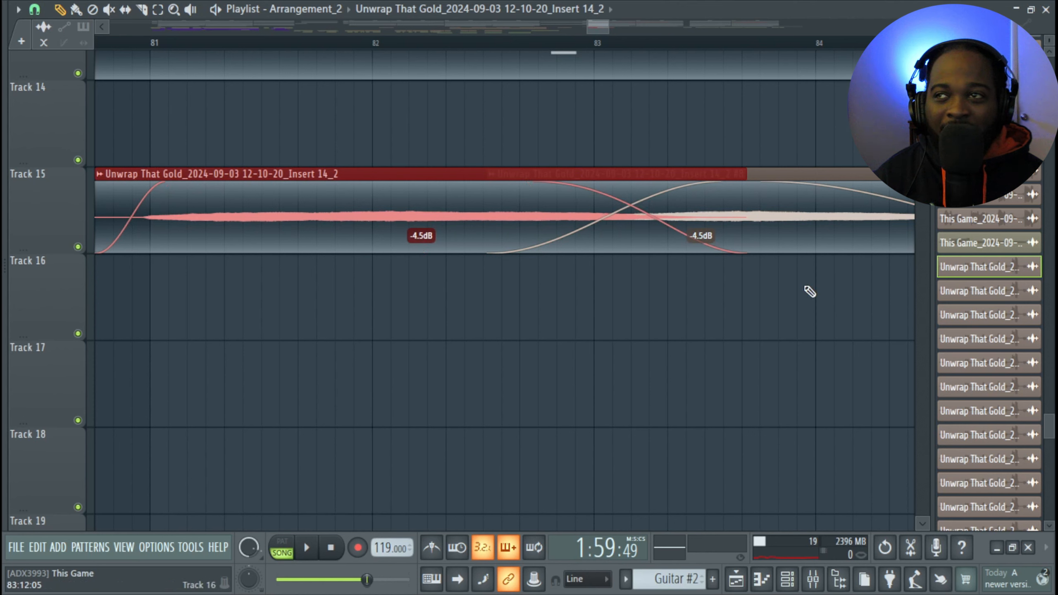
left_click(825, 248)
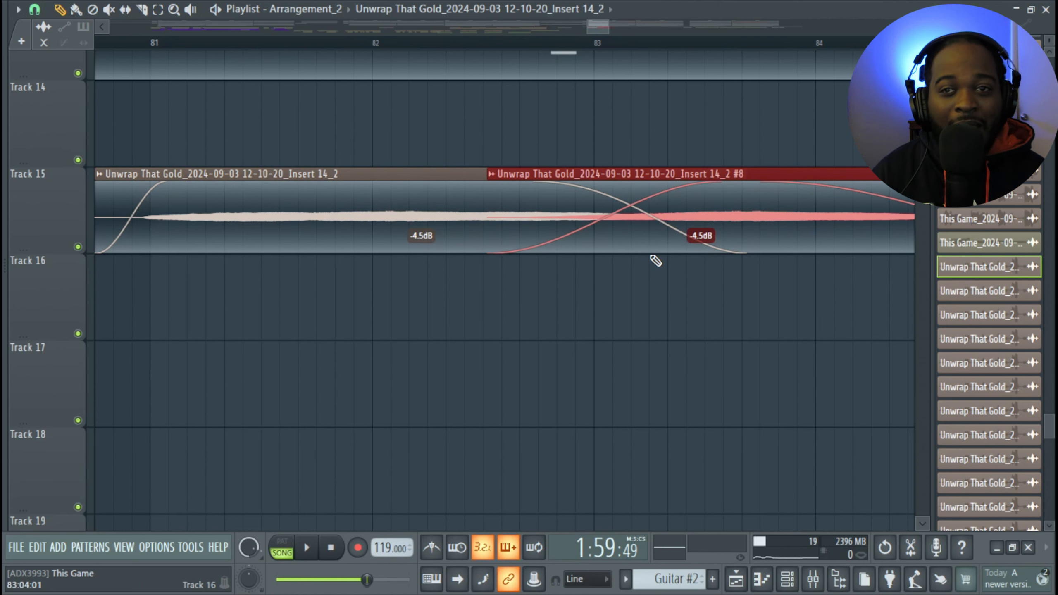
scroll(656, 261, "down", 4)
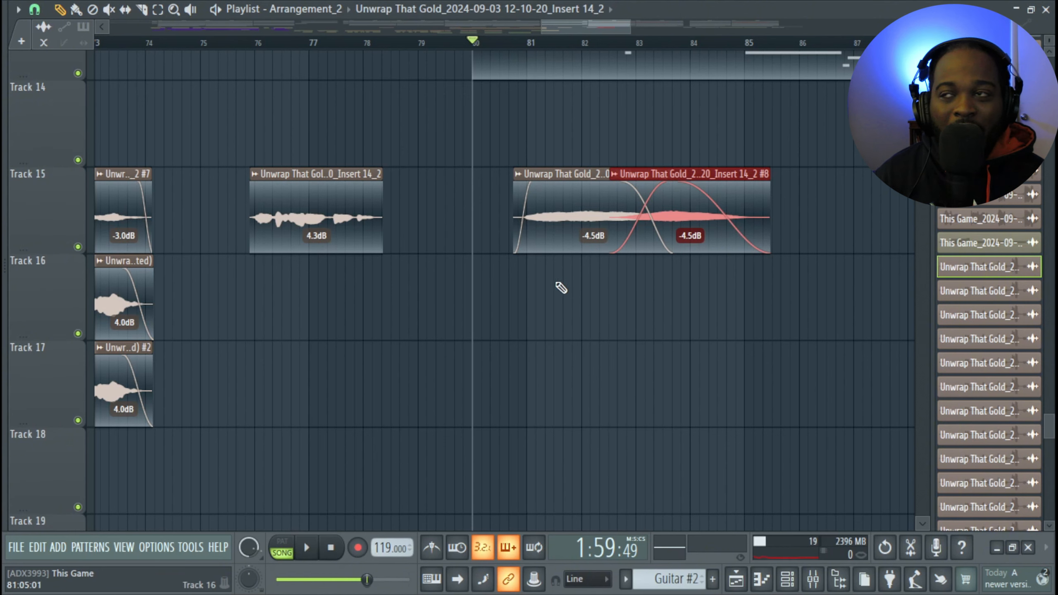
scroll(670, 331, "down", 3)
scroll(669, 326, "down", 2)
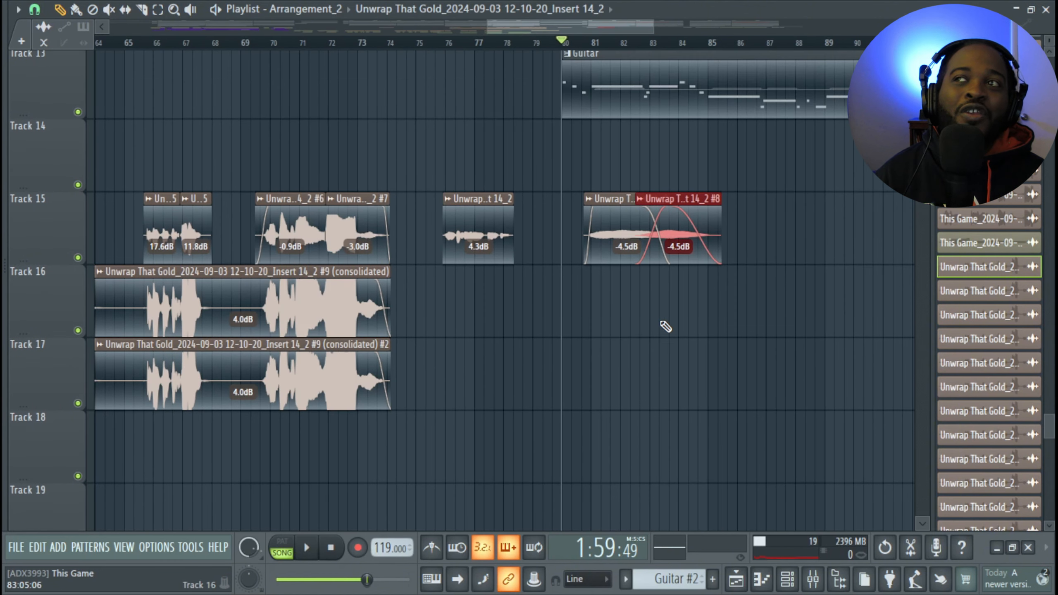